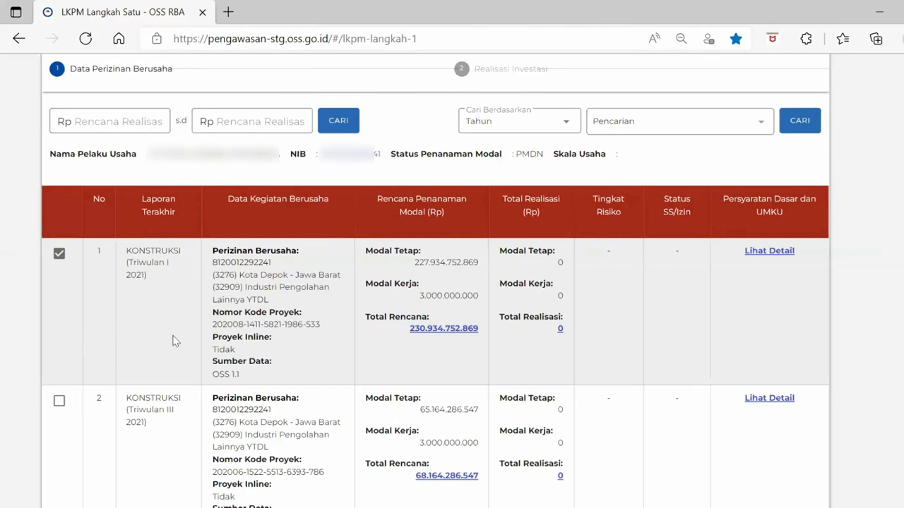
Review the report list, keeping it at 10 rows per page
scroll(175, 340, "down", 2)
scroll(174, 341, "up", 1)
scroll(174, 341, "up", 1)
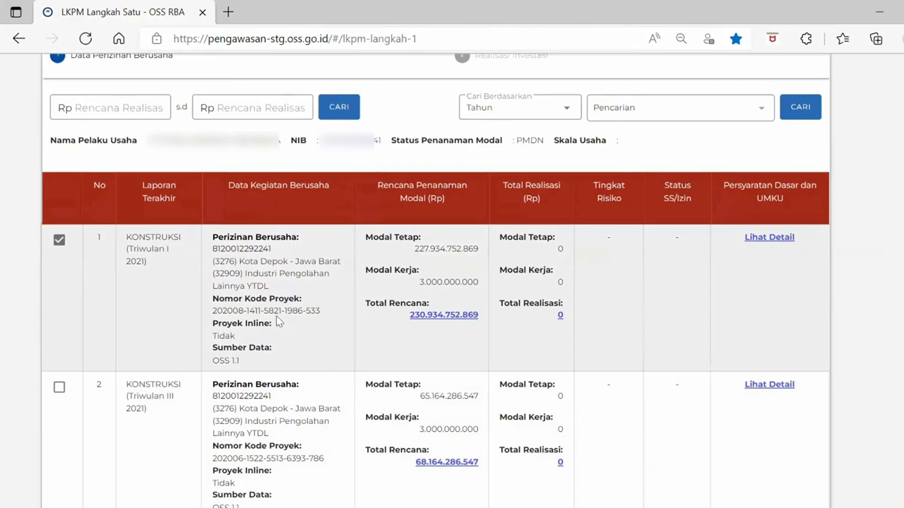
scroll(322, 321, "down", 4)
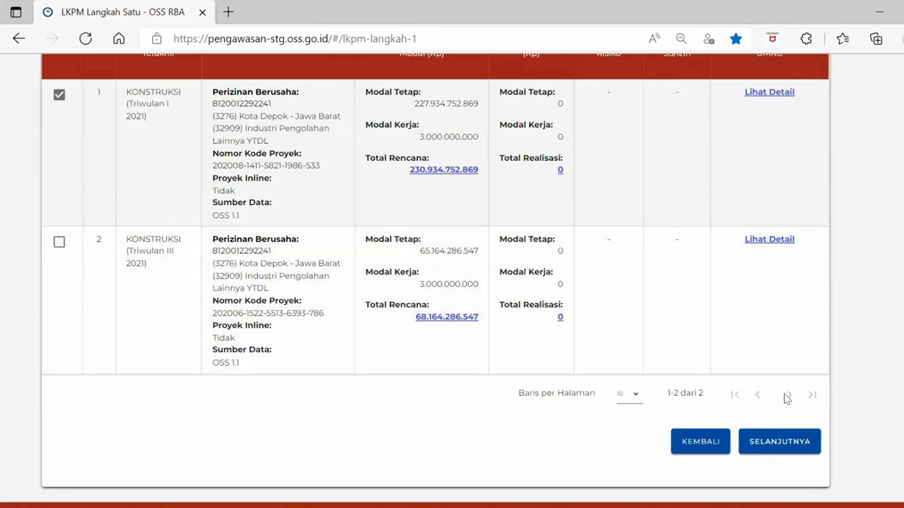
left_click(634, 399)
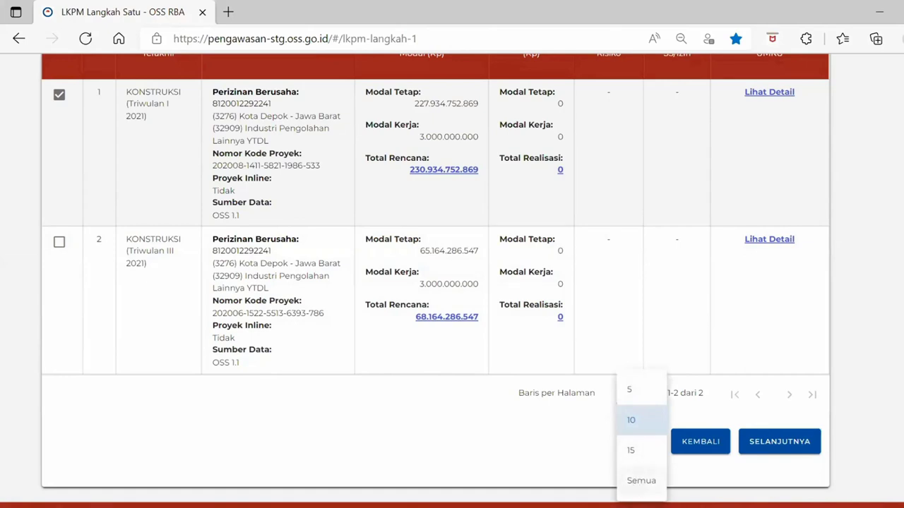
left_click(573, 463)
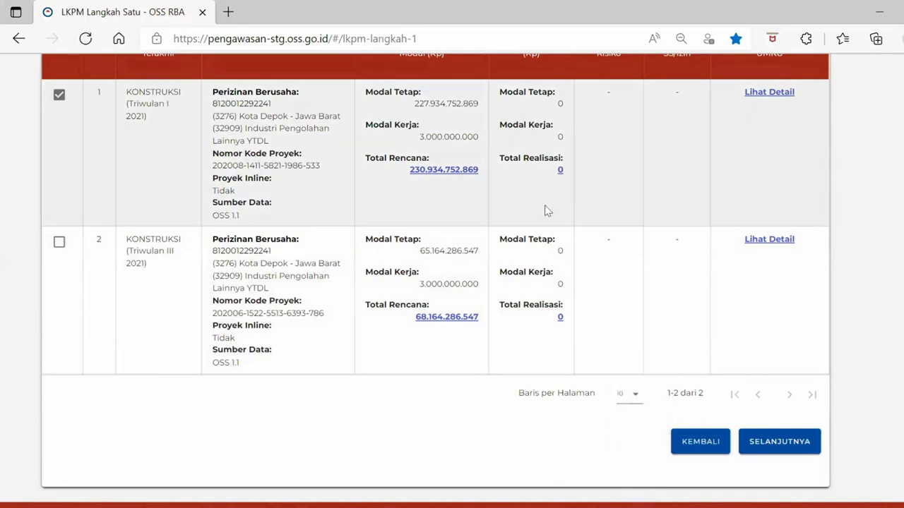
Continue with the ticked Triwulan I 2021 report, declaring the project not yet operational (TIDAK)
left_click(795, 439)
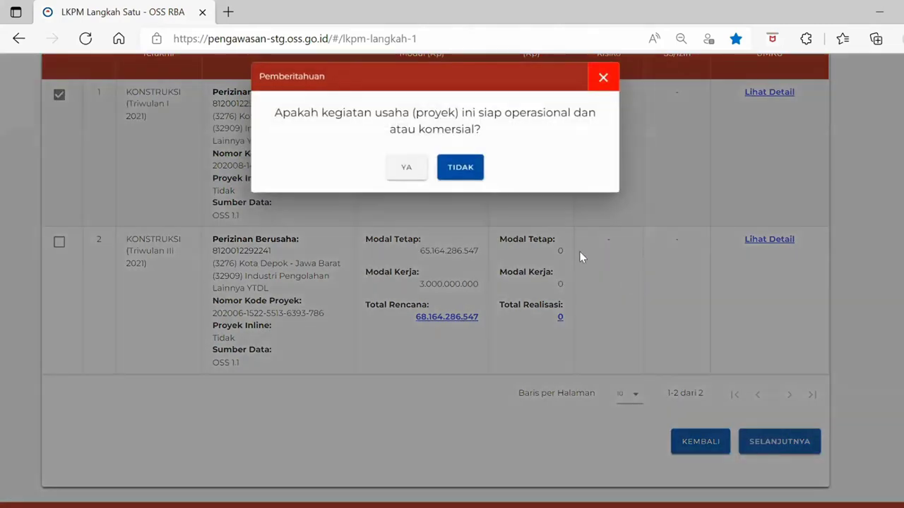
left_click(473, 165)
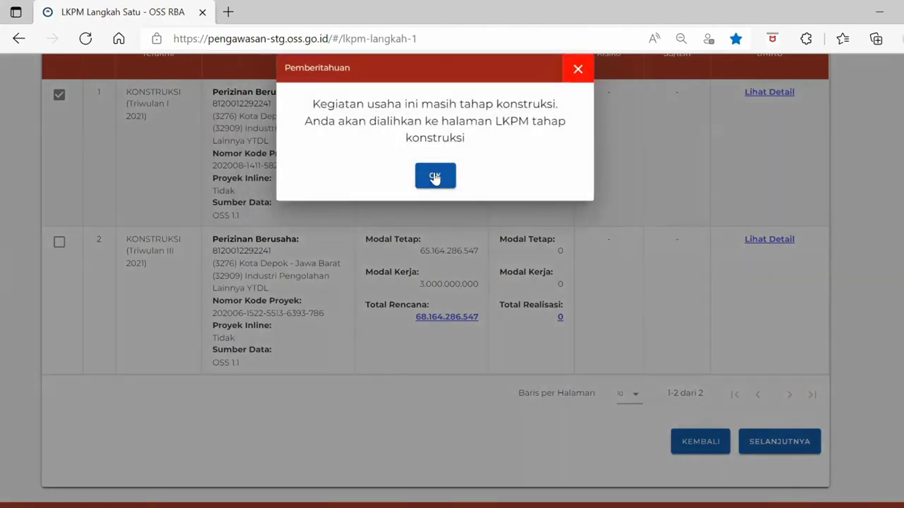
left_click(435, 177)
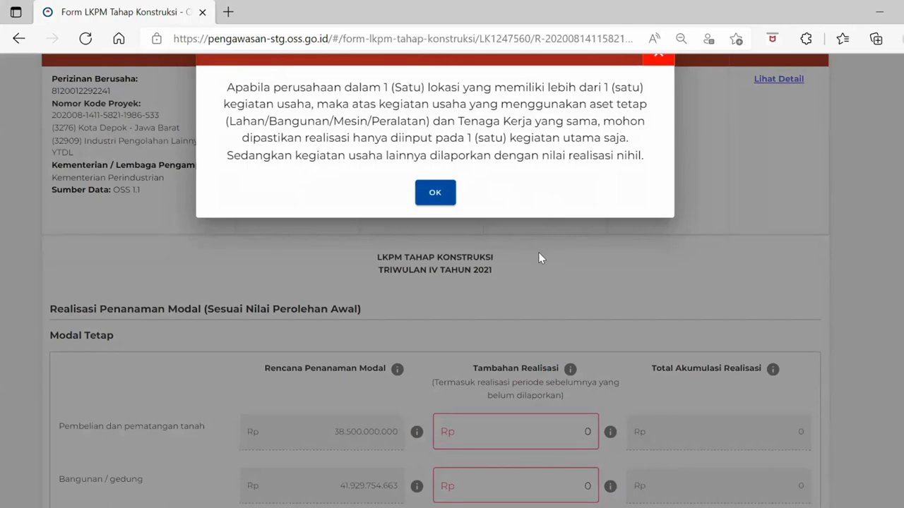
Dismiss the notice about reporting realisation for only one main activity
scroll(622, 236, "up", 3)
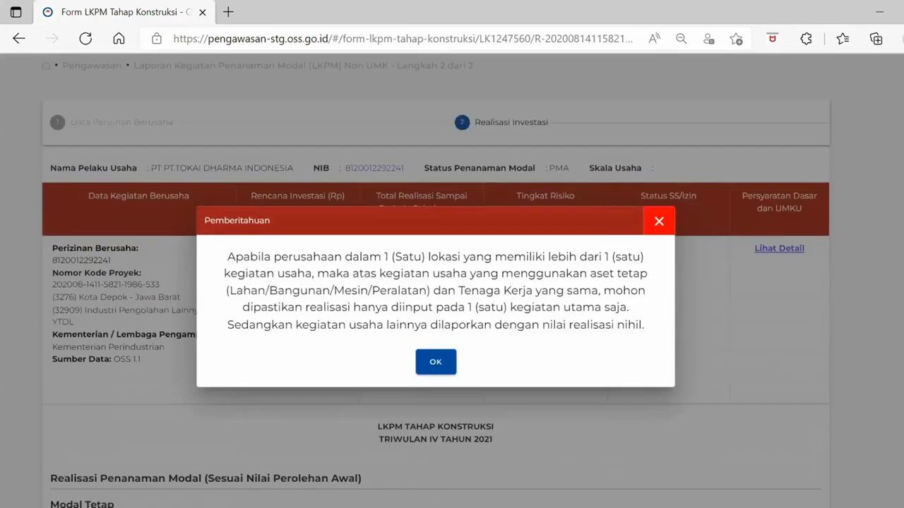
scroll(621, 236, "down", 1)
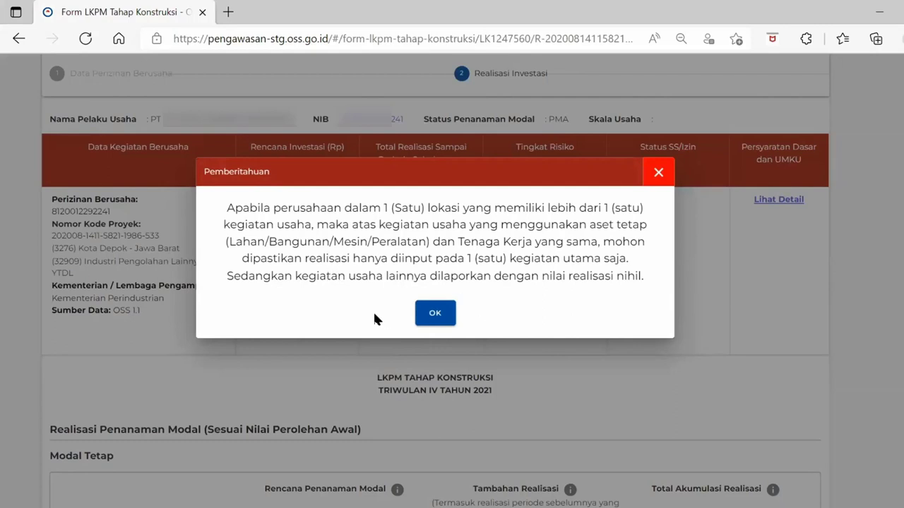
left_click(435, 315)
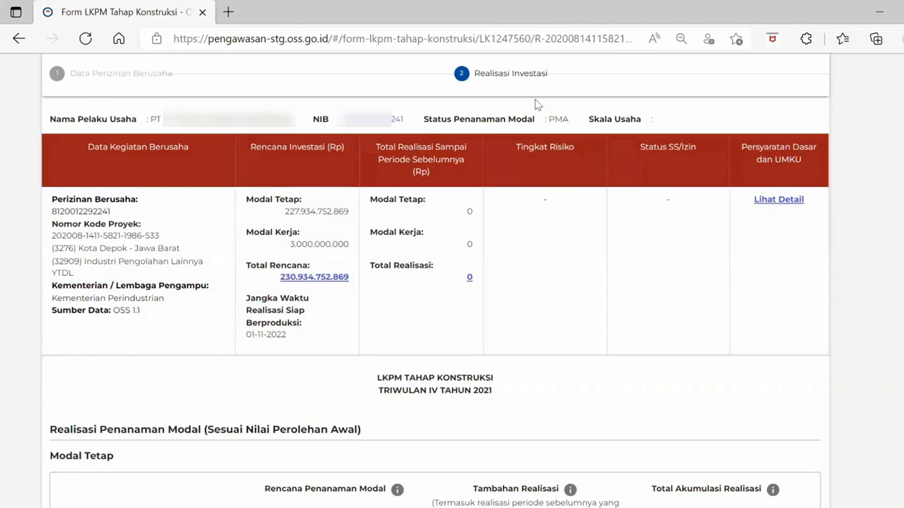
scroll(621, 272, "down", 4)
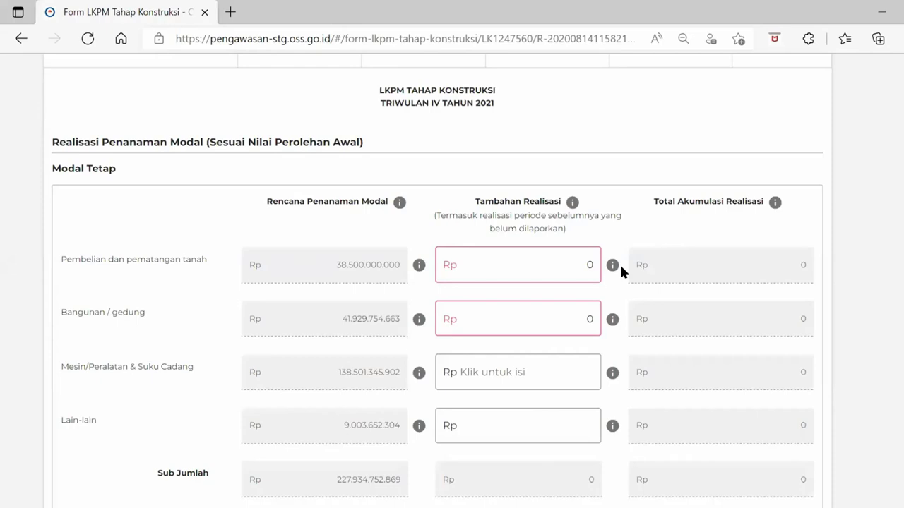
scroll(509, 304, "down", 1)
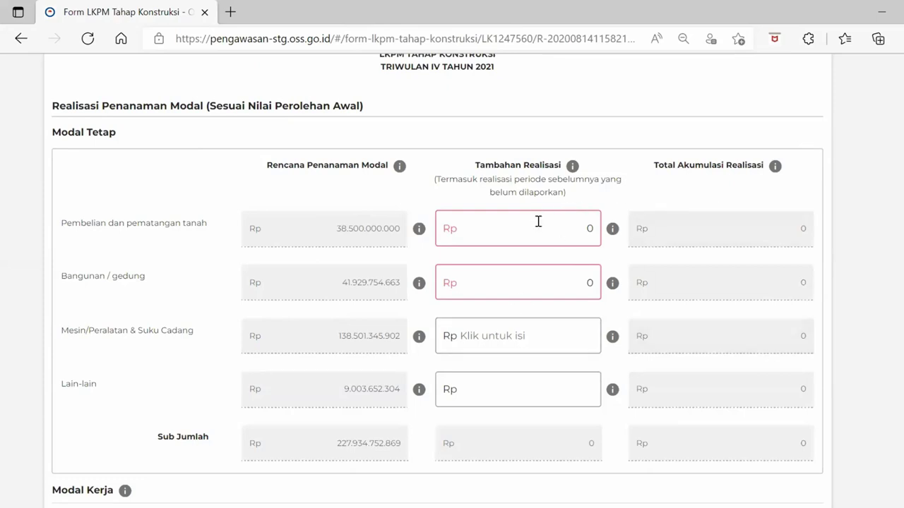
Enter 7.000.000.000 as the additional realisation for Pembelian dan pematangan tanah
double_click(590, 228)
type("2.000.000.0")
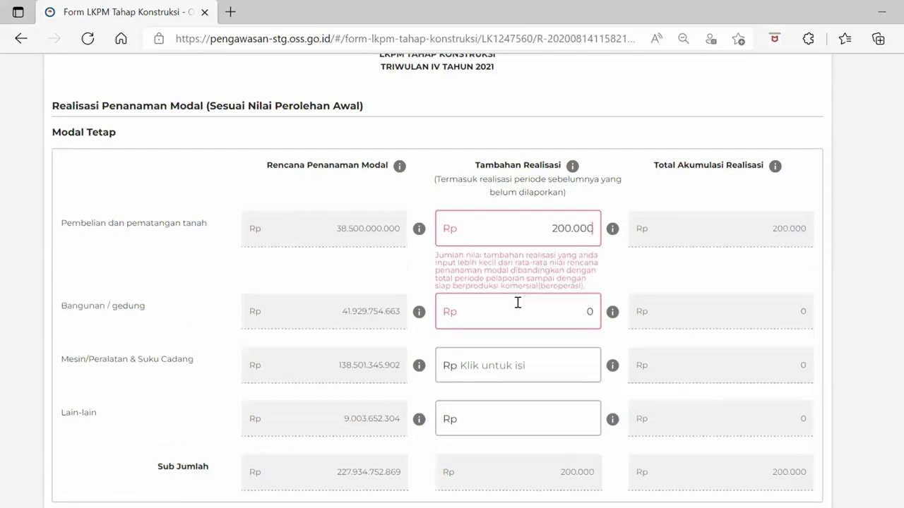
type("000")
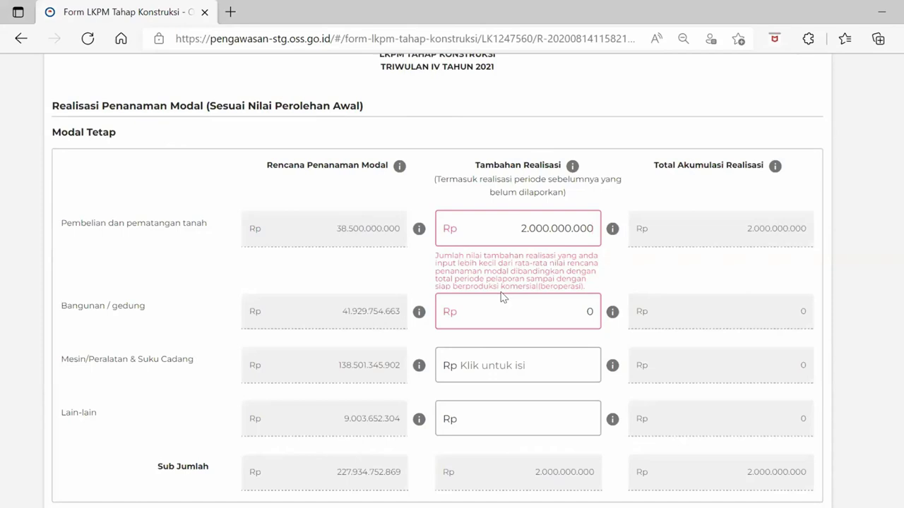
type("0")
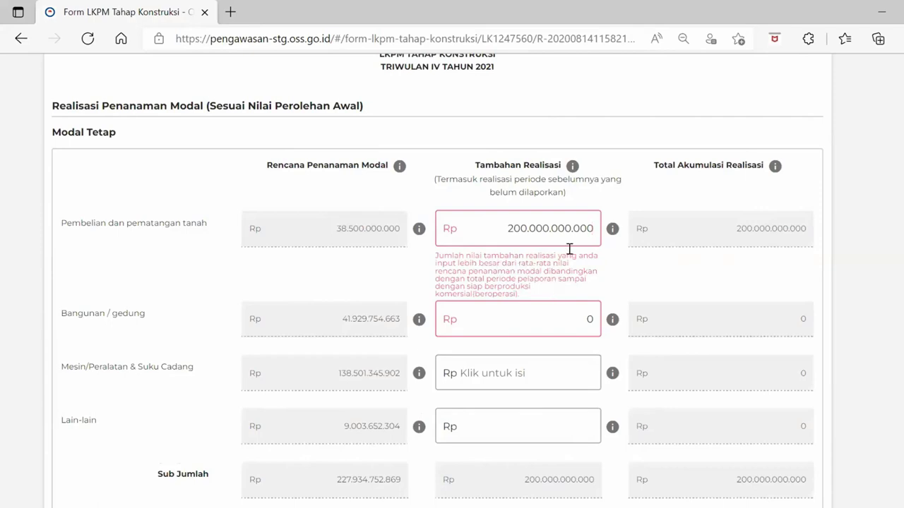
double_click(542, 226)
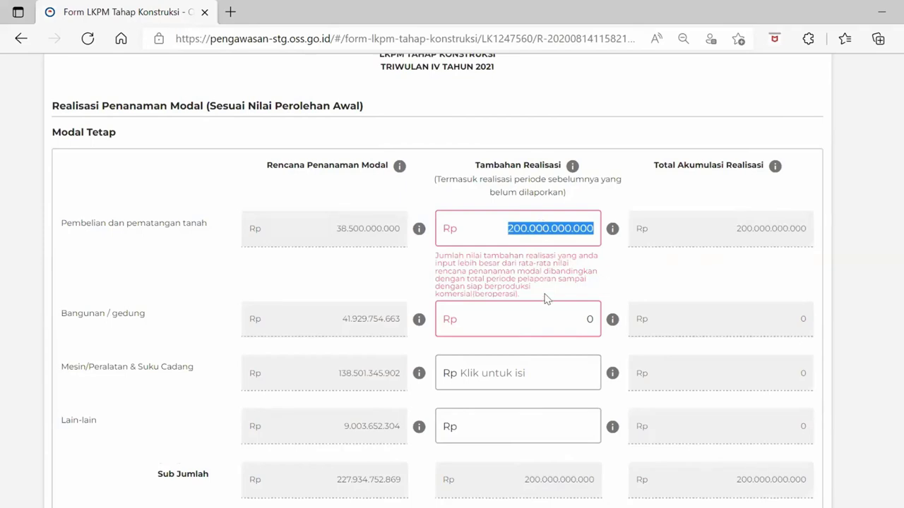
type("2.000")
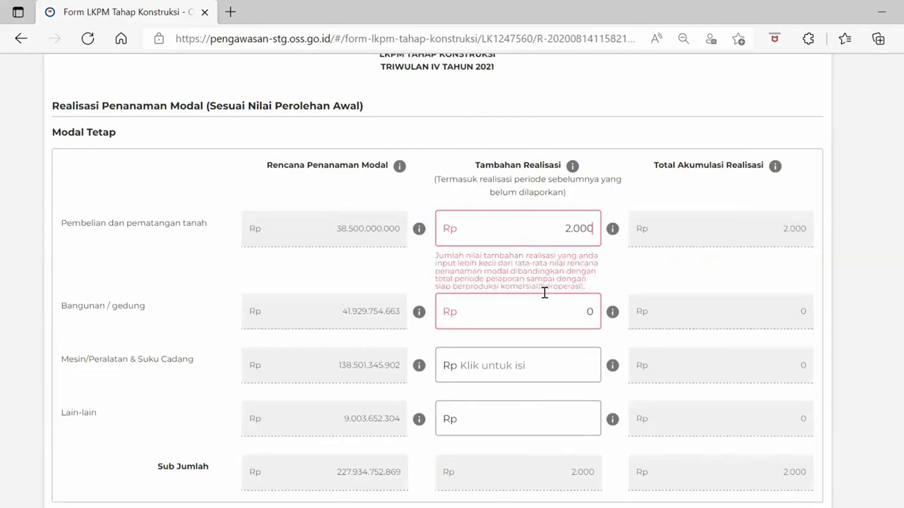
type(".000.00")
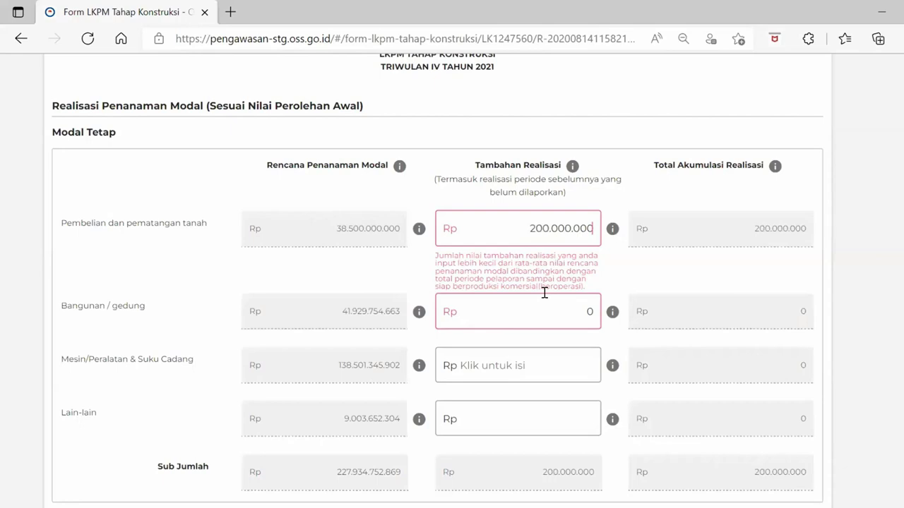
type("0")
double_click(528, 226)
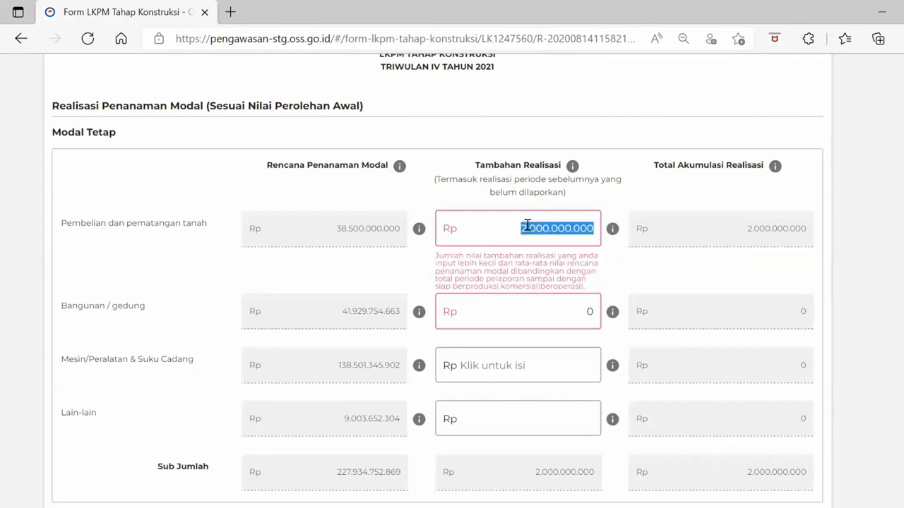
type("7.000.000.0")
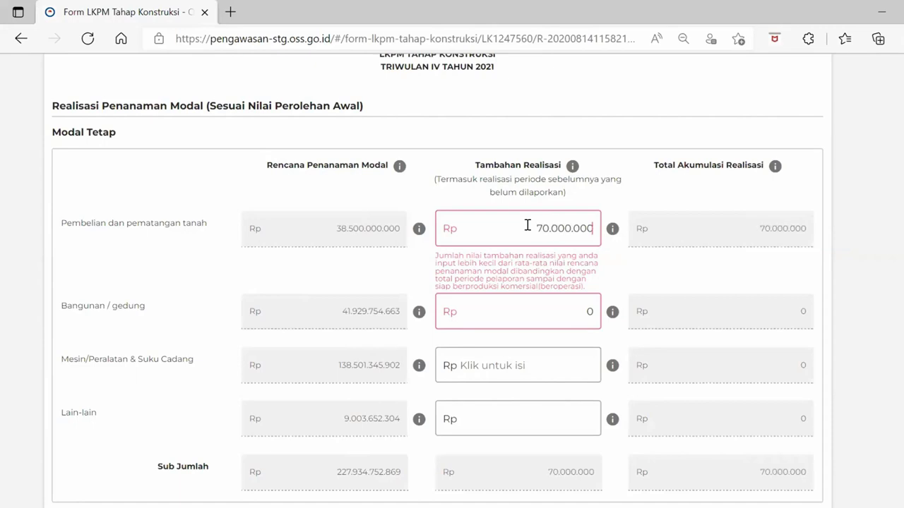
type("00")
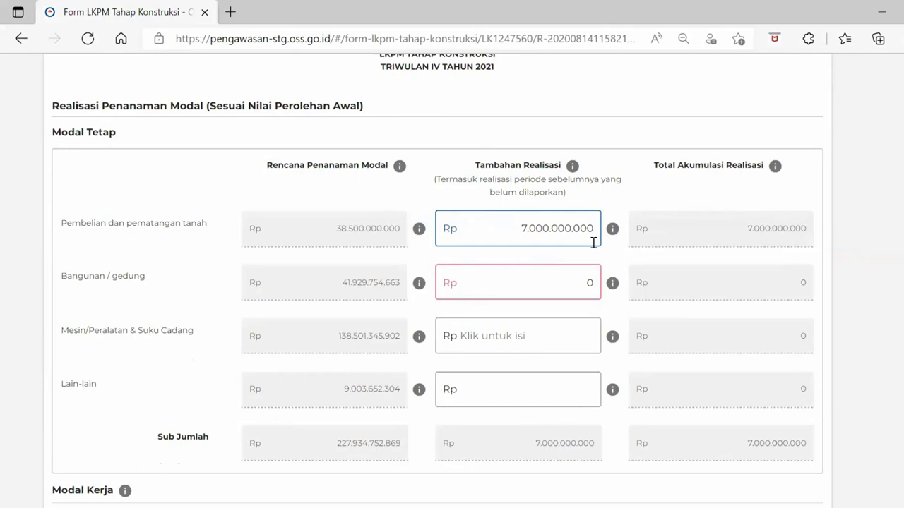
Enter 6.000.000.000 for Bangunan / gedung, making the Modal Tetap subtotal 13.000.000.000
left_click(542, 286)
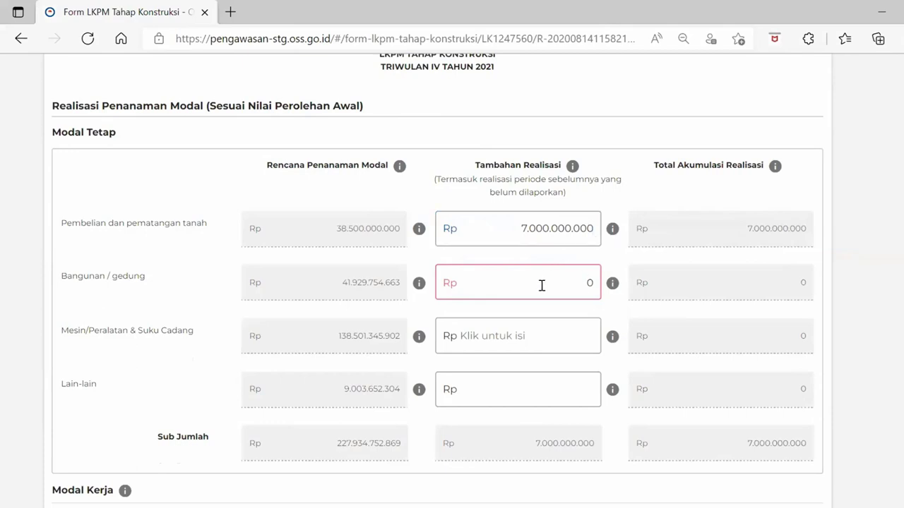
double_click(542, 285)
type("6000000000")
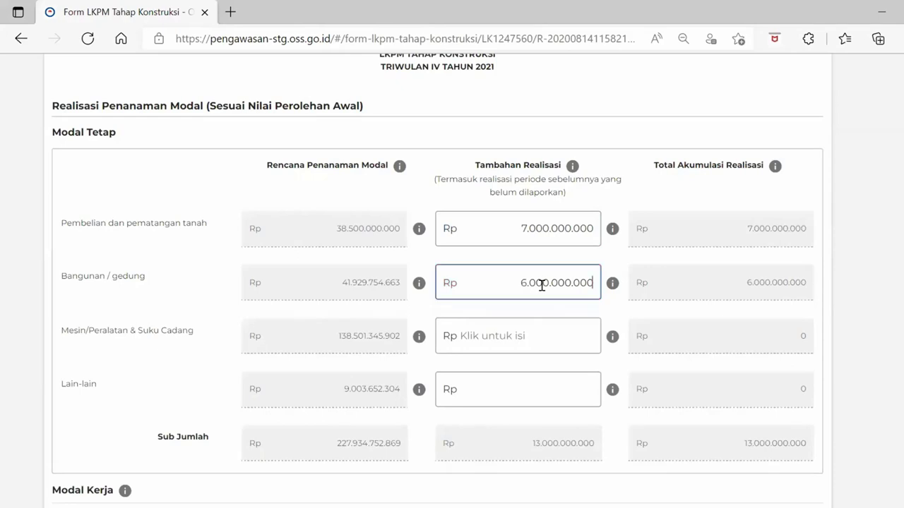
scroll(541, 285, "down", 1)
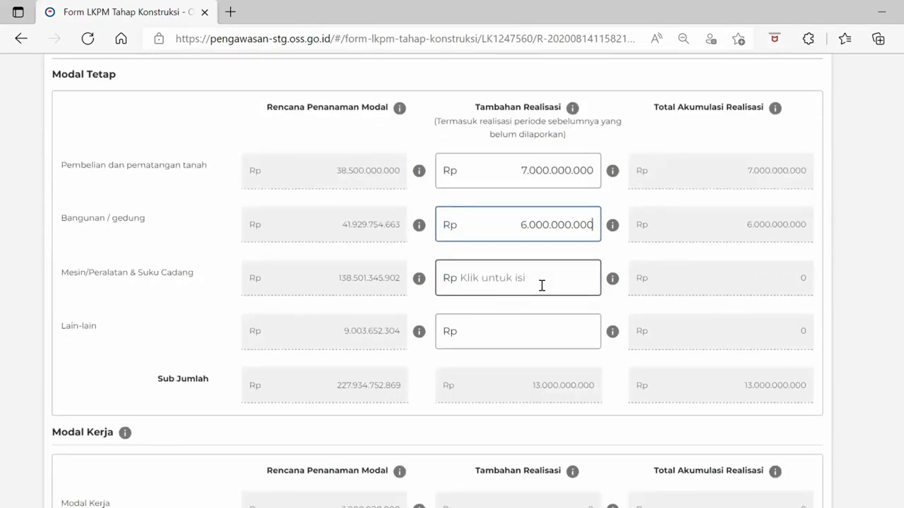
Save a machinery breakdown of 1.000.000.000 domestic purchases and 0 for both import amounts
left_click(541, 286)
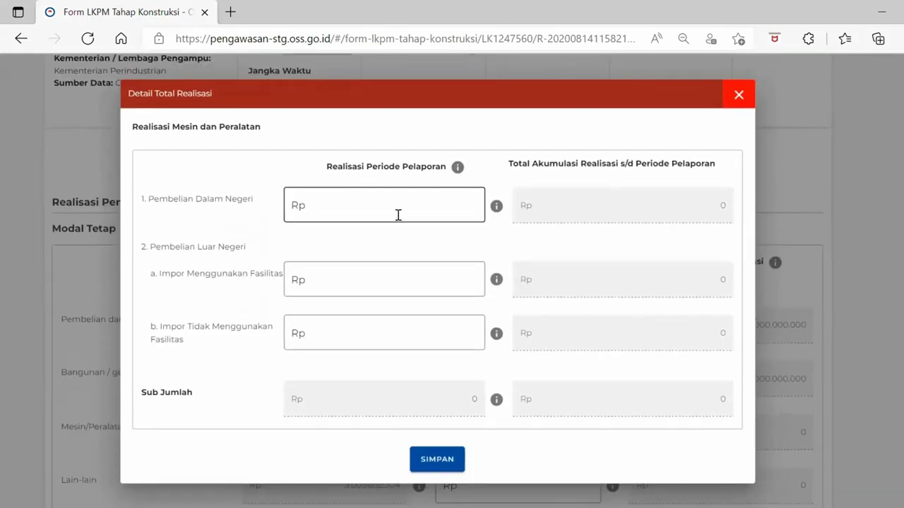
left_click(400, 212)
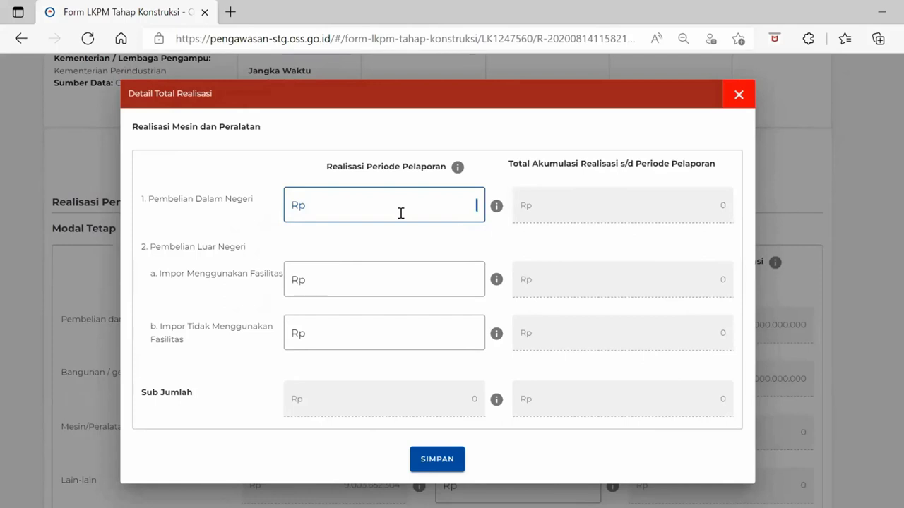
type("1.000.000.")
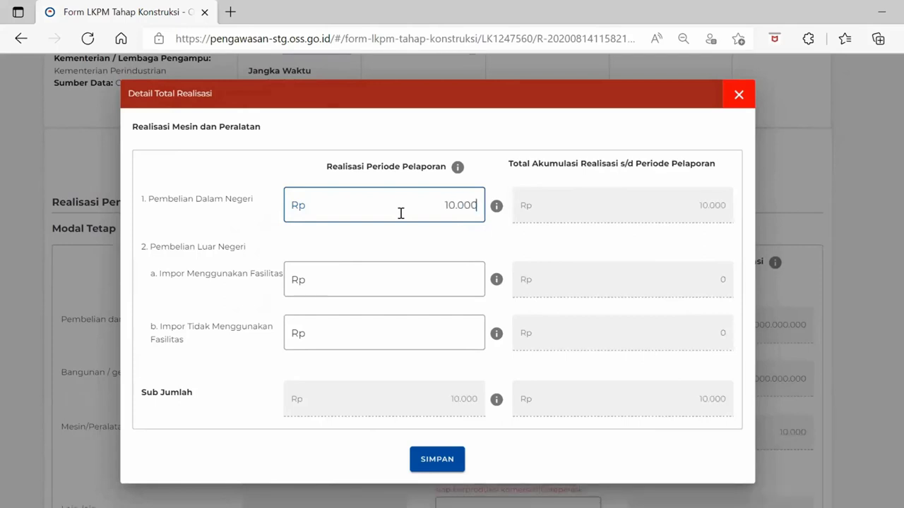
type("000")
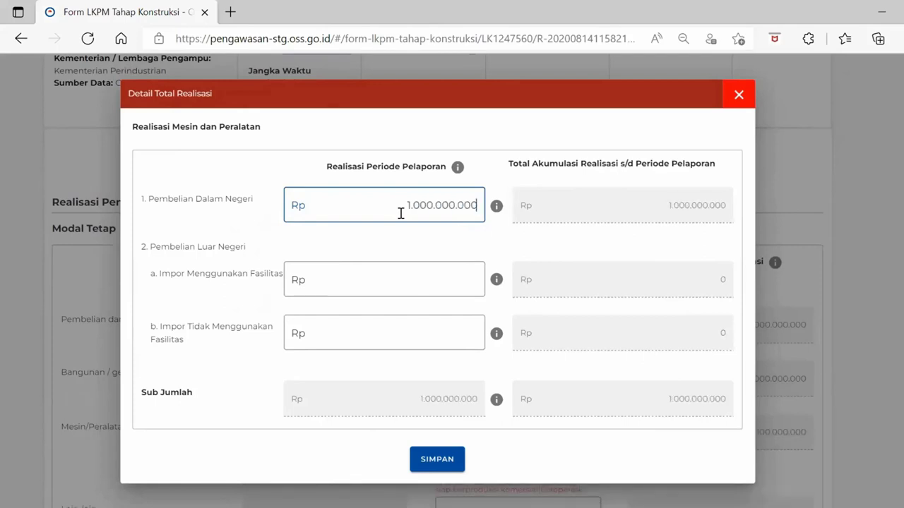
left_click(405, 280)
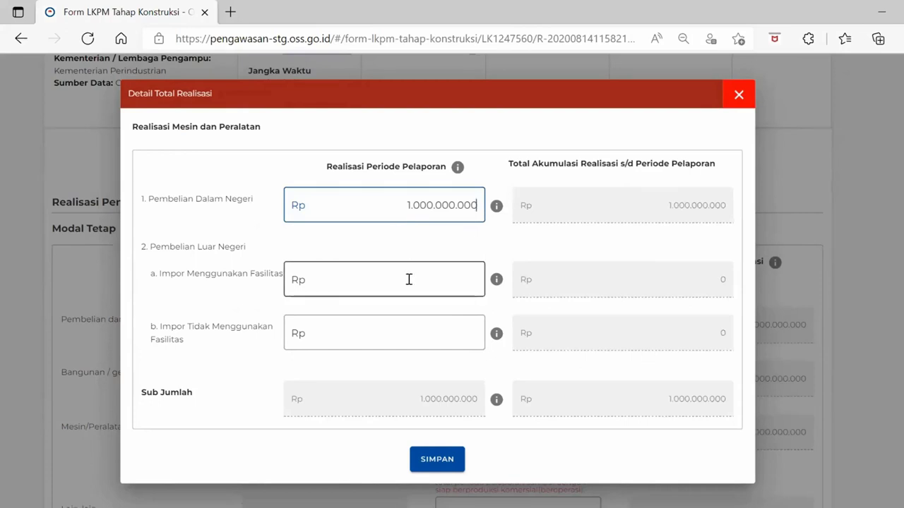
type("0")
left_click(420, 326)
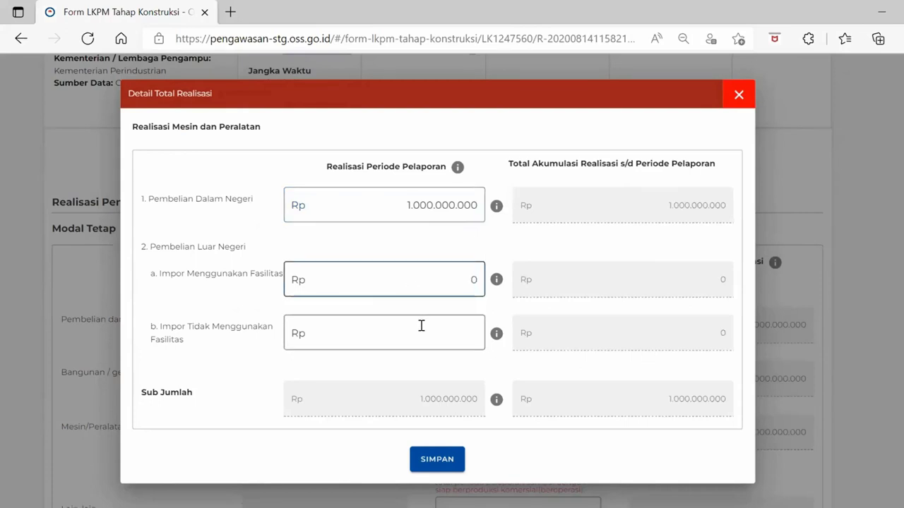
type("0")
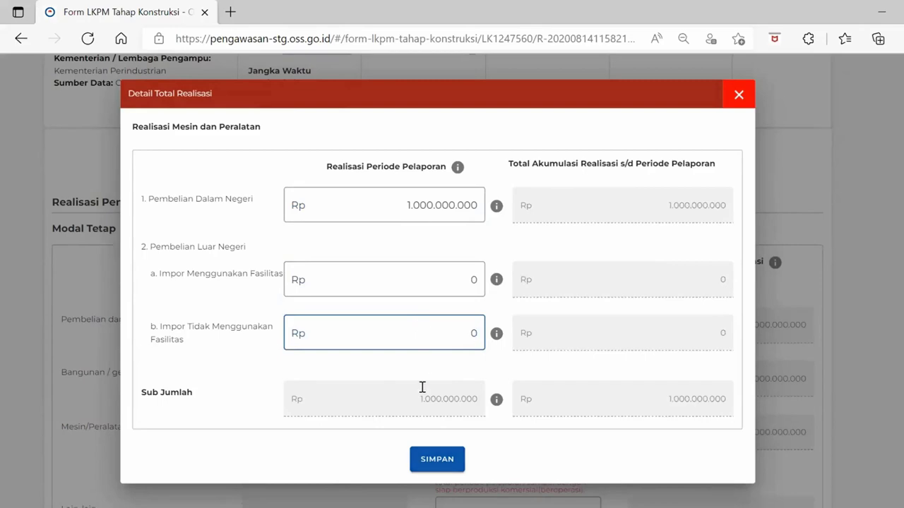
key("Tab")
key("Return")
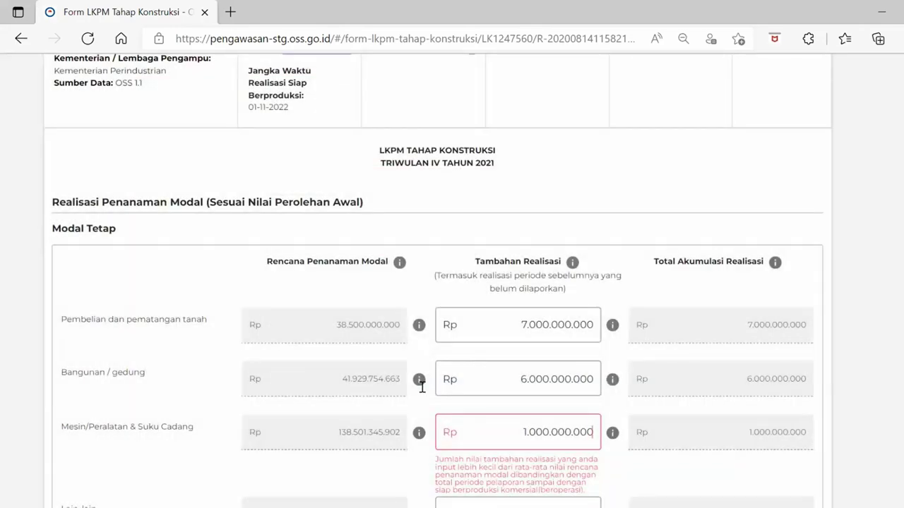
Enter 3.000.000.000 for Lain-lain, bringing Modal Tetap to 17.000.000.000
scroll(422, 387, "down", 1)
scroll(422, 387, "down", 1)
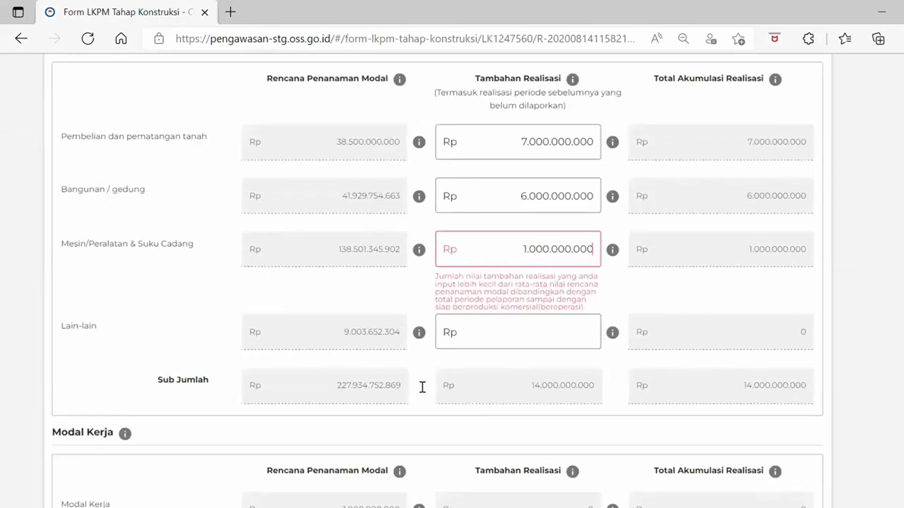
scroll(422, 386, "down", 1)
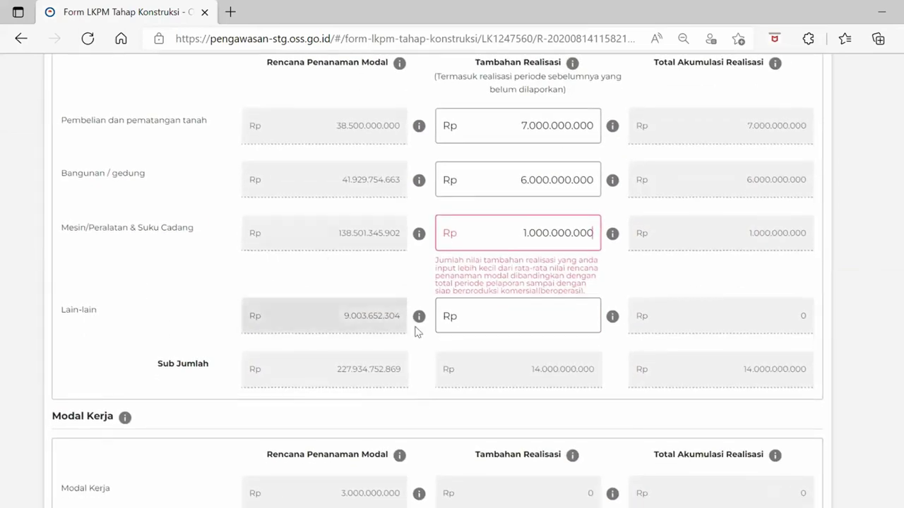
left_click(478, 316)
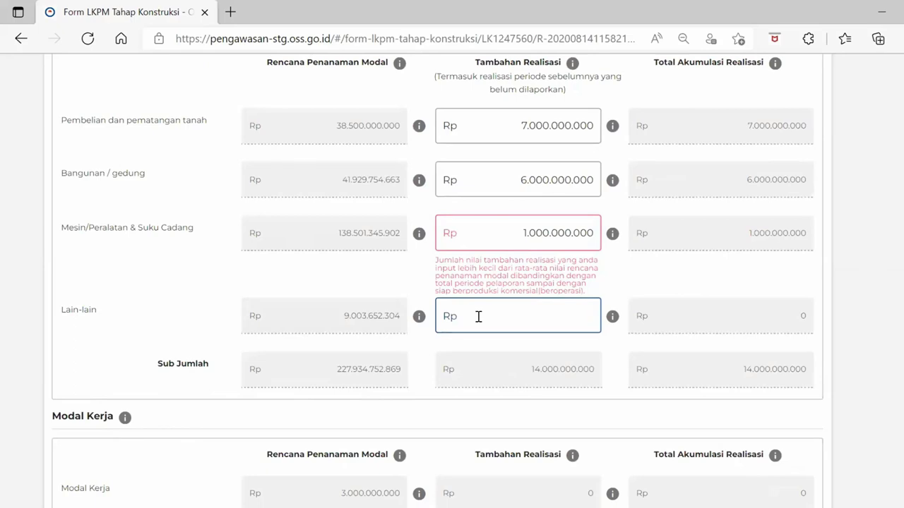
type("3.000.000")
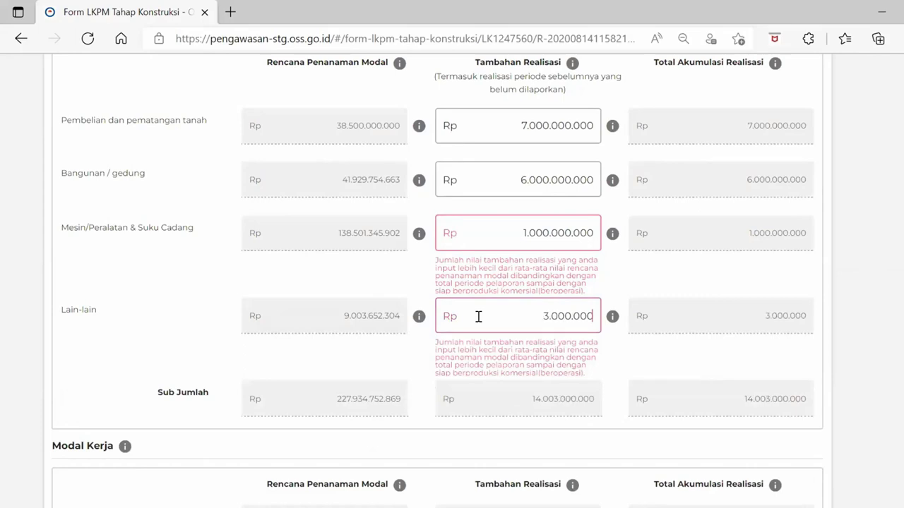
type(".000")
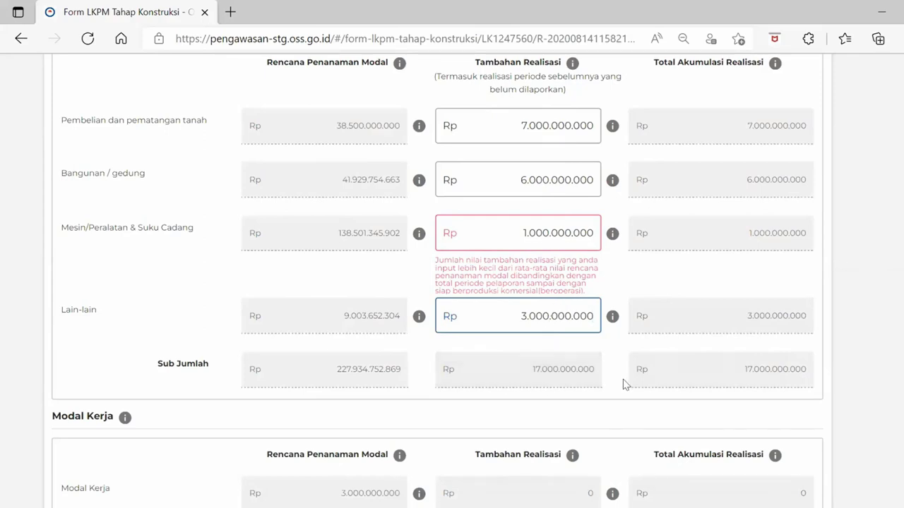
scroll(624, 384, "down", 1)
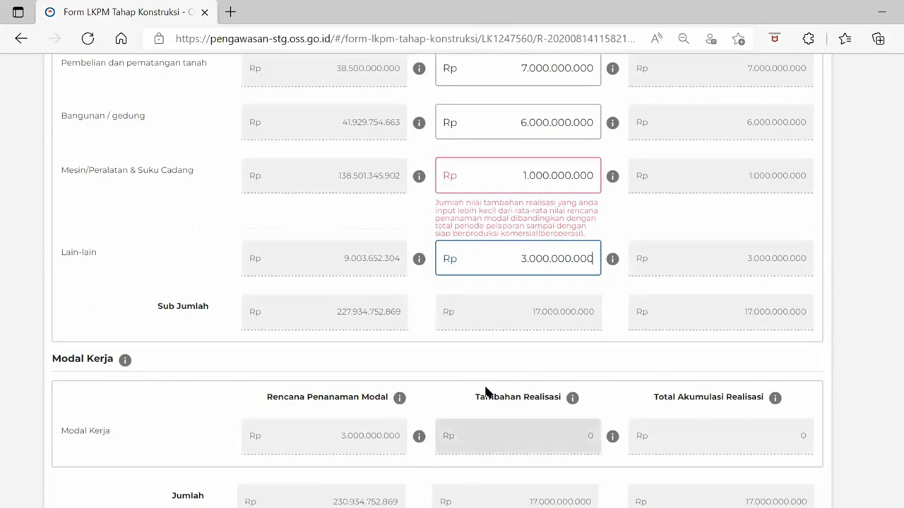
scroll(638, 346, "up", 2)
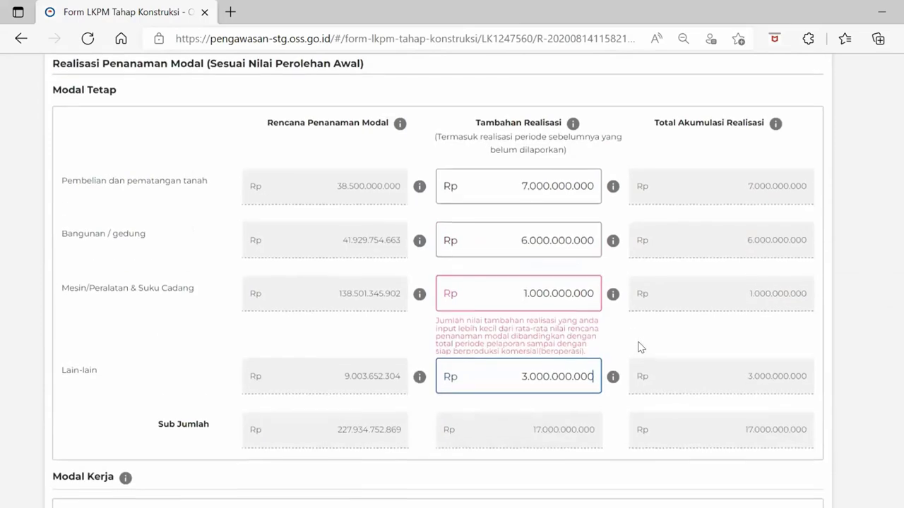
scroll(637, 347, "down", 1)
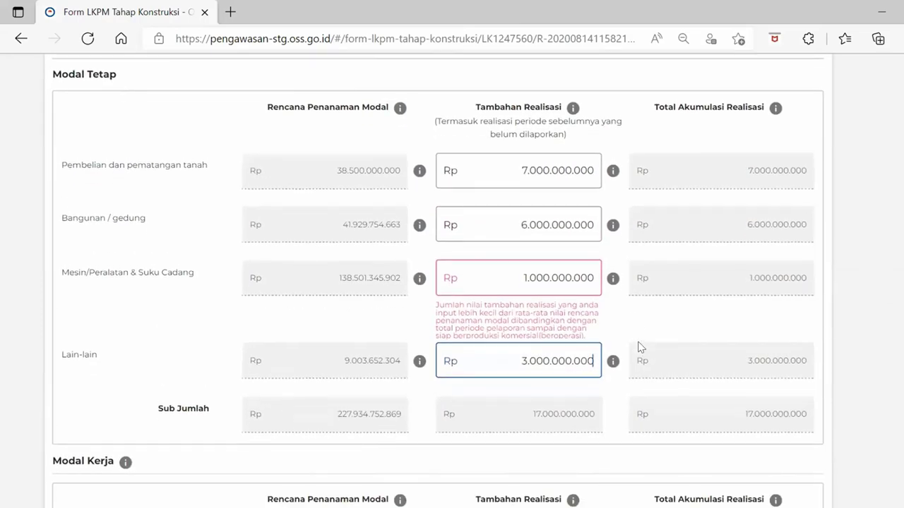
scroll(637, 346, "down", 1)
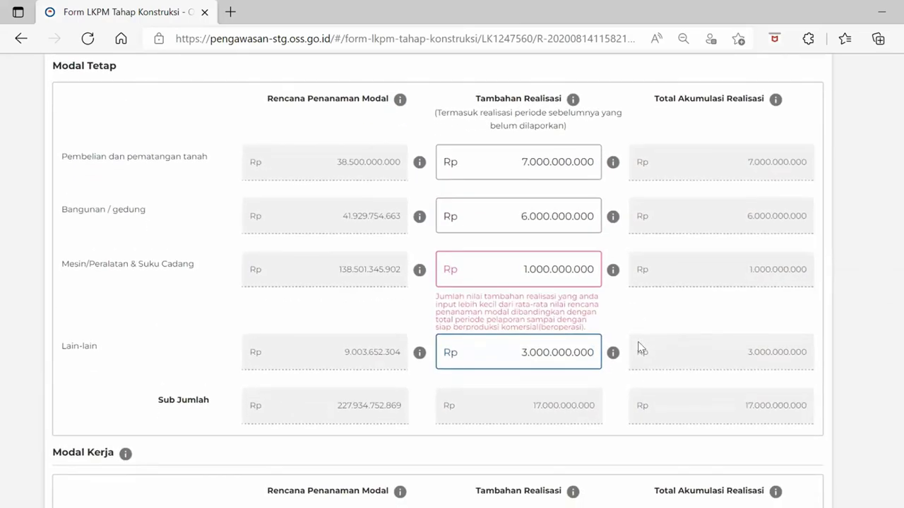
scroll(637, 347, "down", 1)
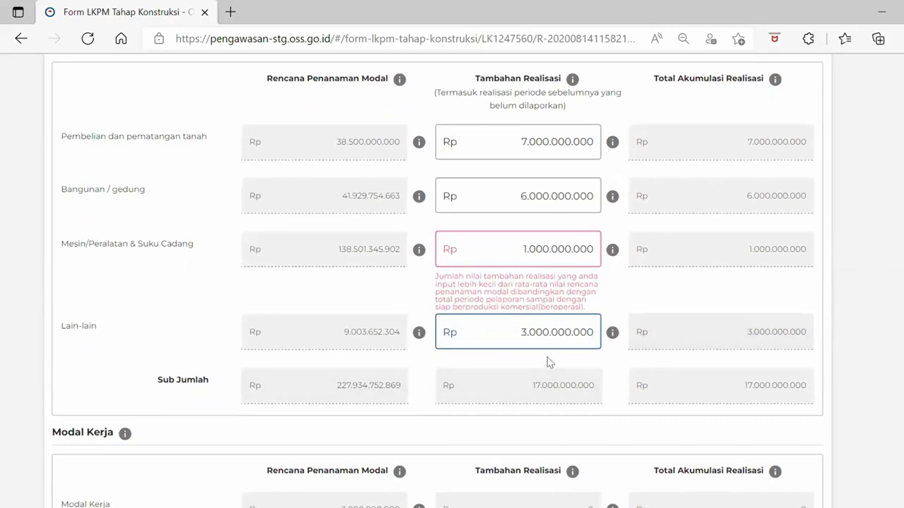
scroll(549, 363, "down", 2)
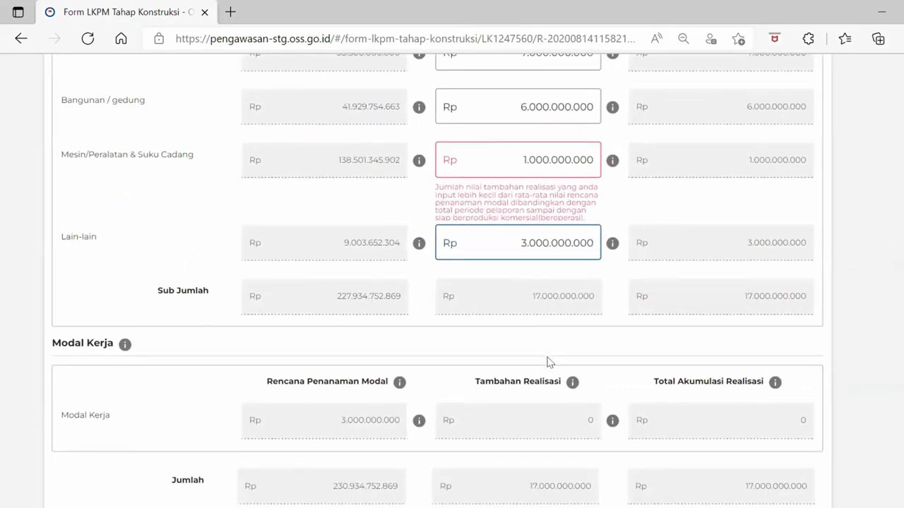
scroll(550, 362, "down", 1)
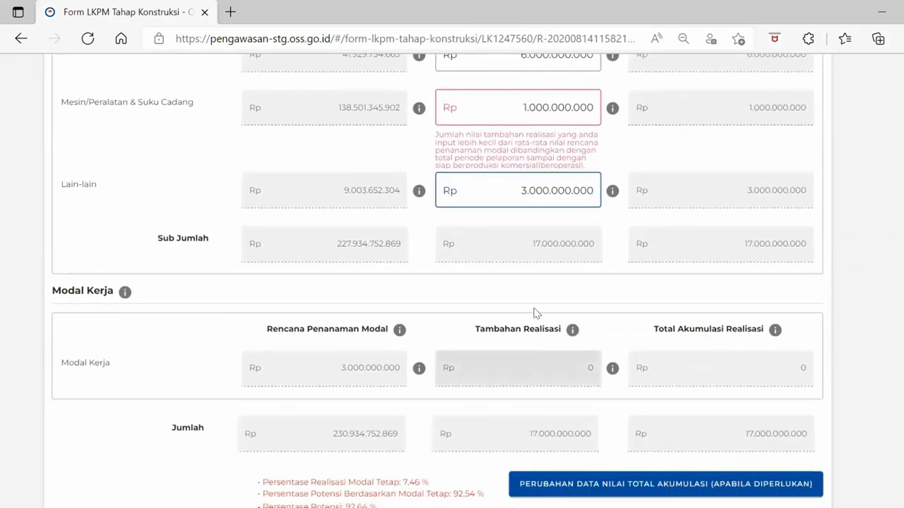
scroll(488, 315, "down", 1)
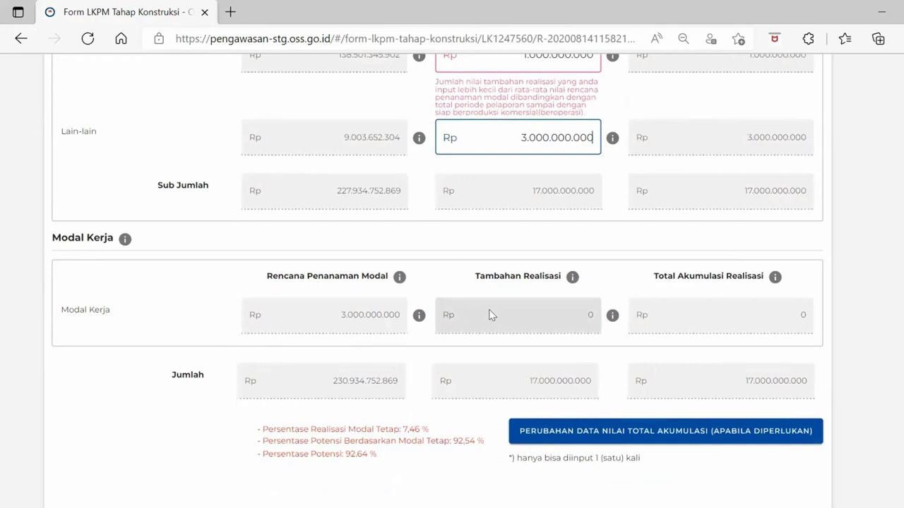
scroll(489, 309, "down", 1)
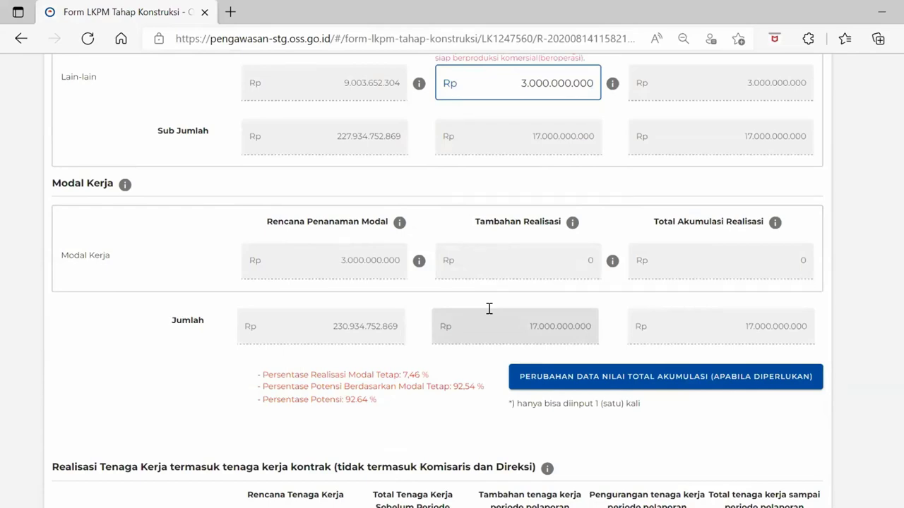
scroll(488, 309, "up", 6)
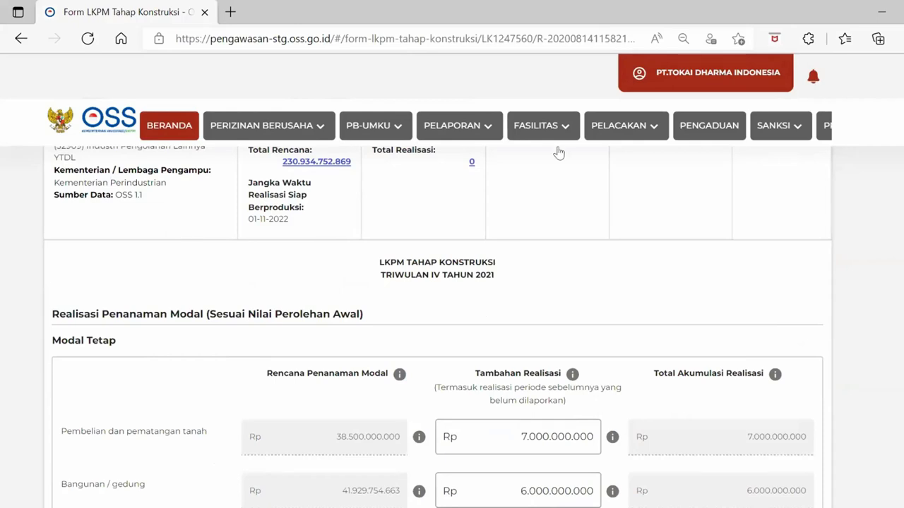
scroll(494, 274, "down", 2)
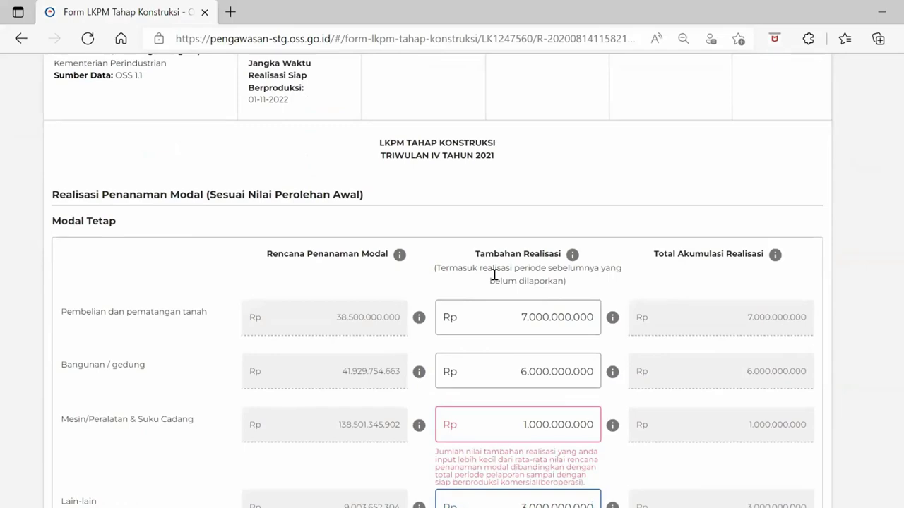
scroll(494, 275, "down", 8)
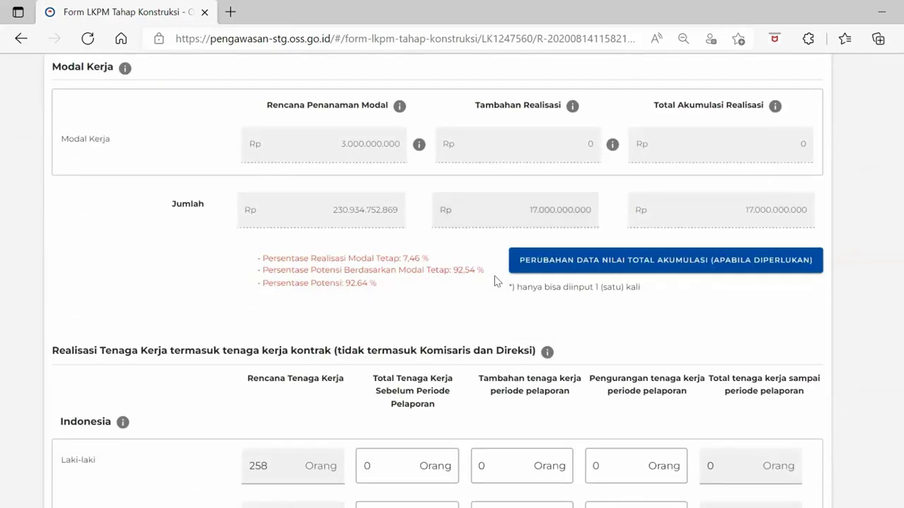
scroll(494, 280, "down", 1)
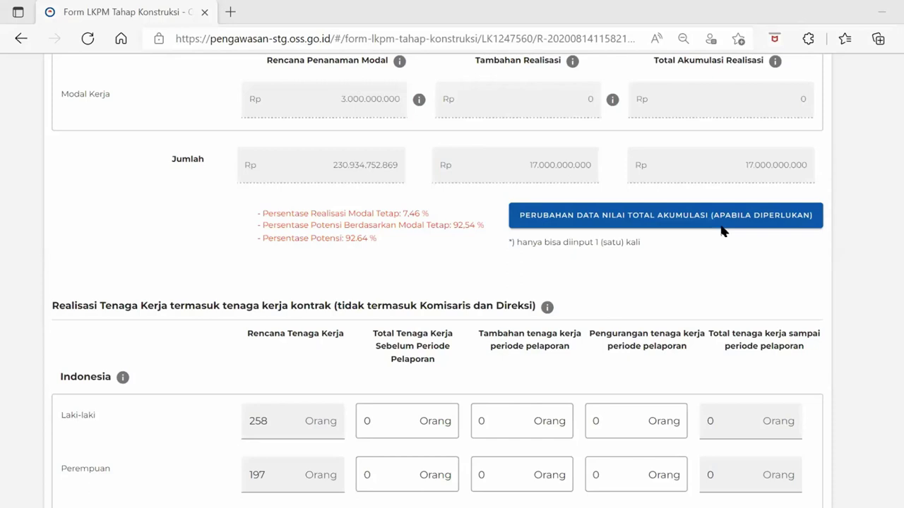
Open the PERUBAHAN DATA NILAI TOTAL AKUMULASI (APABILA DIPERLUKAN) section
left_click(722, 226)
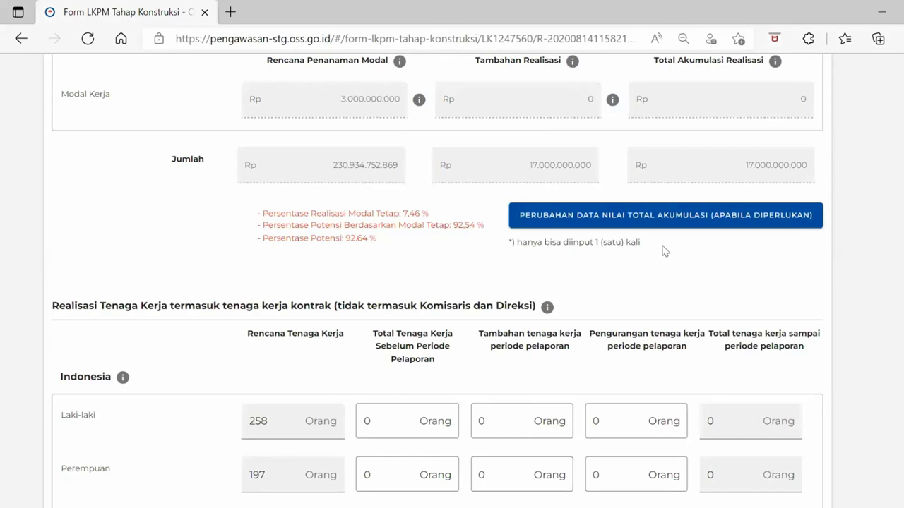
left_click(693, 223)
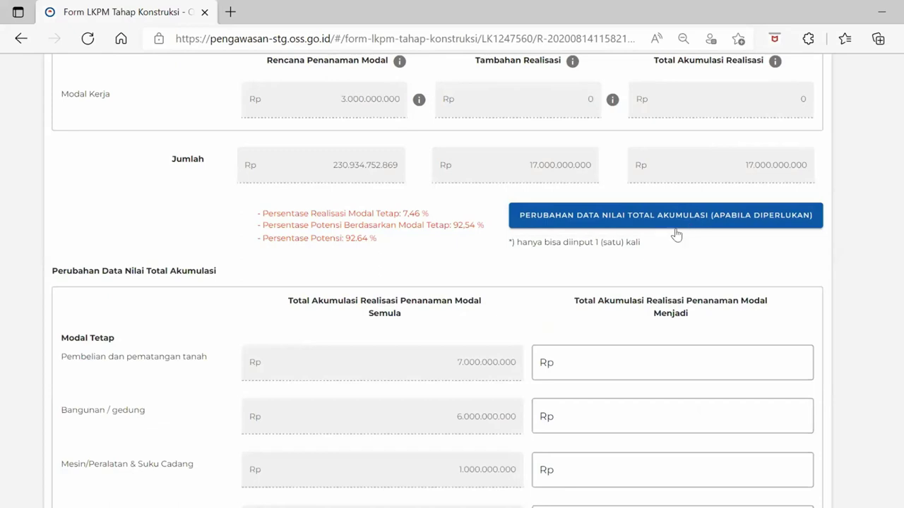
scroll(625, 329, "down", 1)
scroll(626, 330, "down", 1)
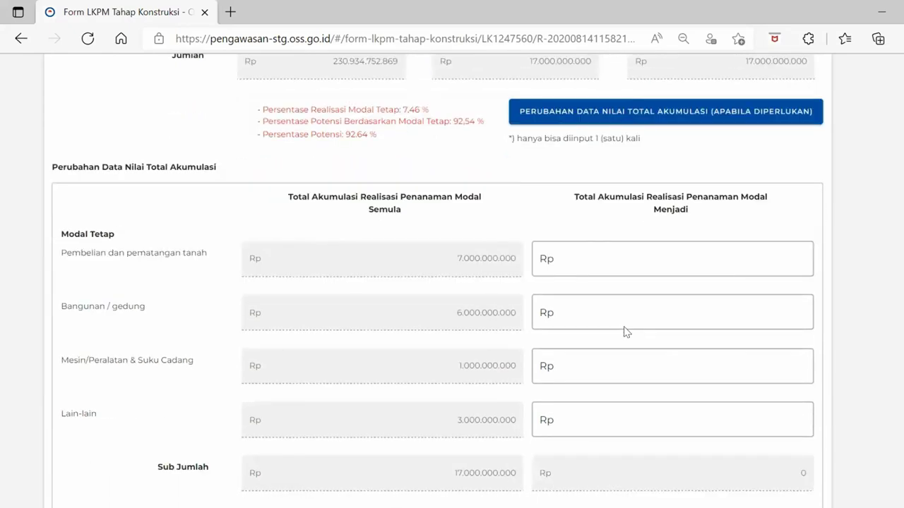
scroll(626, 327, "down", 1)
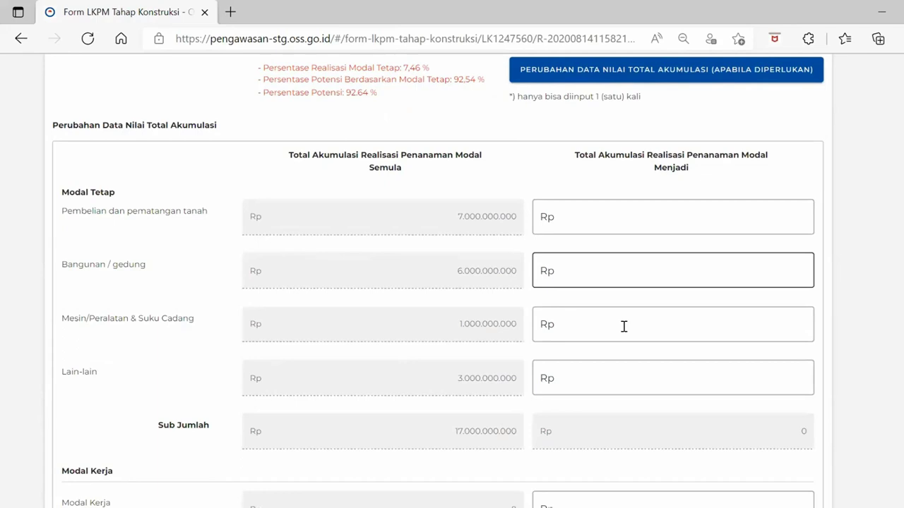
left_click(511, 277)
scroll(500, 326, "up", 2)
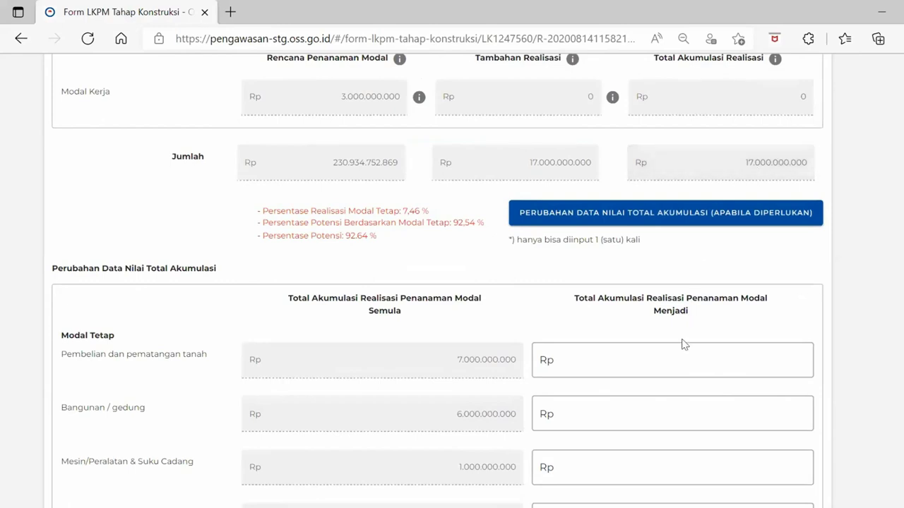
scroll(682, 343, "down", 3)
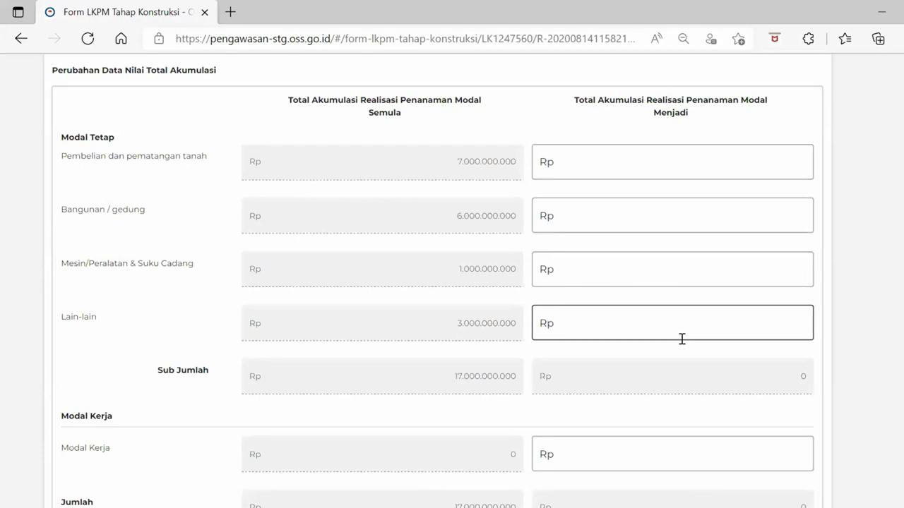
scroll(681, 338, "down", 1)
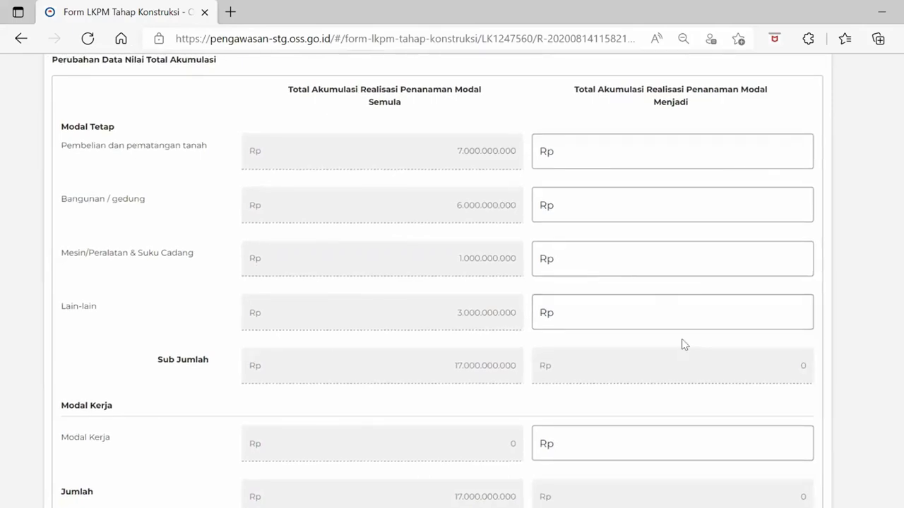
scroll(681, 344, "up", 1)
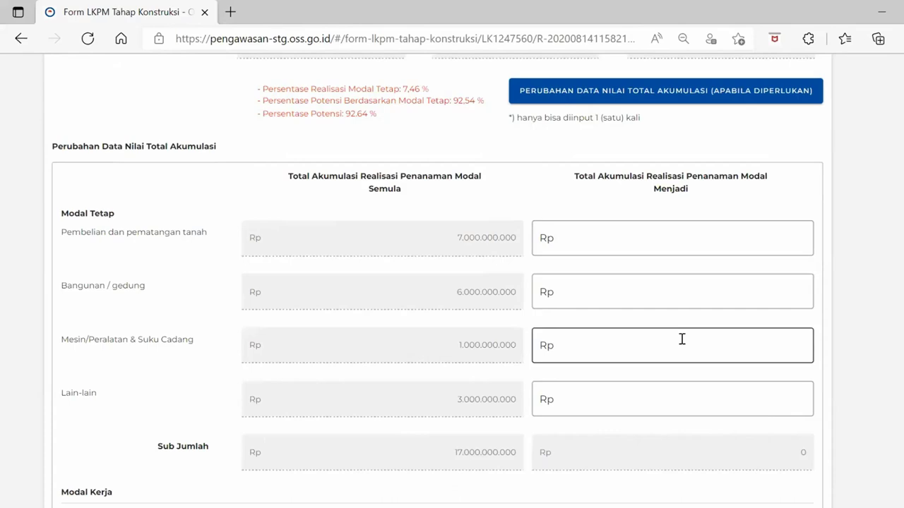
scroll(682, 340, "down", 1)
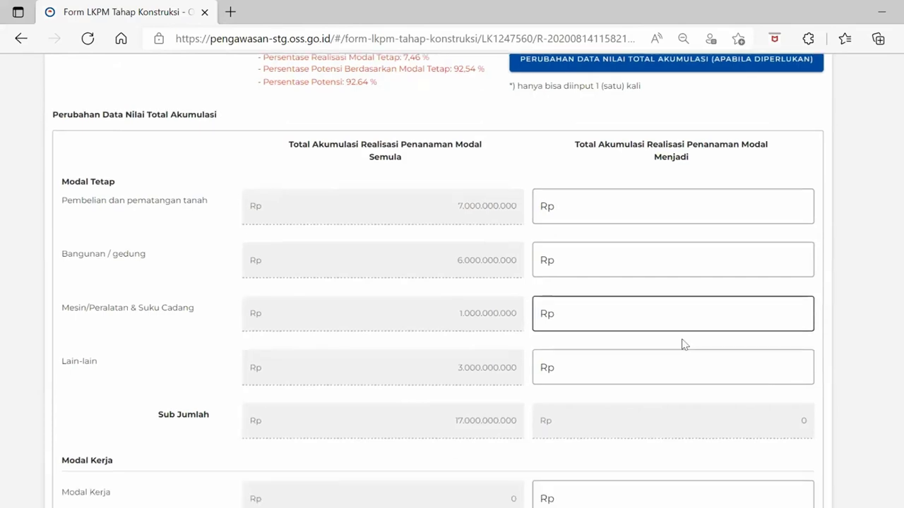
Set adjusted accumulated totals of 8.000.000.000 for land and 7.000.000.000 for buildings
left_click(727, 194)
scroll(714, 205, "up", 1)
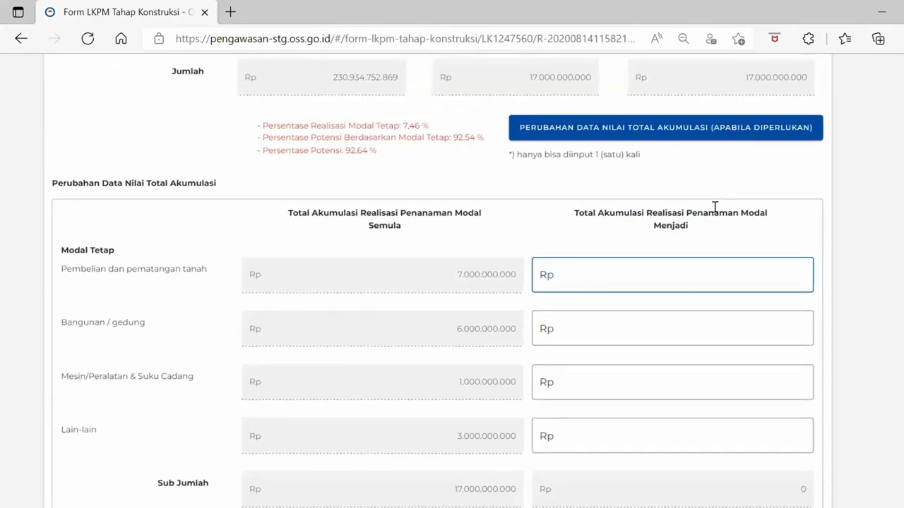
scroll(715, 207, "down", 1)
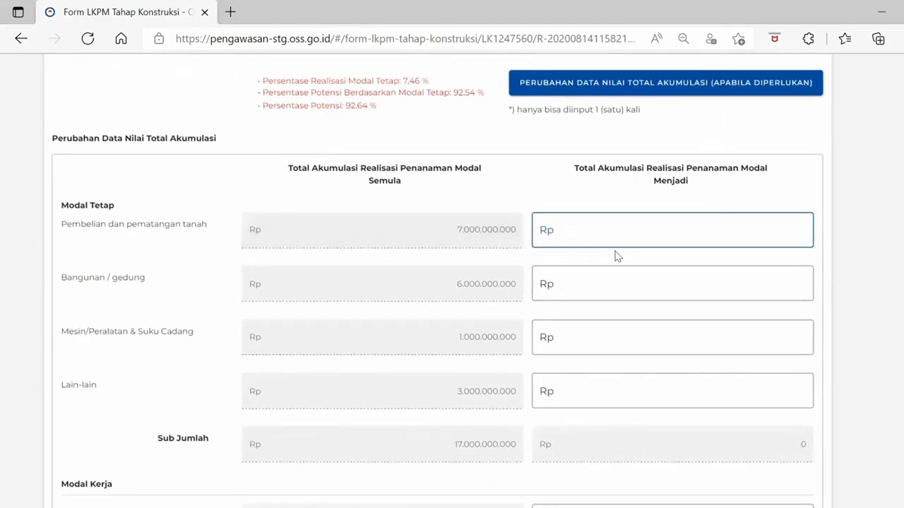
scroll(614, 254, "down", 1)
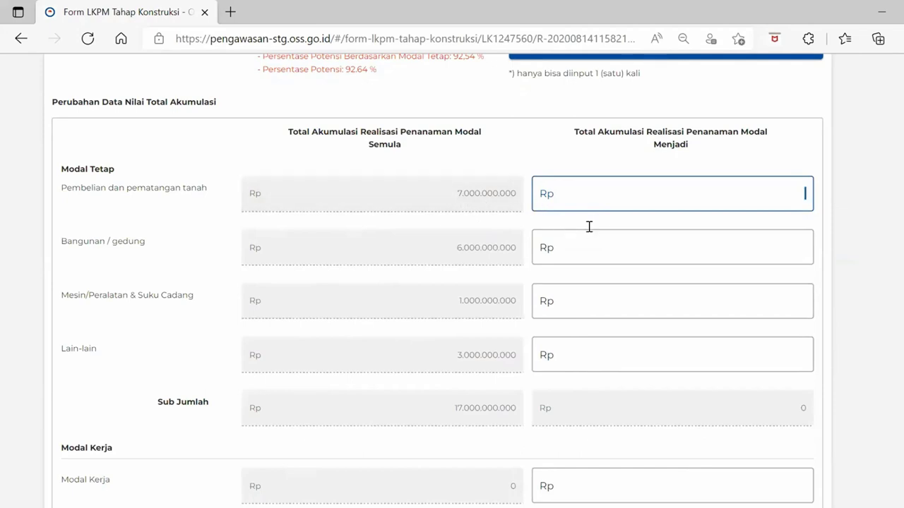
type("8.000")
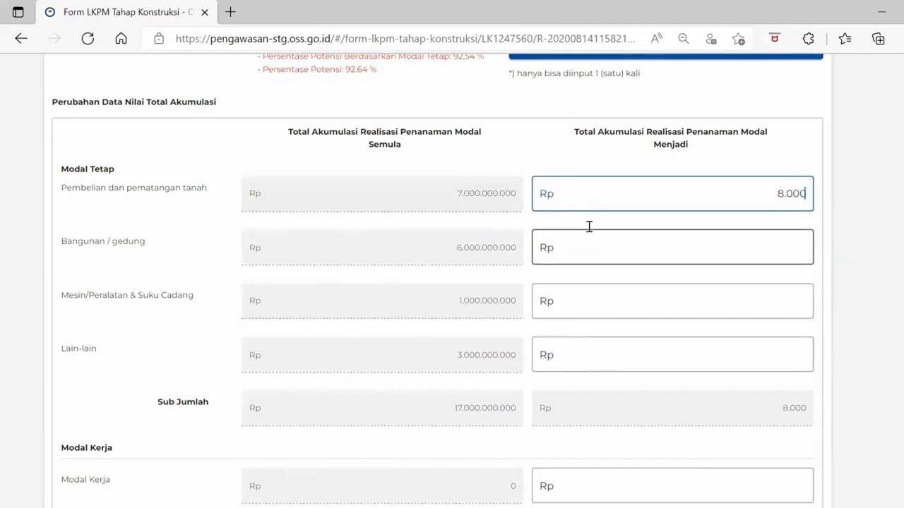
type(".000.000")
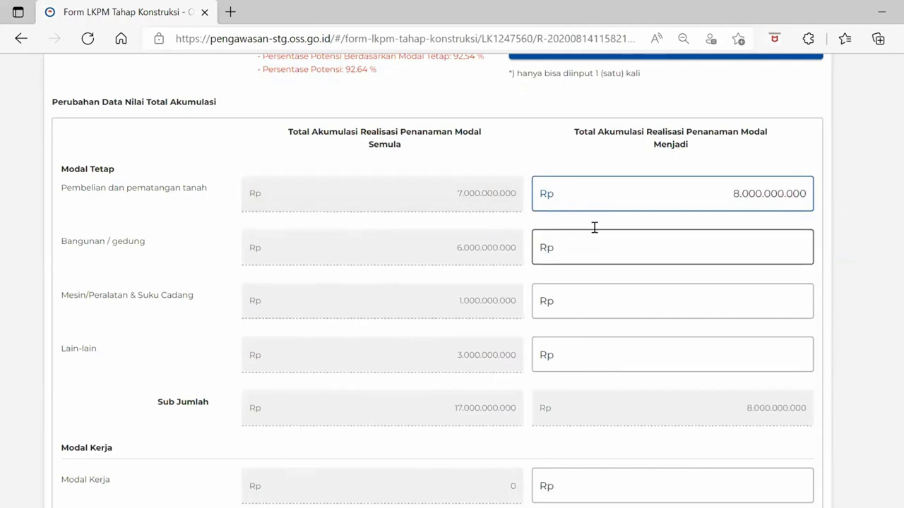
left_click(628, 245)
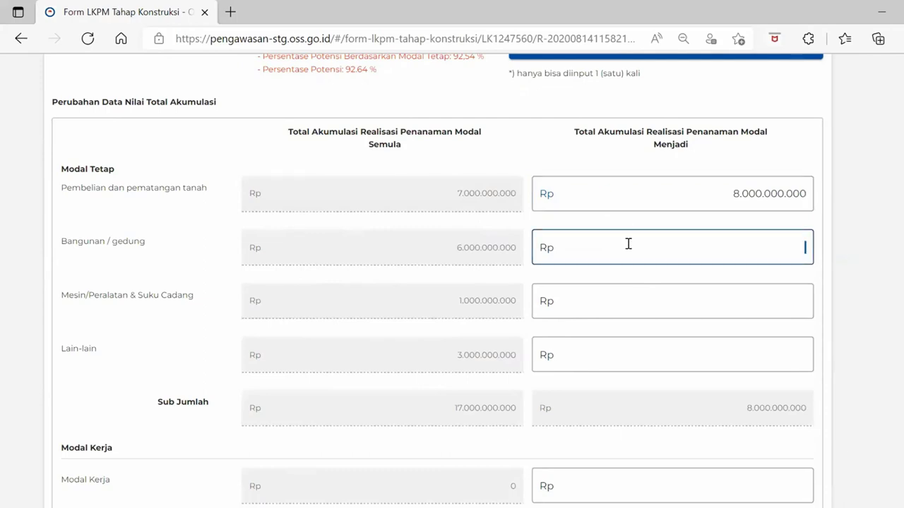
type("7.000.000.000")
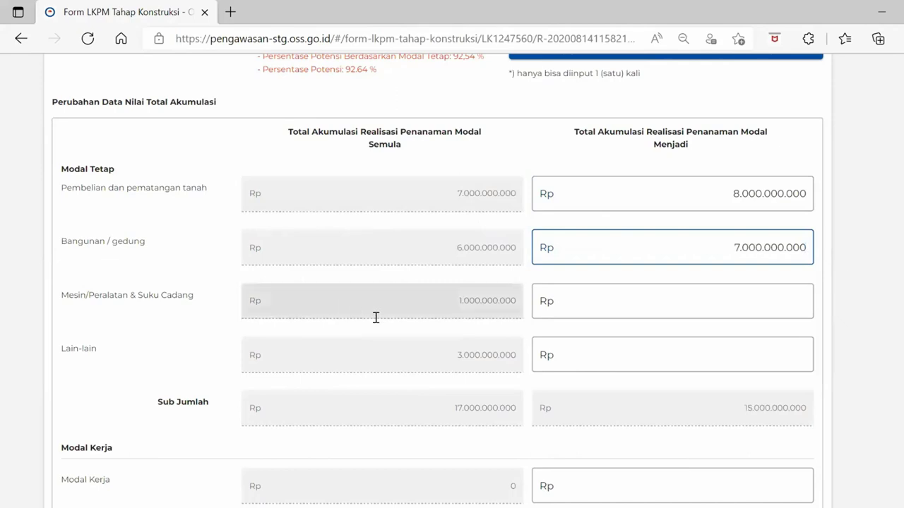
Enter 2.000.000.000 for machinery, 4.000.000.000 for Lain-lain, 0 working capital, and submit
left_click(631, 302)
type("2")
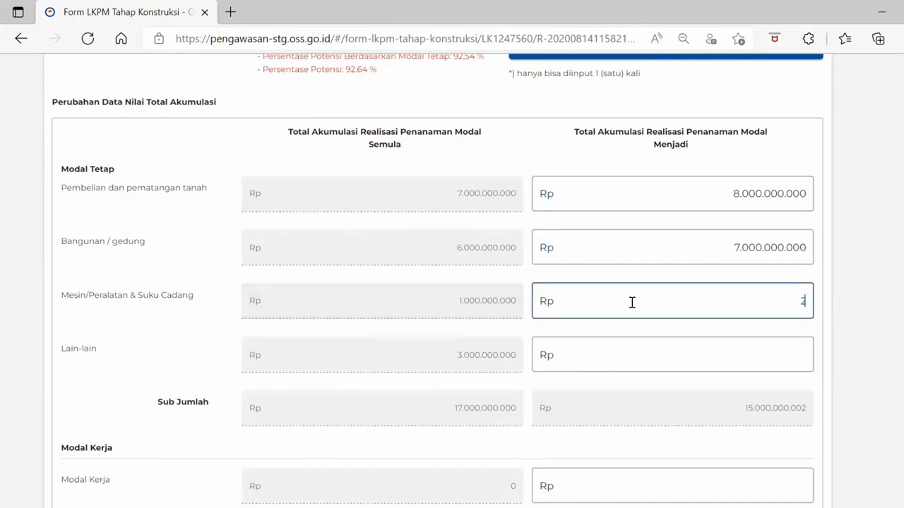
type(".000.000.000")
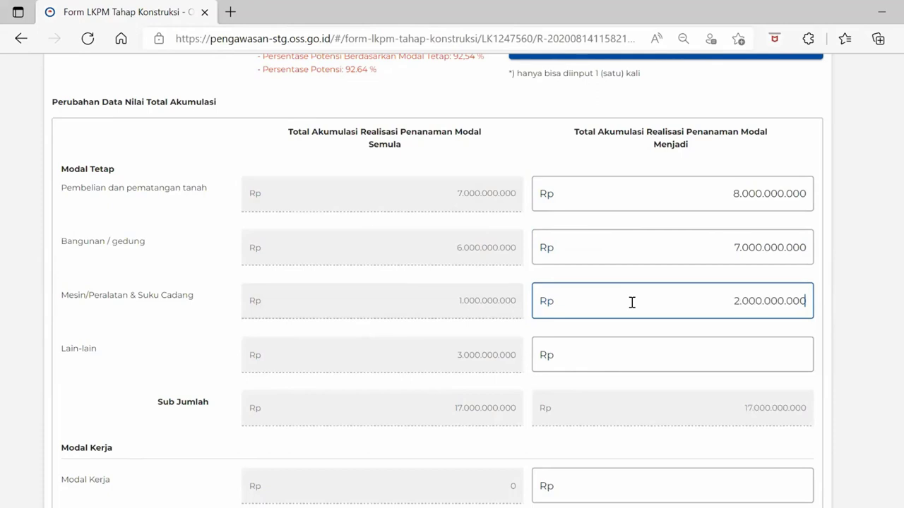
left_click(665, 365)
type("4.000.00")
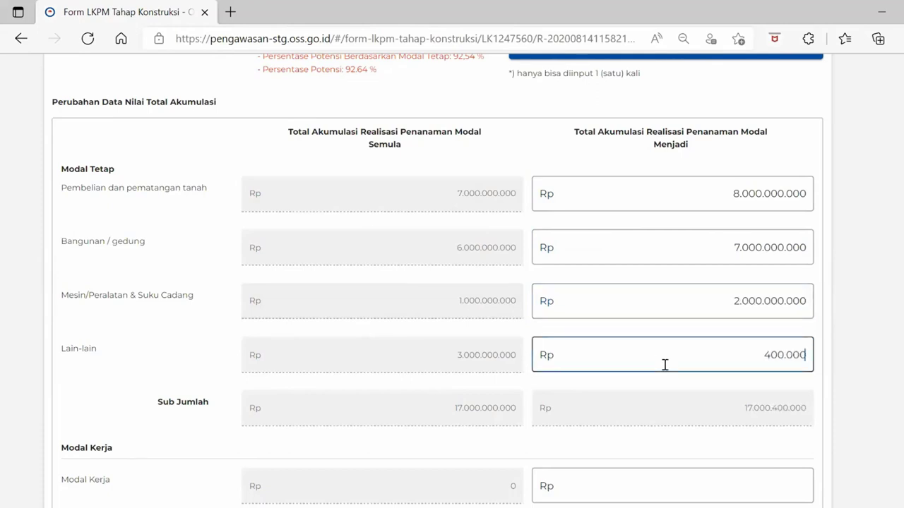
type("0.000")
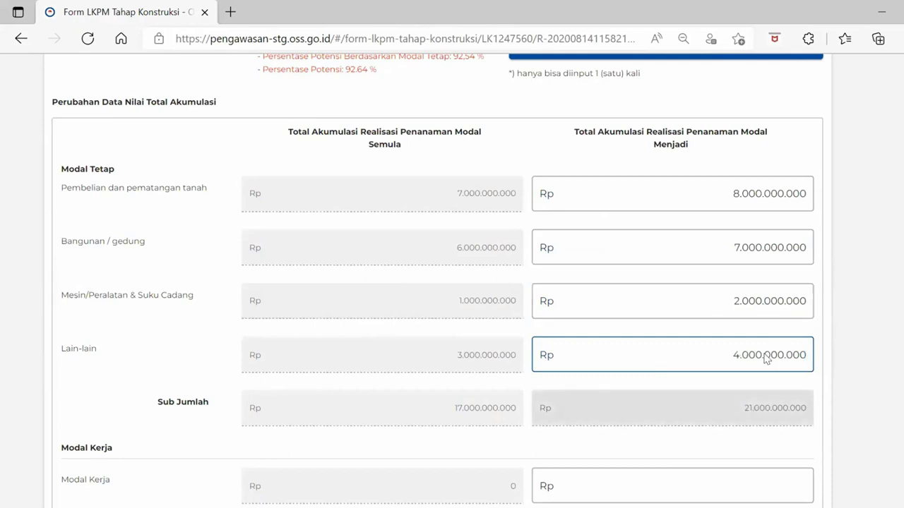
scroll(765, 358, "down", 2)
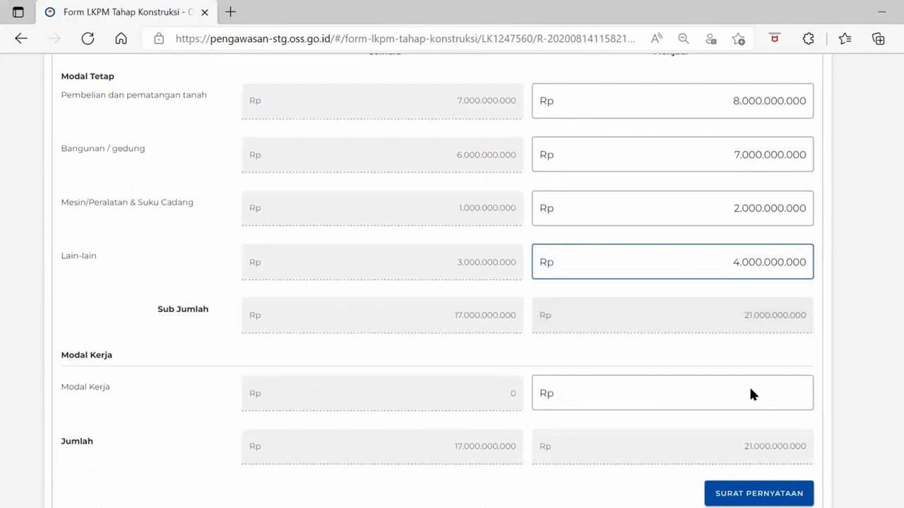
left_click(751, 389)
type("0")
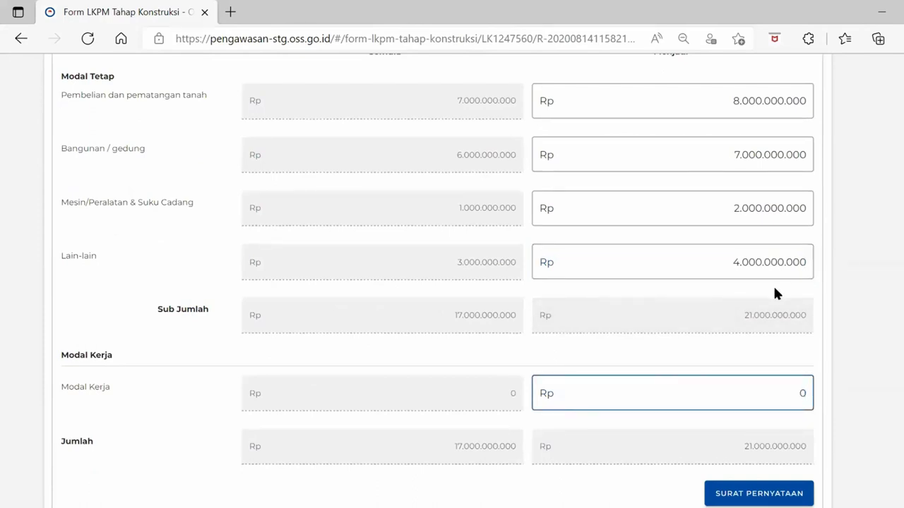
scroll(775, 290, "down", 1)
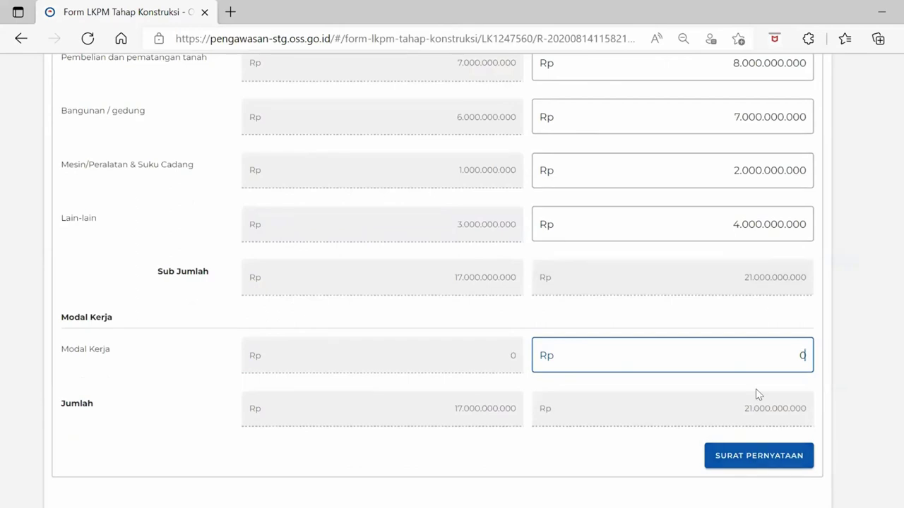
key("Return")
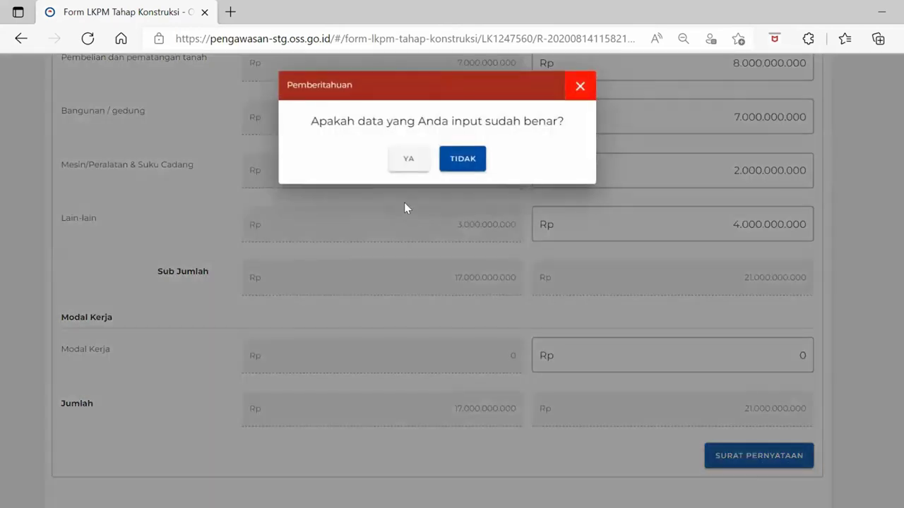
Confirm the adjusted figures, then enter the officer's full name and place of birth Depok
left_click(408, 162)
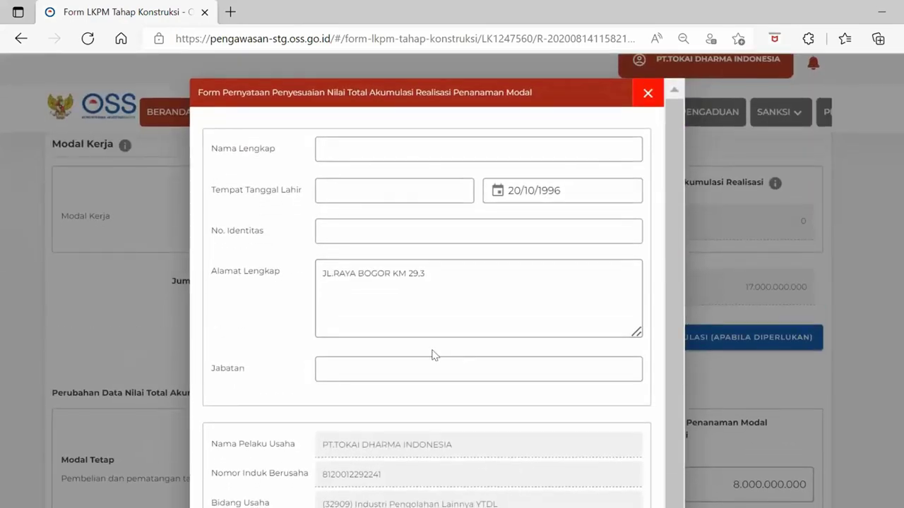
left_click(505, 149)
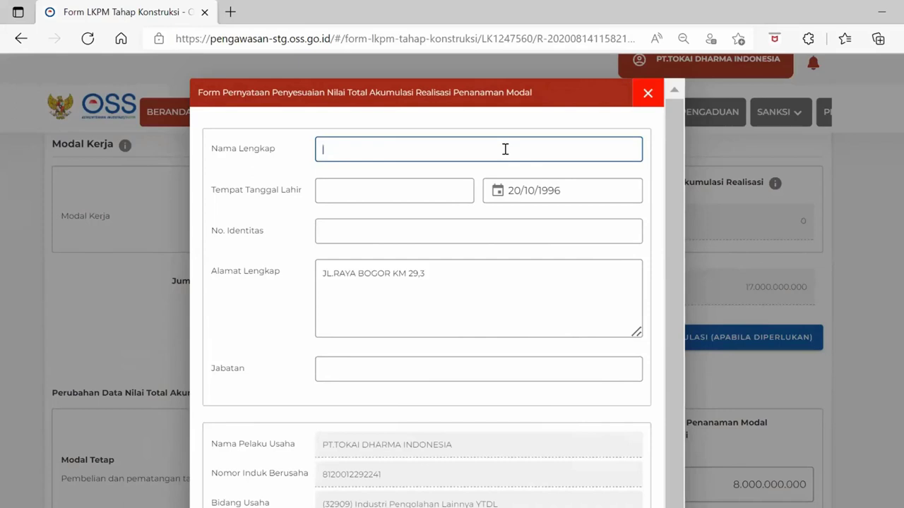
key("Home")
key("BackSpace")
left_click(390, 194)
type("Depok")
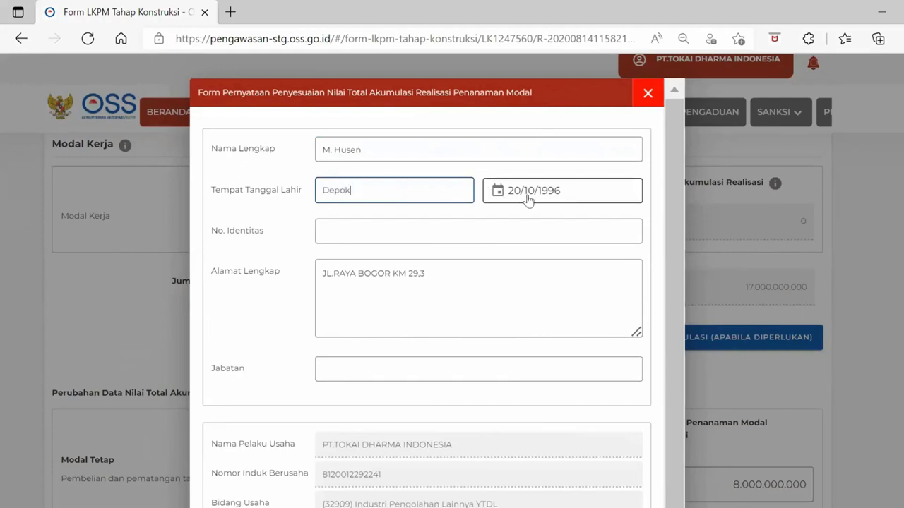
Set the officer's birth date to 01/01/1980 in the date picker
left_click(527, 194)
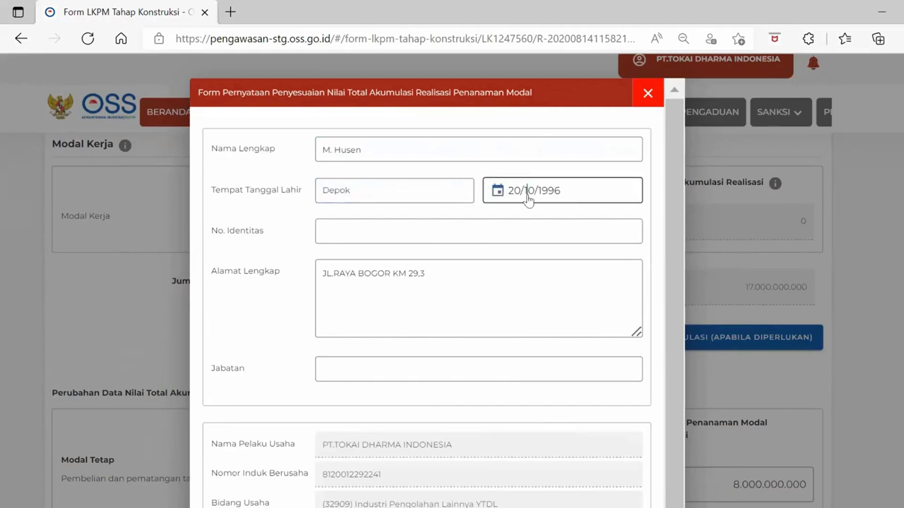
left_click(564, 233)
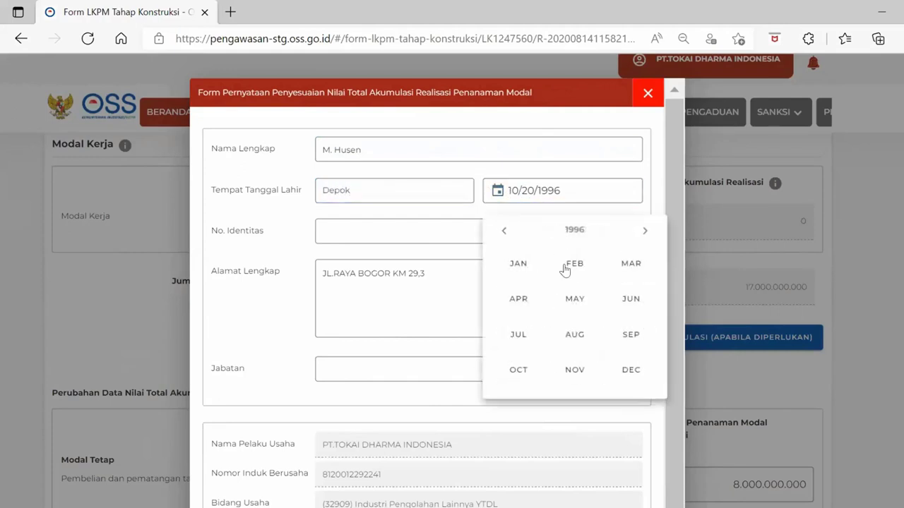
left_click(579, 227)
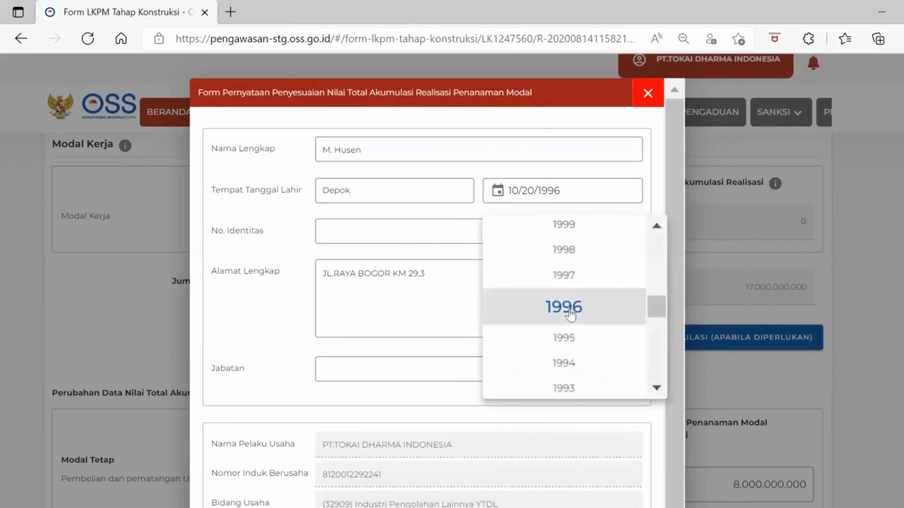
scroll(571, 314, "down", 5)
scroll(571, 314, "down", 3)
scroll(570, 314, "up", 2)
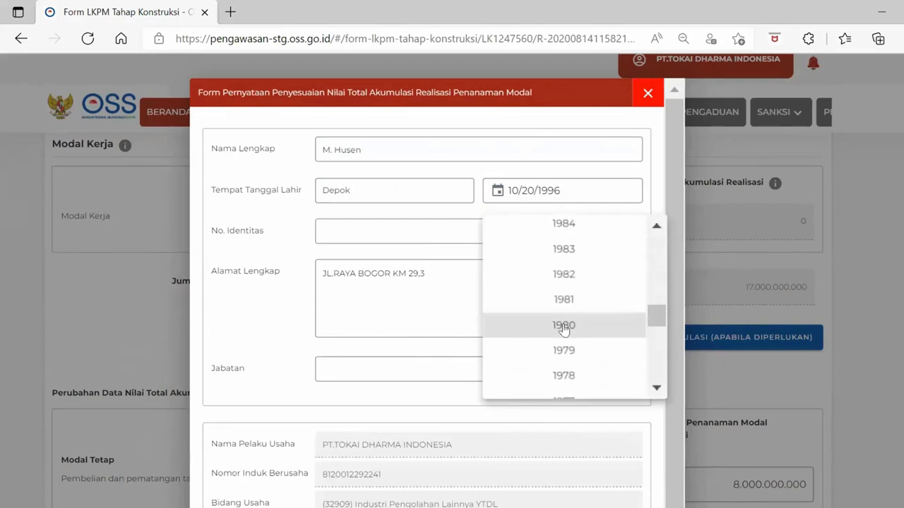
left_click(569, 326)
left_click(521, 265)
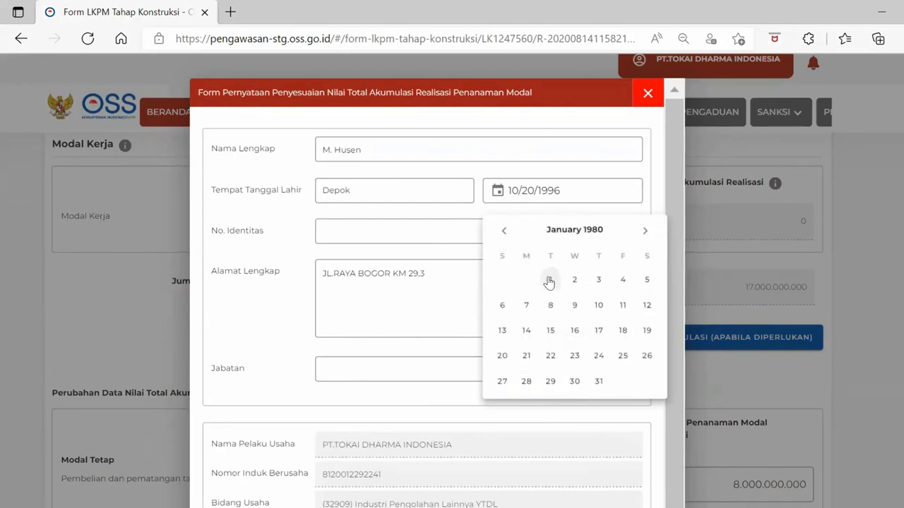
left_click(548, 280)
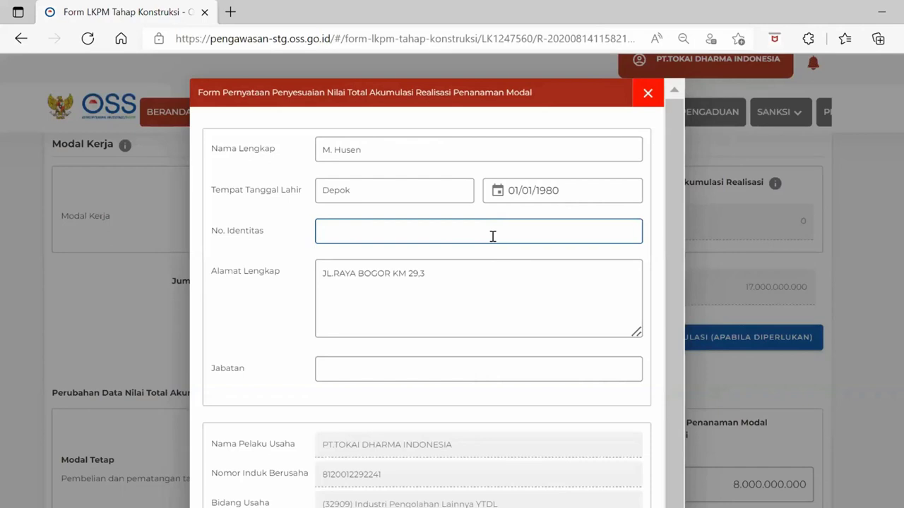
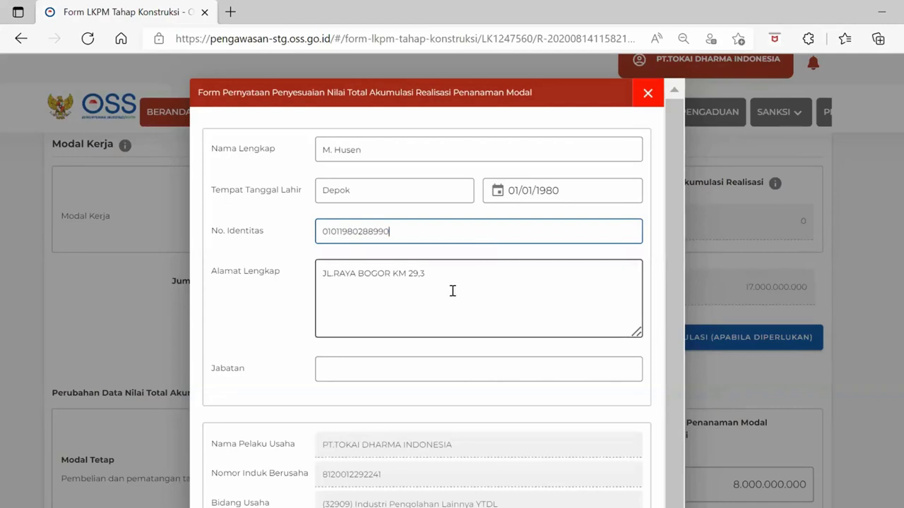
Enter the officer's identity number, leaving the address unchanged
left_click_drag(456, 276, 288, 282)
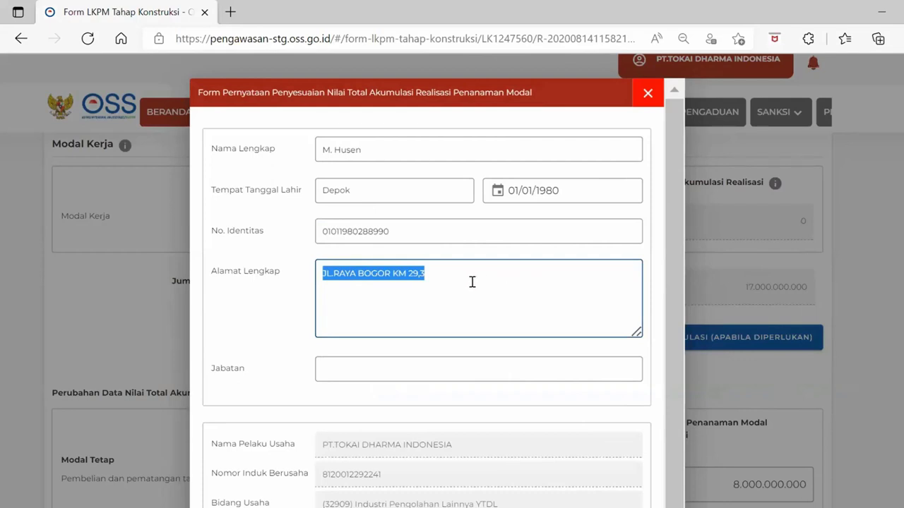
left_click(473, 282)
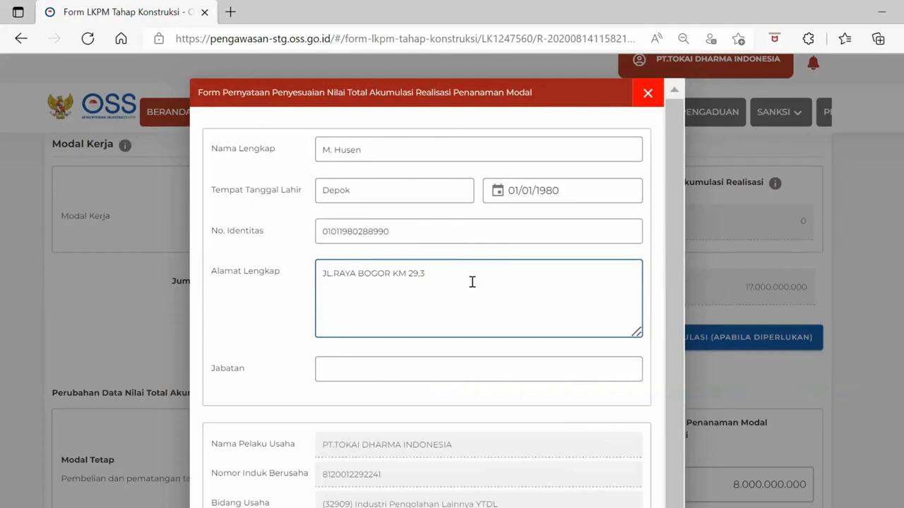
Set the officer's position to Manager HRD and review the rest of the statement
scroll(472, 282, "down", 2)
left_click(472, 282)
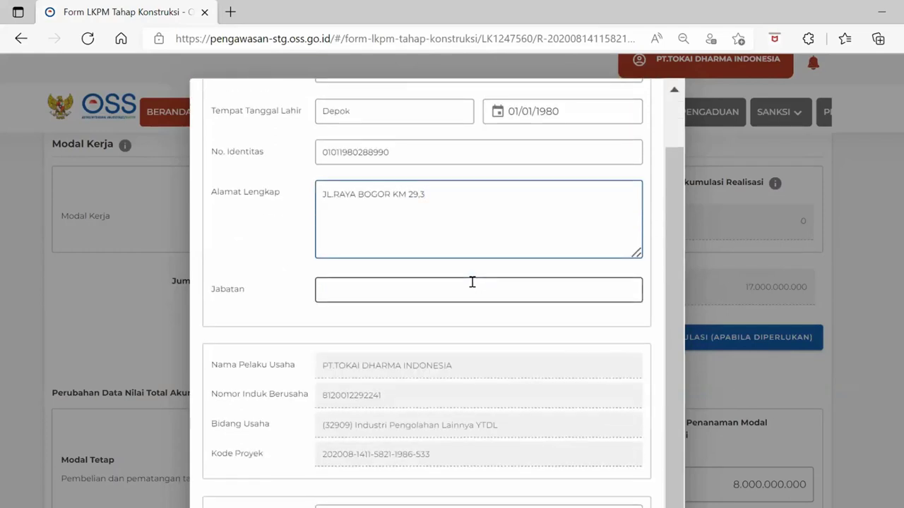
type("Man")
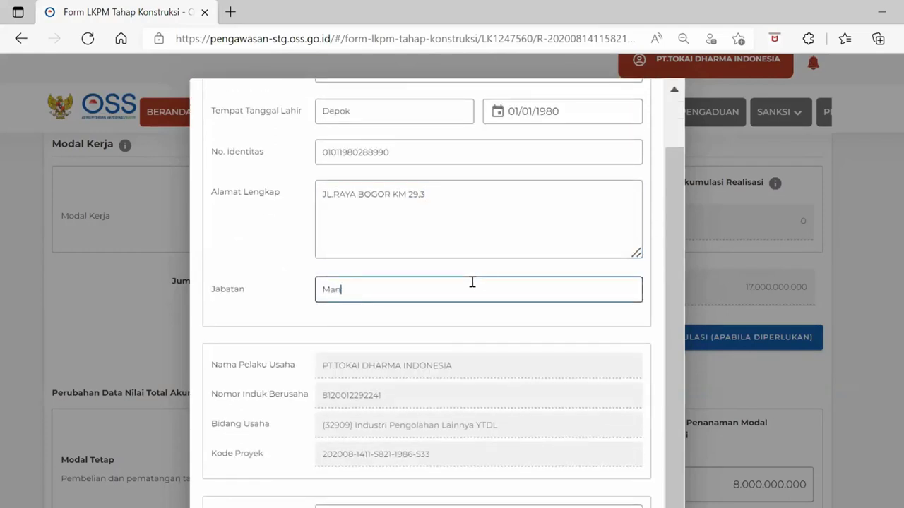
type("ager Legal")
key("ctrl+shift+Left")
type("HRD")
scroll(472, 281, "down", 1)
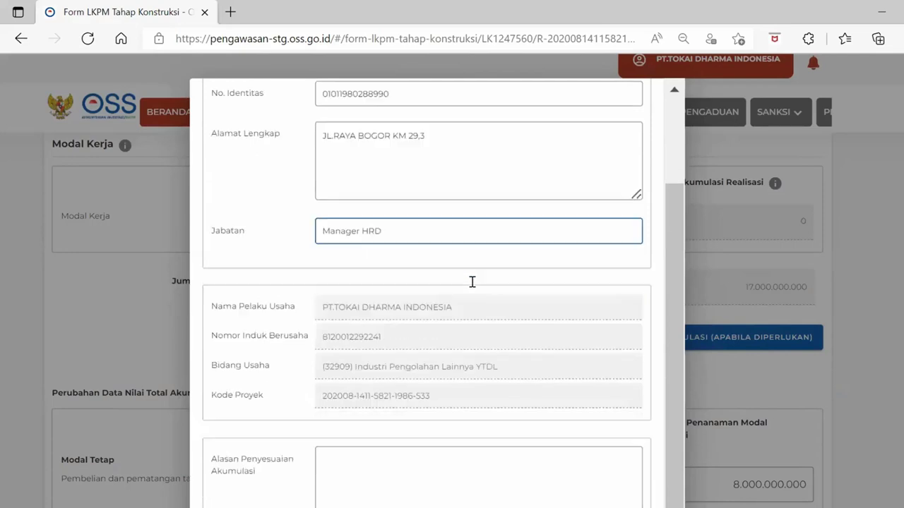
scroll(472, 282, "down", 2)
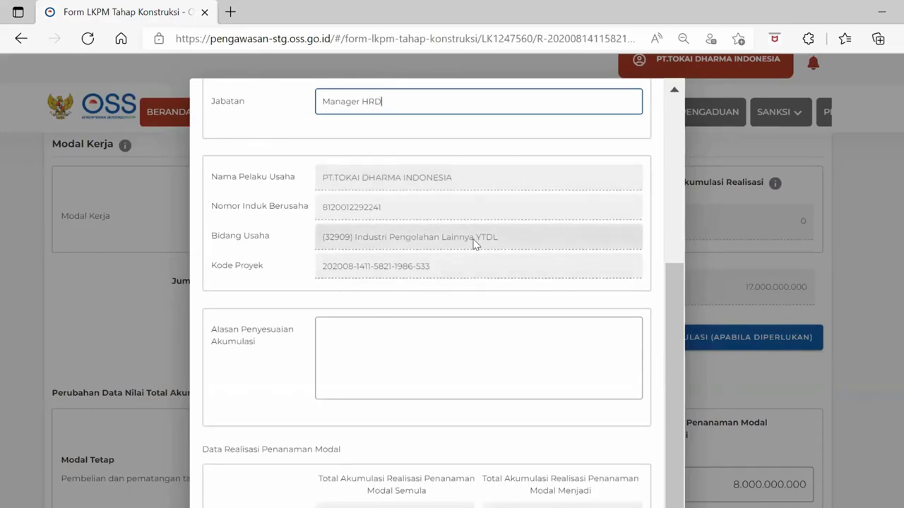
scroll(473, 243, "down", 1)
scroll(473, 239, "down", 1)
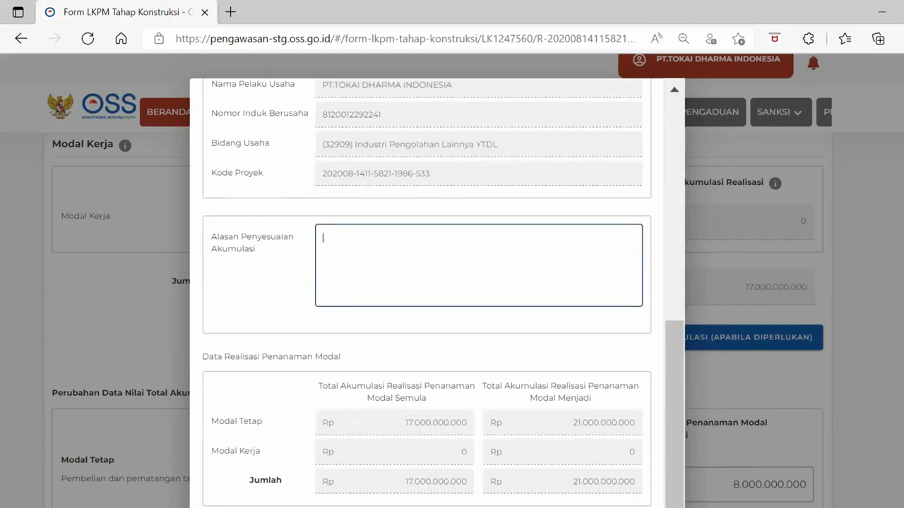
scroll(452, 283, "down", 2)
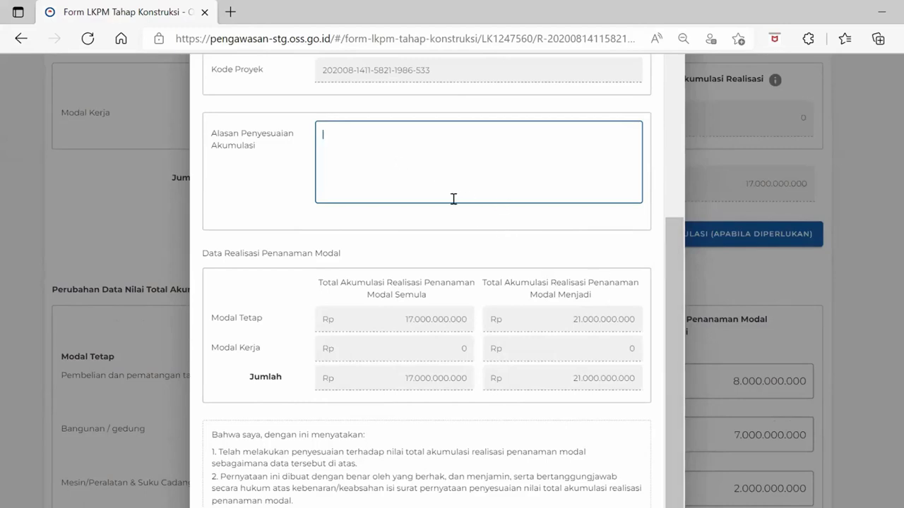
scroll(426, 283, "down", 3)
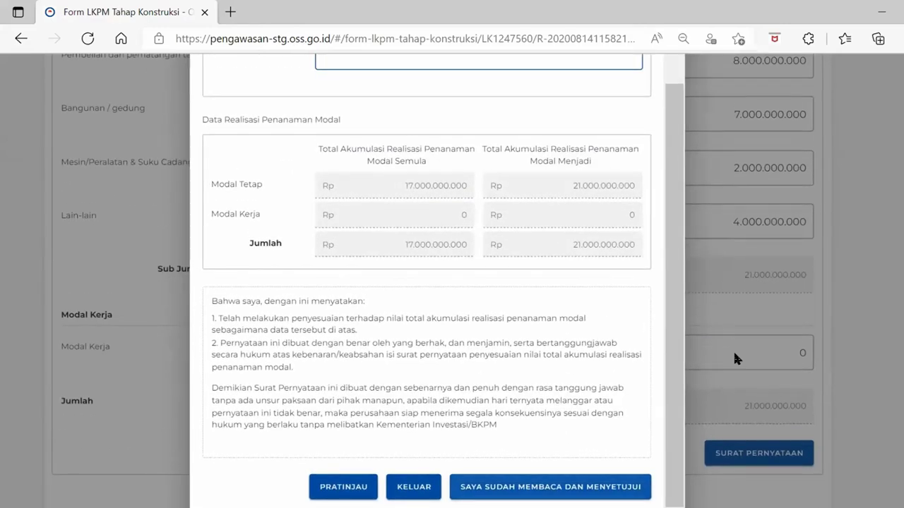
Agree to the statement and give the adjustment reason 'Penyesuain triwulan yang terlewatkan'
left_click(550, 487)
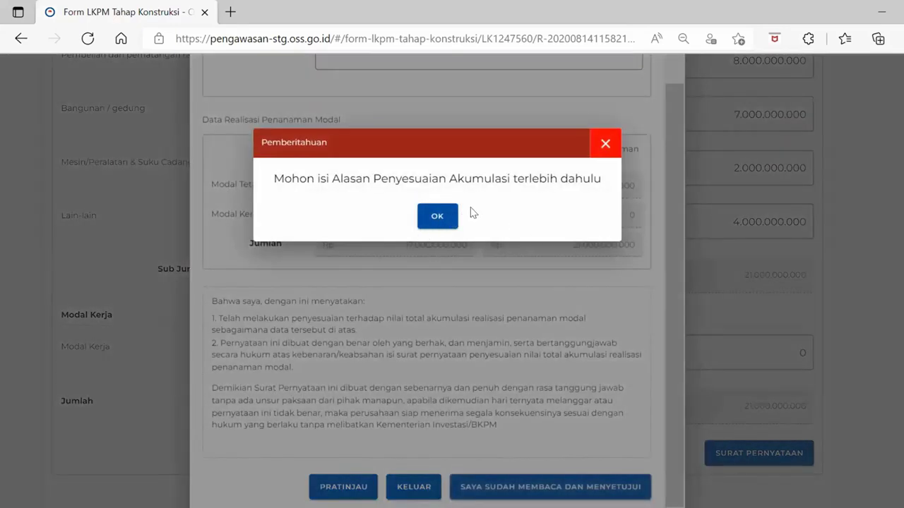
left_click(434, 216)
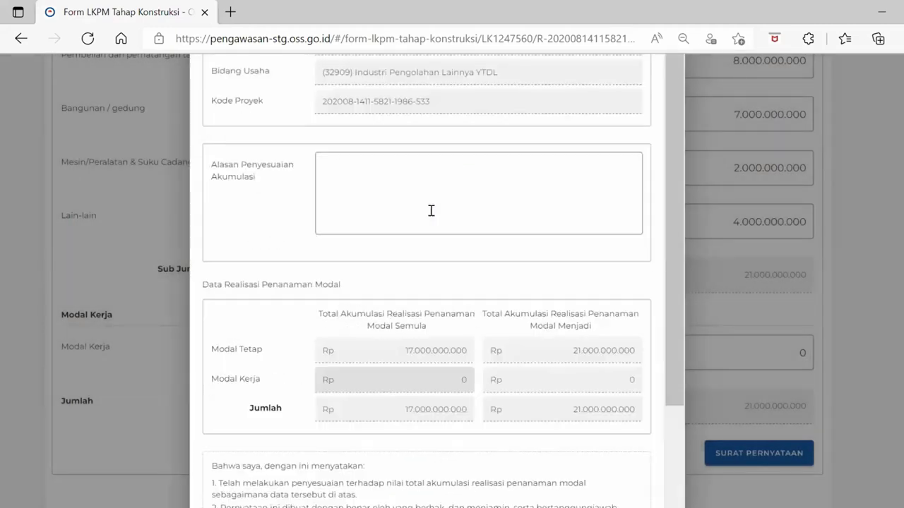
type("Penyes")
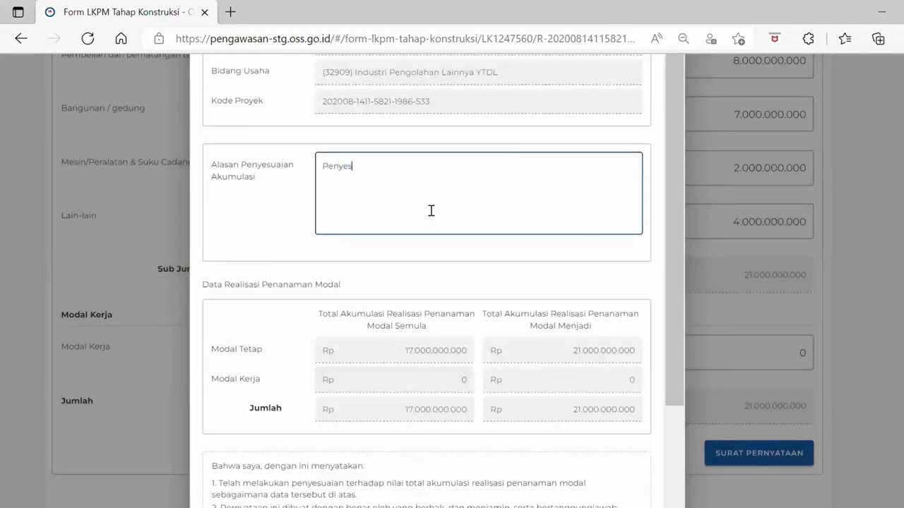
type("uain triwulan yang teri")
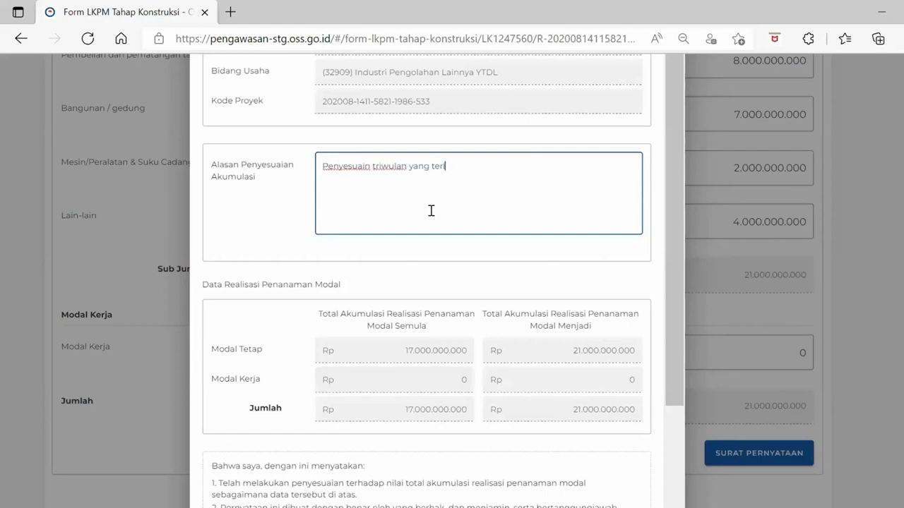
type("ewatkan")
scroll(430, 211, "down", 3)
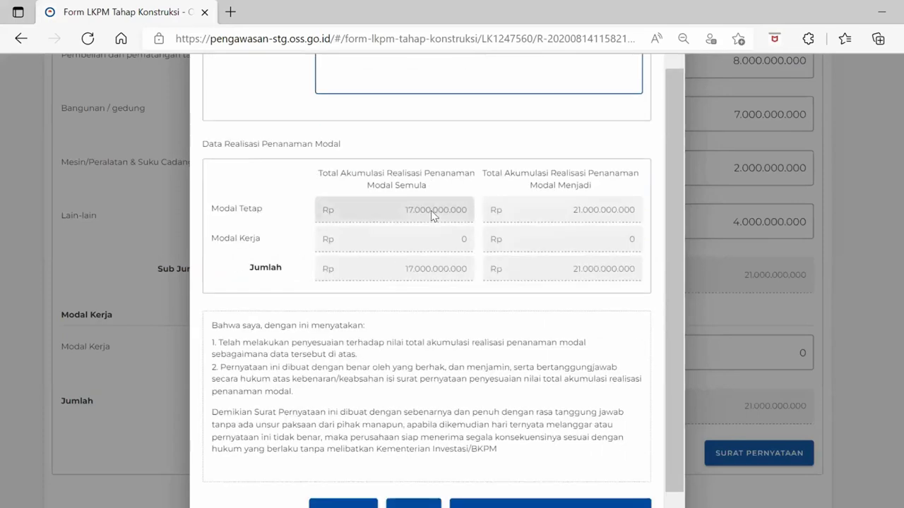
scroll(431, 211, "down", 1)
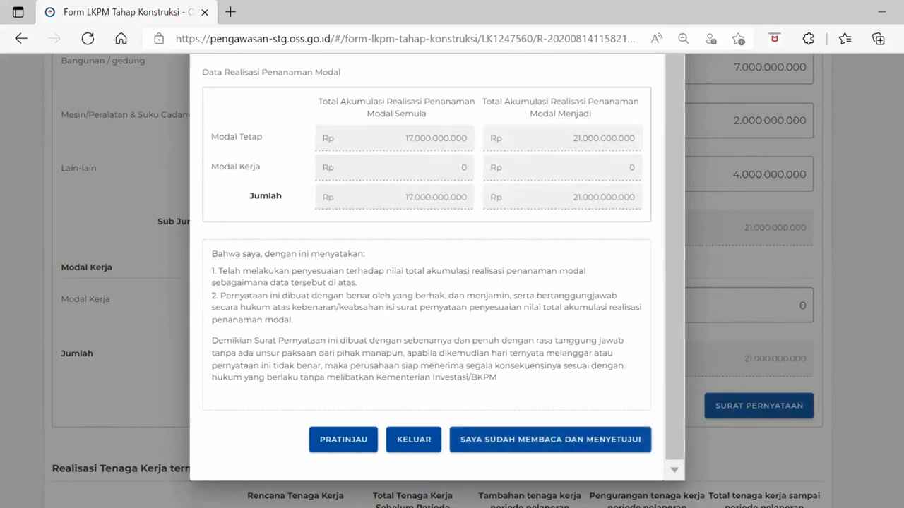
Save the agreed statement as a draft, reopen the accumulation statement and confirm the data is correct
left_click(778, 287)
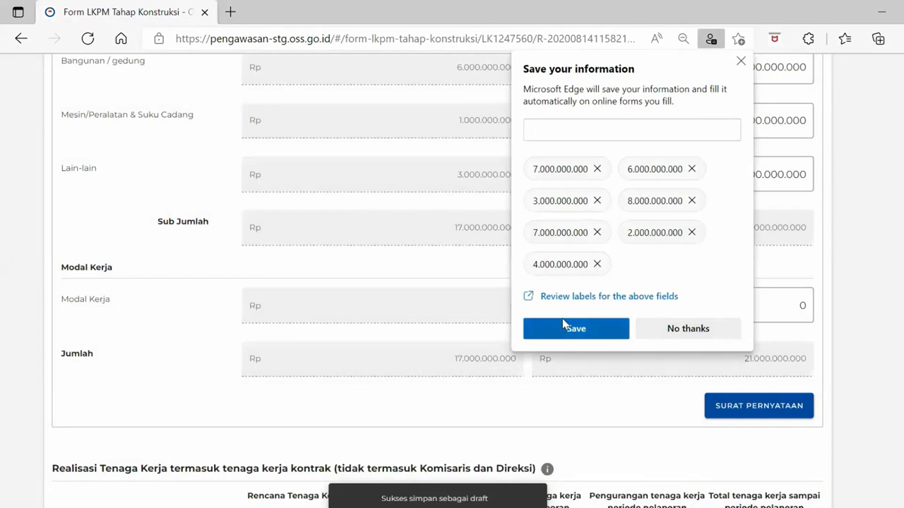
left_click(741, 64)
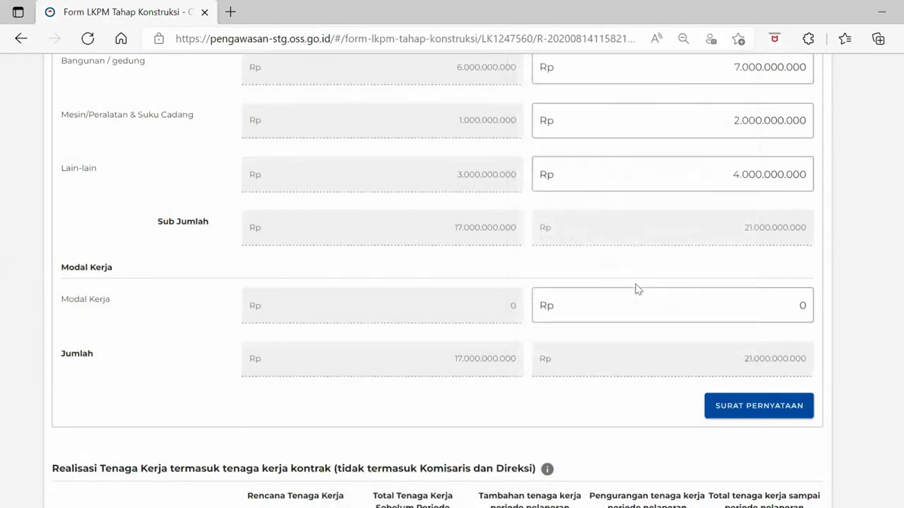
scroll(636, 290, "down", 1)
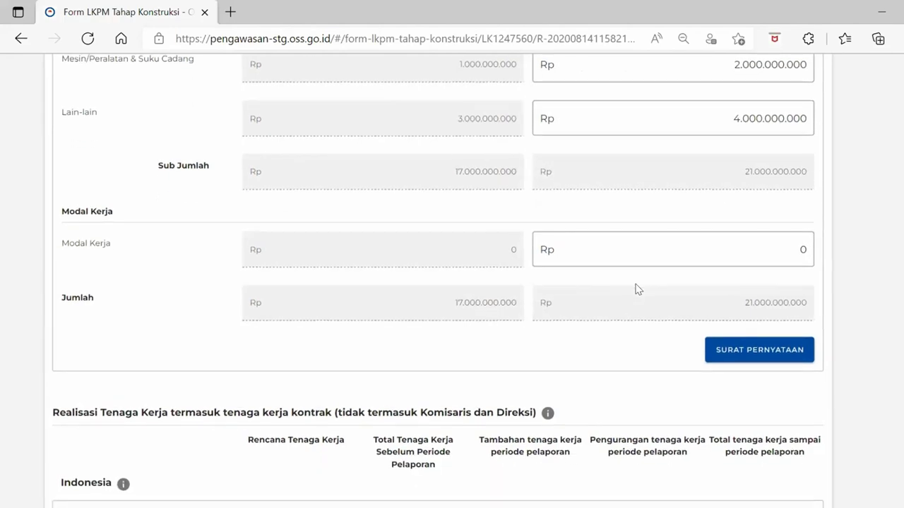
scroll(636, 290, "down", 1)
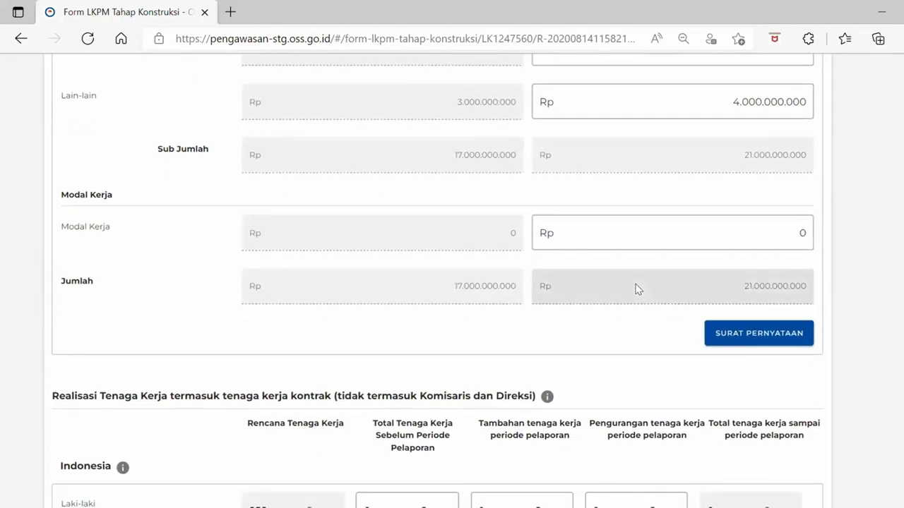
left_click(744, 333)
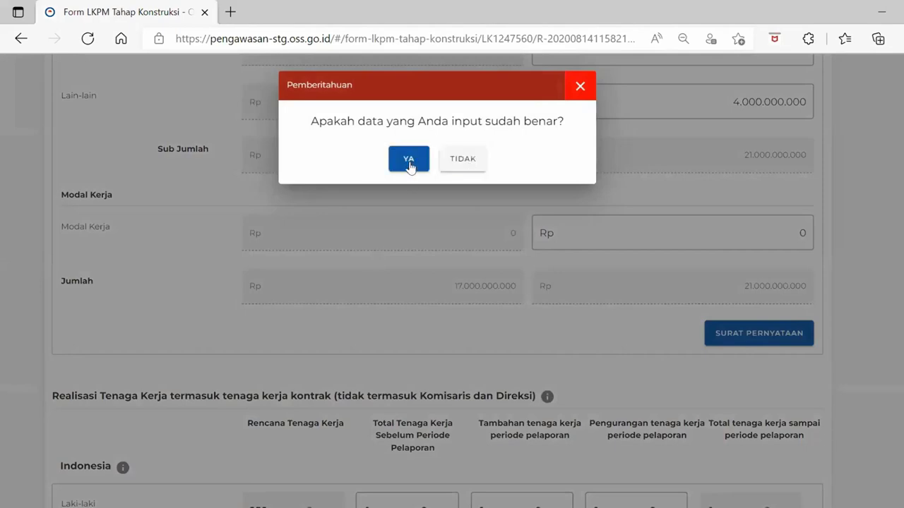
left_click(410, 164)
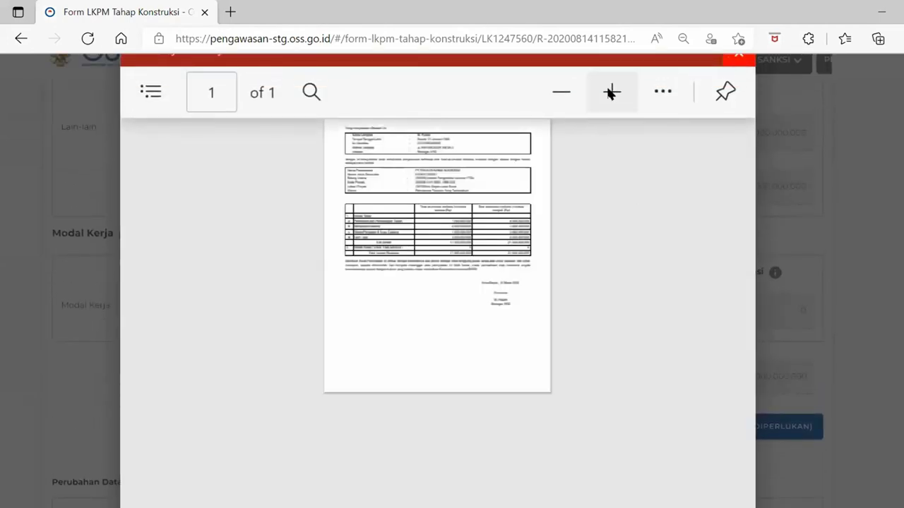
Zoom in on the statement letter to read realization rising from 17.000.000.000 to 21.000.000.000
left_click(612, 92)
left_click(612, 92)
left_click(605, 93)
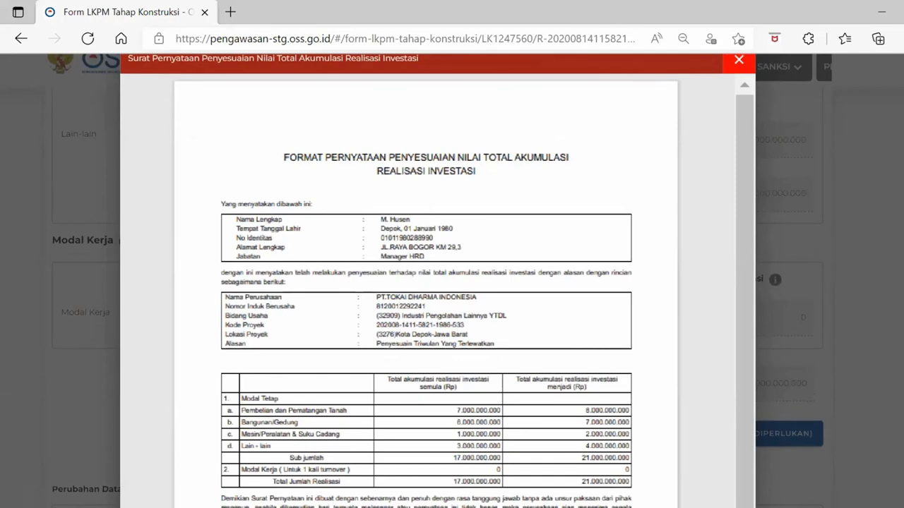
scroll(518, 243, "down", 5)
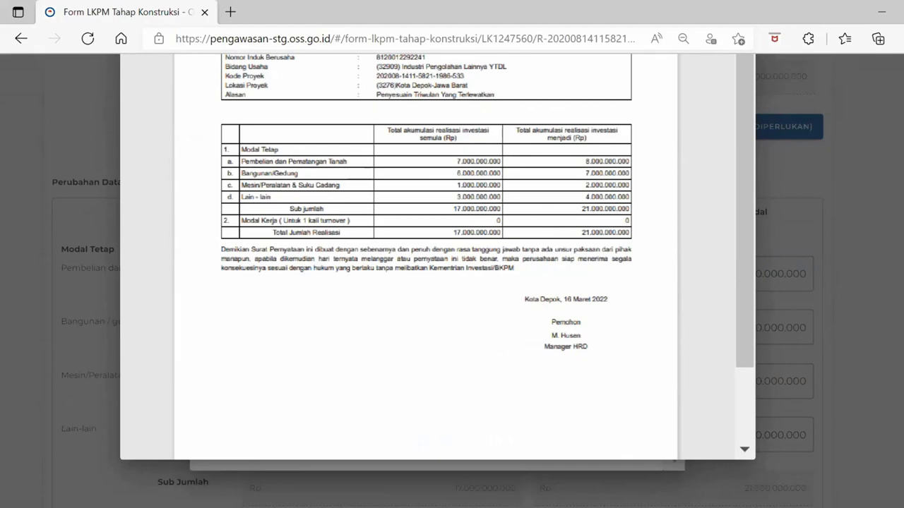
Close the statement letter preview and return to the construction-stage form
scroll(706, 283, "up", 10)
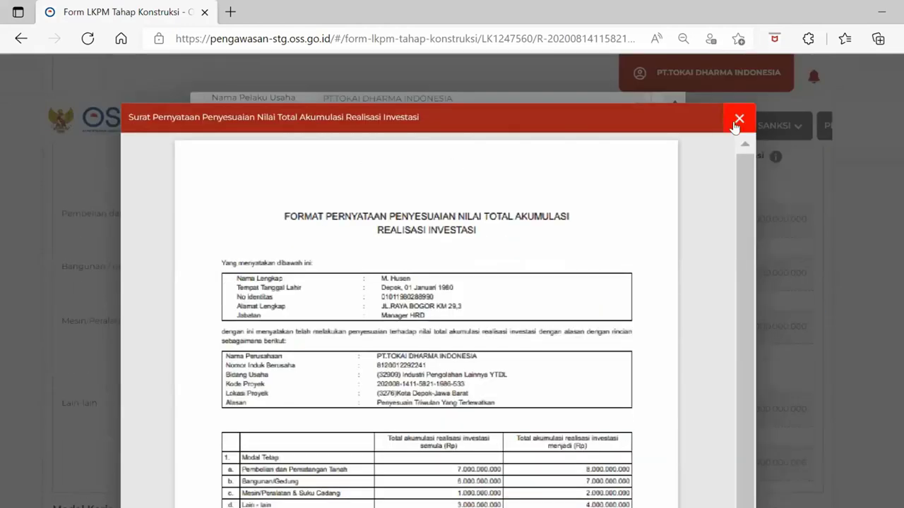
left_click(739, 125)
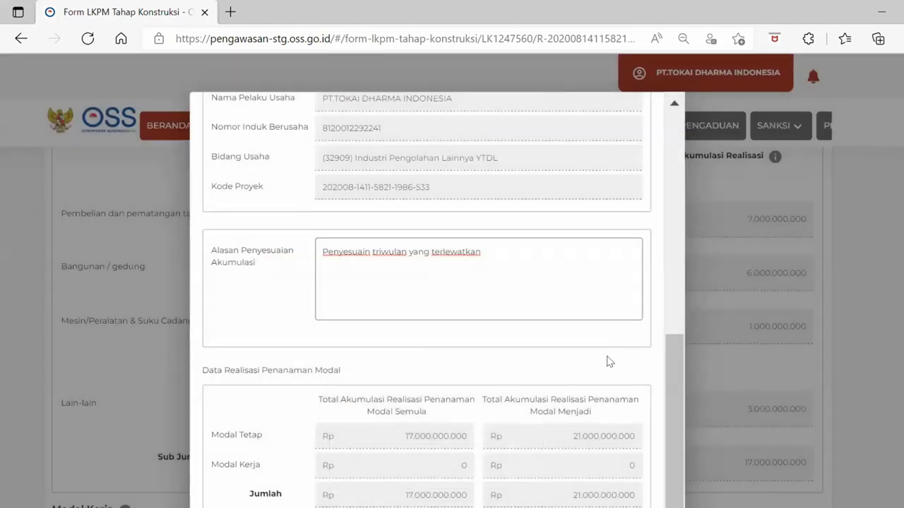
scroll(607, 361, "down", 4)
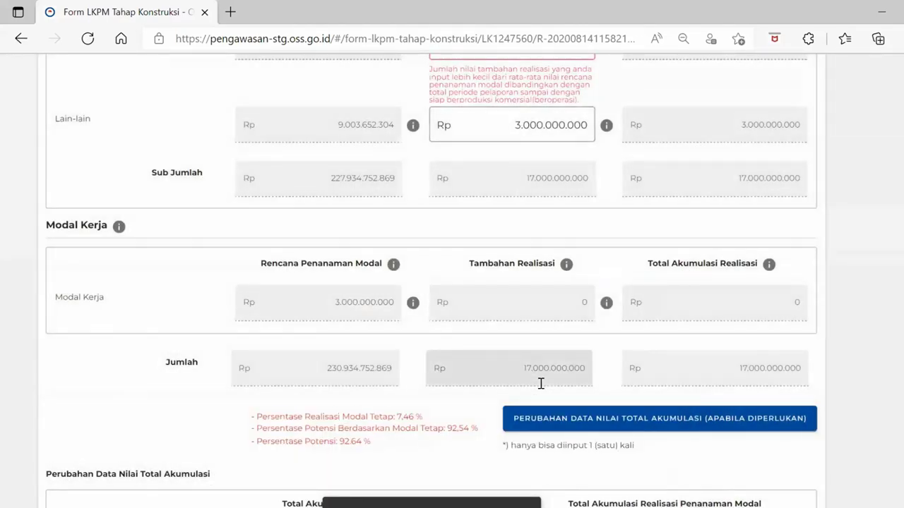
Scroll down to Realisasi Tenaga Kerja, showing the planned Indonesian workforce of 455
scroll(541, 384, "down", 5)
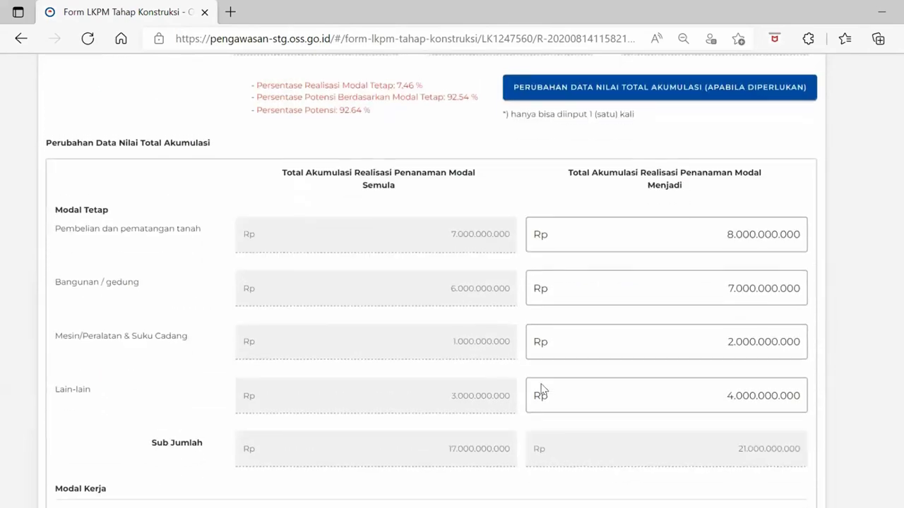
scroll(541, 389, "down", 7)
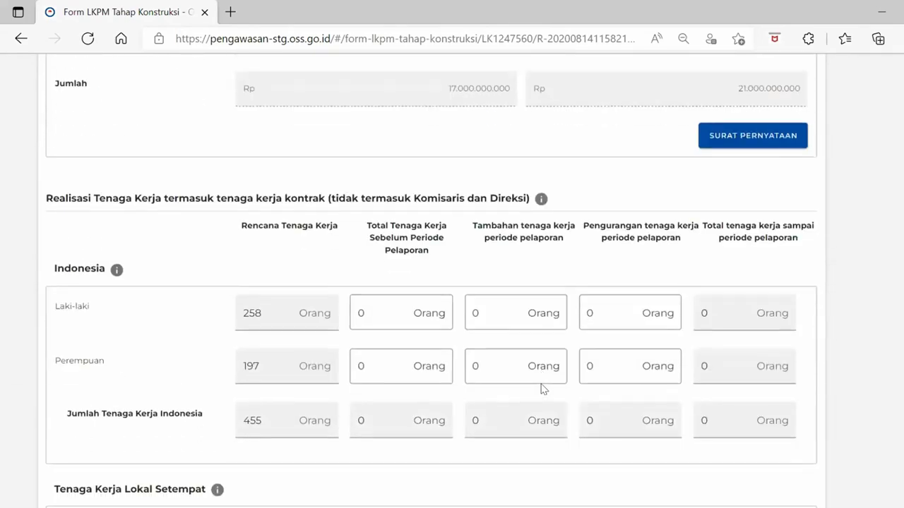
scroll(541, 389, "down", 1)
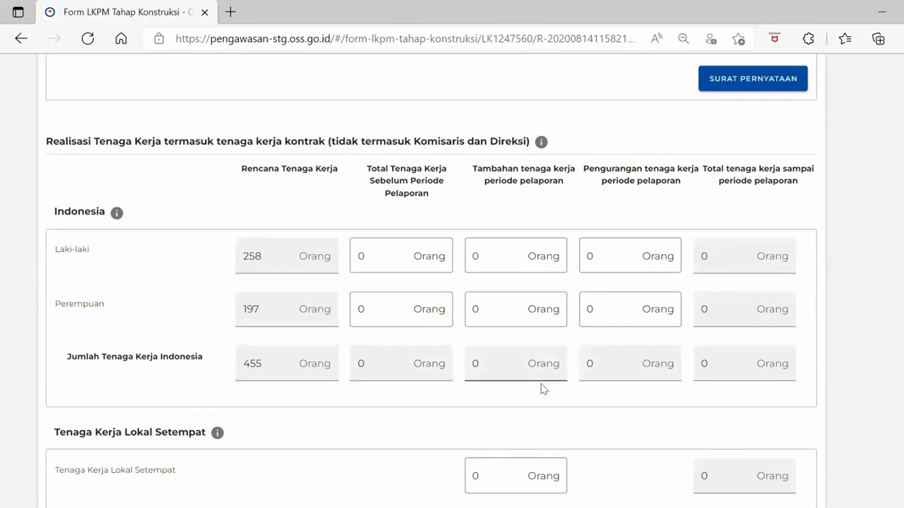
scroll(541, 389, "down", 1)
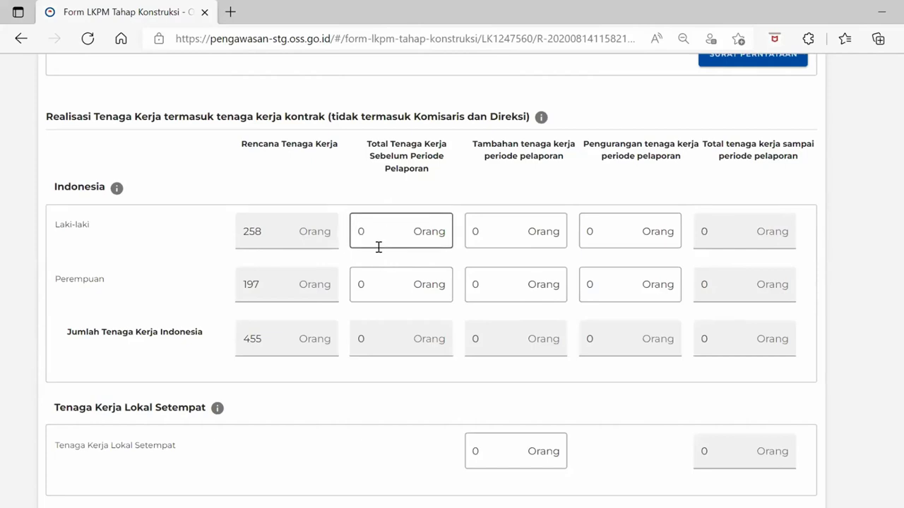
left_click(374, 284)
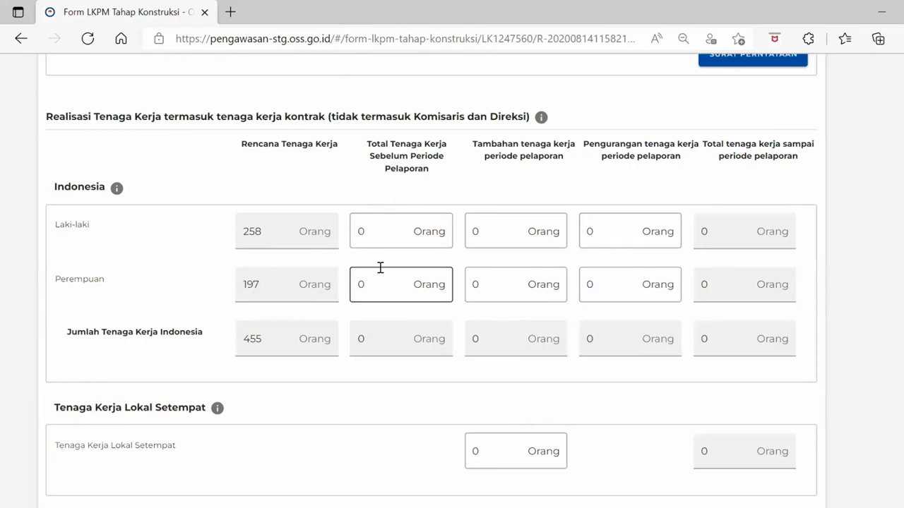
left_click(414, 228)
left_click(385, 288)
left_click(389, 233)
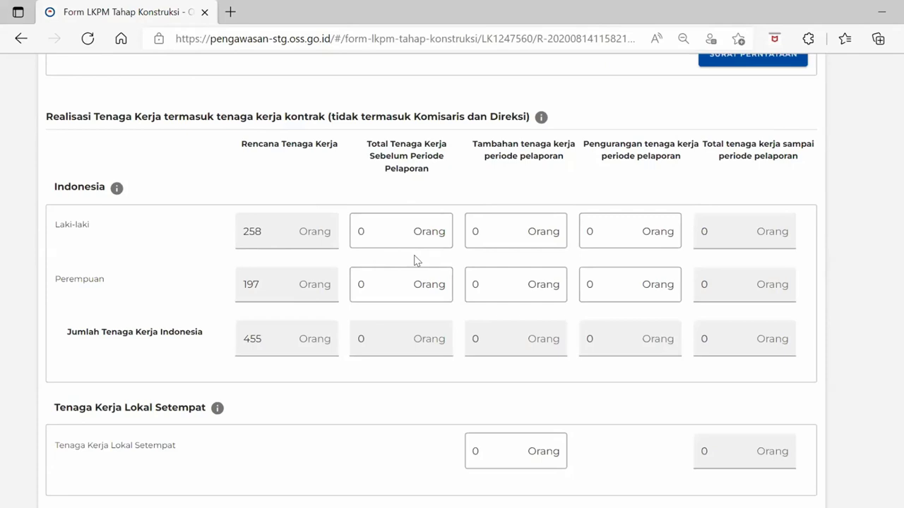
Enter 150 prior, 10 added and 4 reduced in the Laki-laki row
left_click(407, 227)
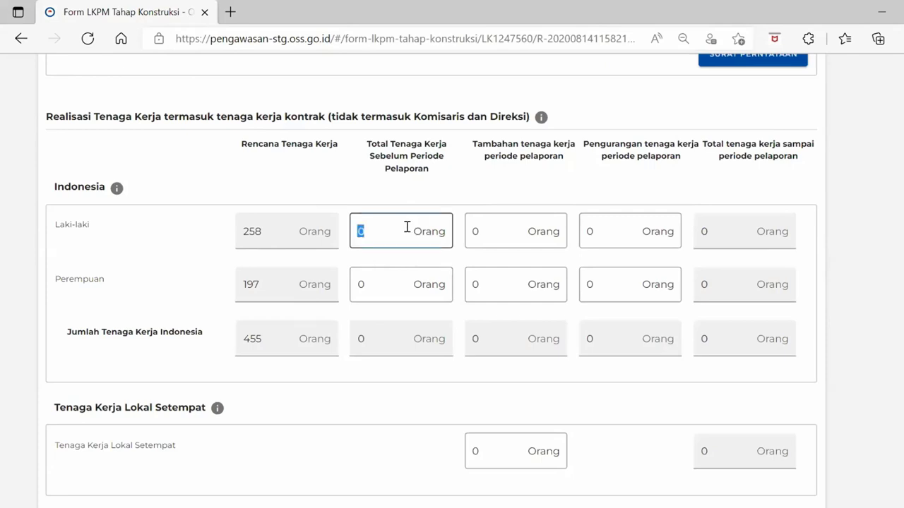
type("150")
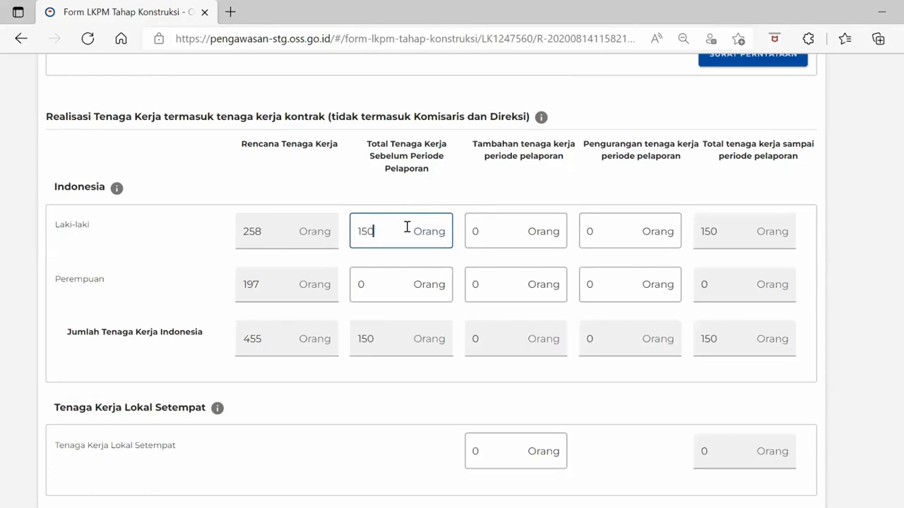
left_click(496, 222)
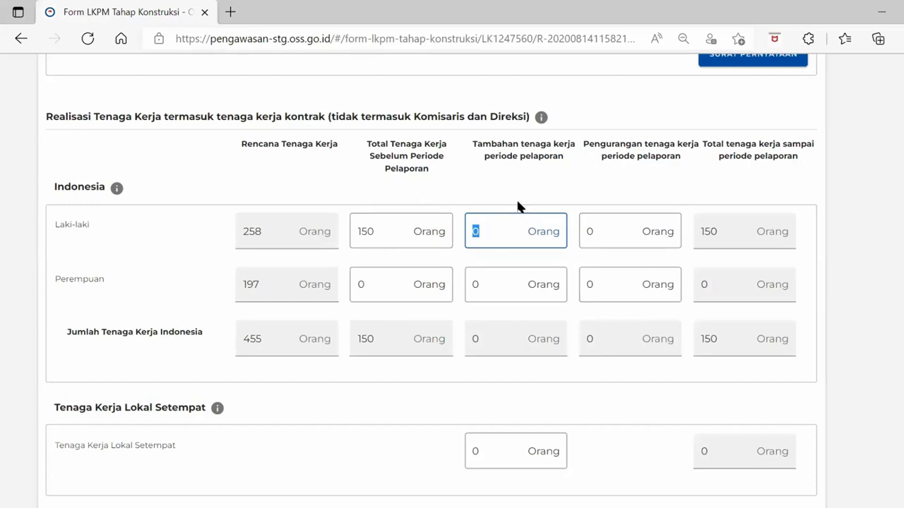
type("10")
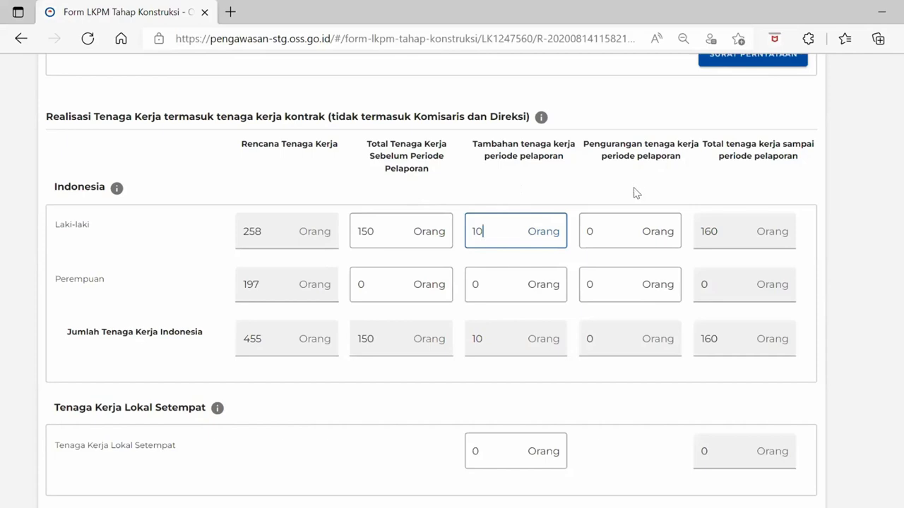
left_click(607, 237)
double_click(607, 237)
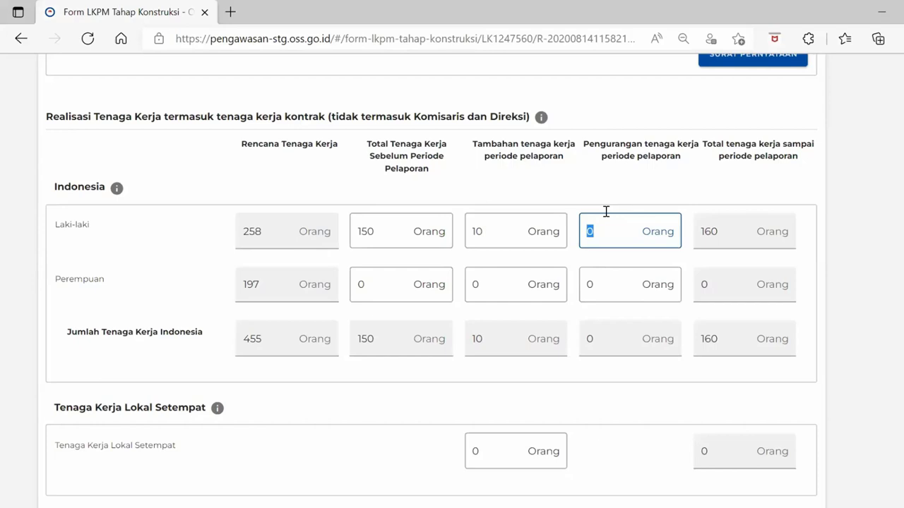
type("4")
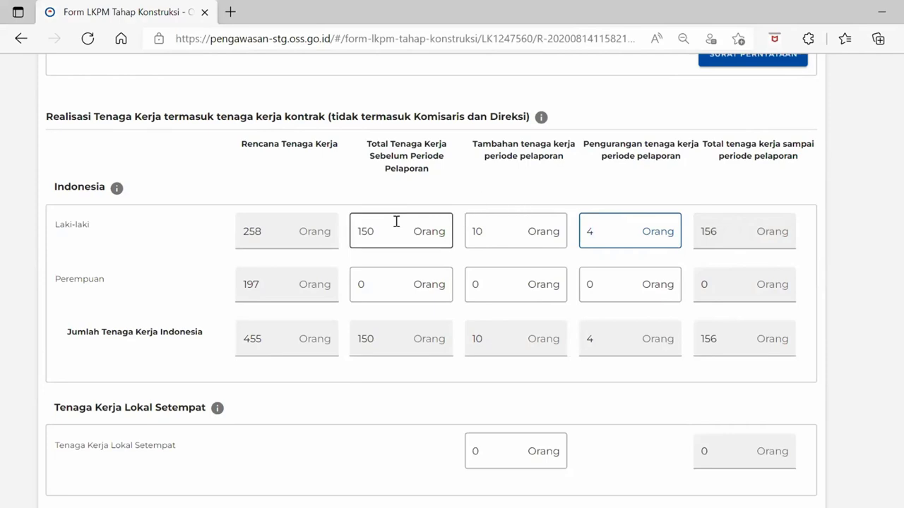
Fill the Perempuan row with 120 prior, 8 added and 2 reduced workers
scroll(375, 246, "down", 1)
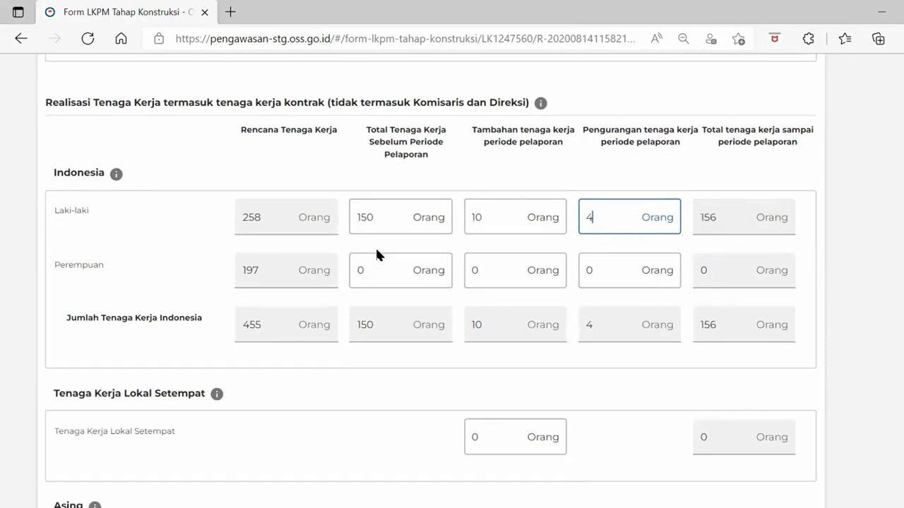
double_click(376, 249)
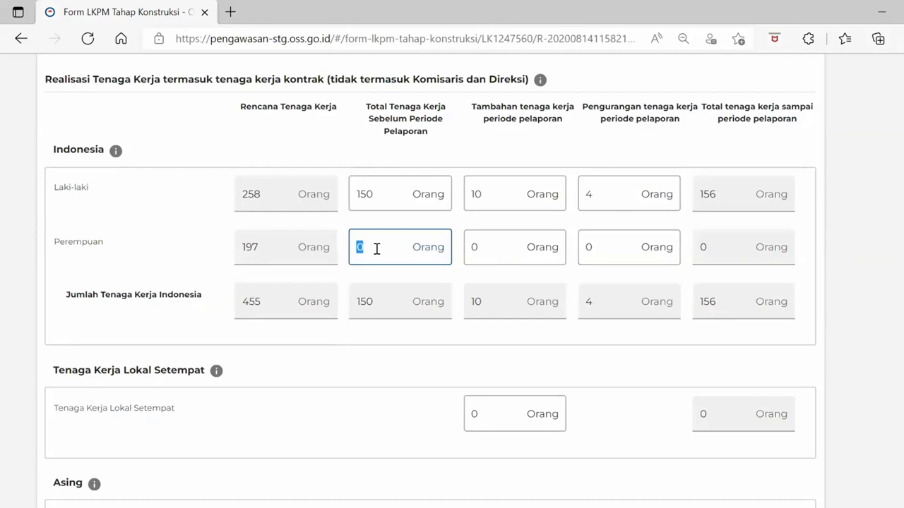
type("120")
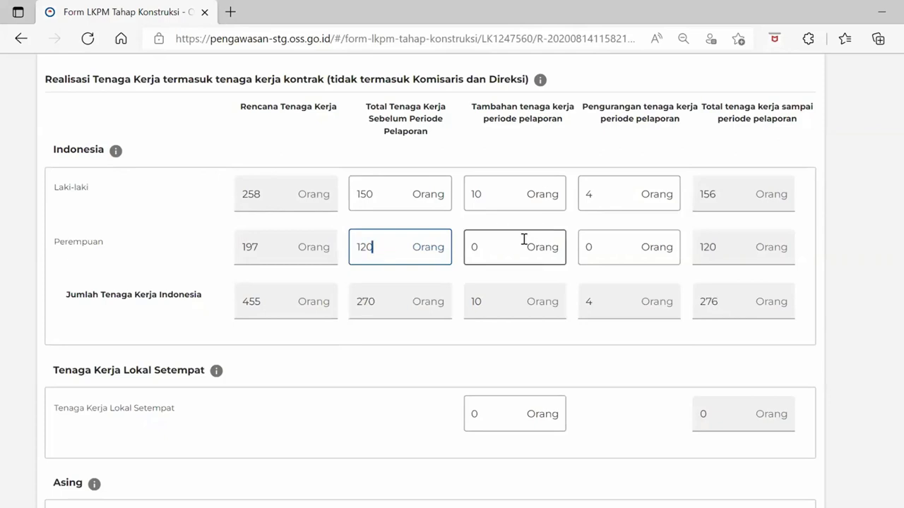
left_click_drag(515, 240, 466, 256)
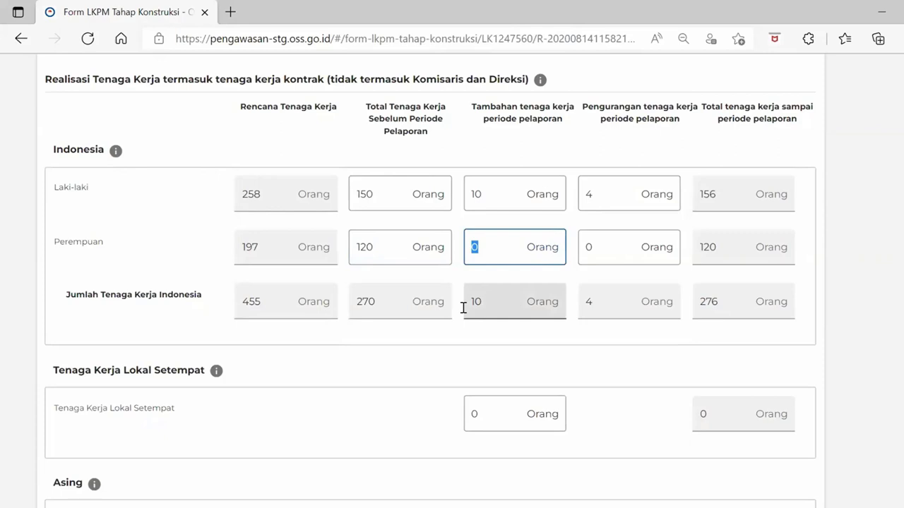
type("8")
left_click_drag(597, 251, 565, 252)
left_click(565, 252)
left_click(606, 249)
double_click(606, 249)
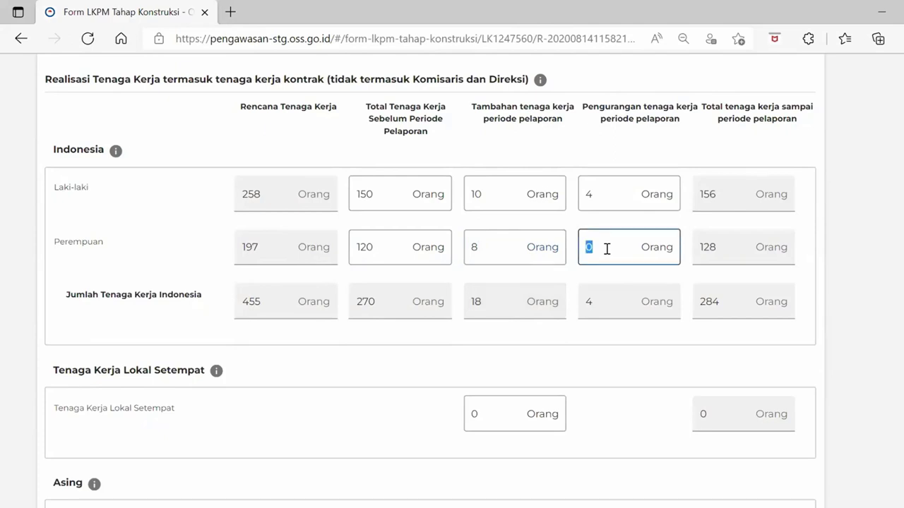
type("2")
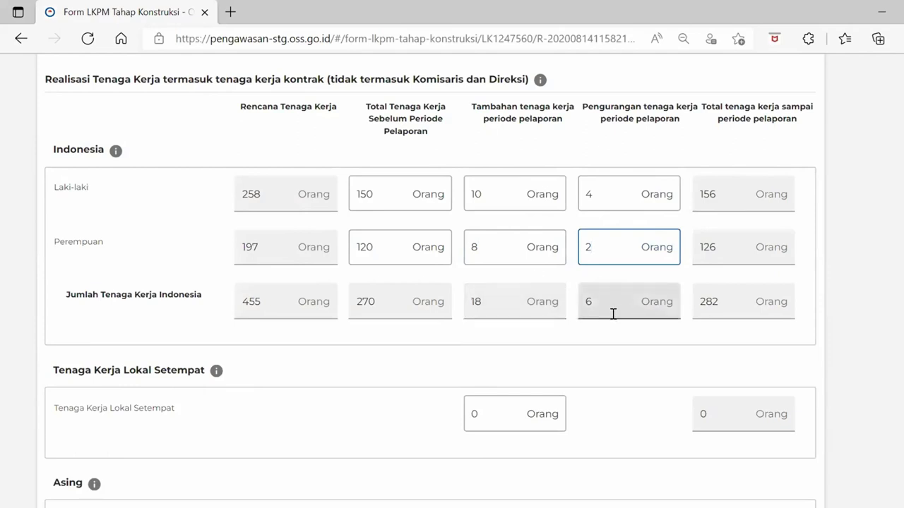
Replace the Tenaga Kerja Lokal Setempat value 0 with 10
scroll(614, 313, "down", 1)
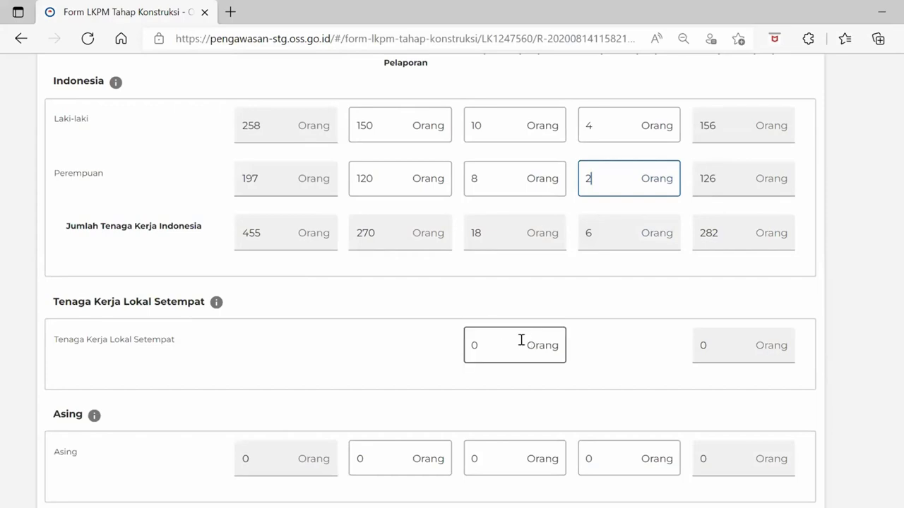
left_click_drag(517, 340, 434, 344)
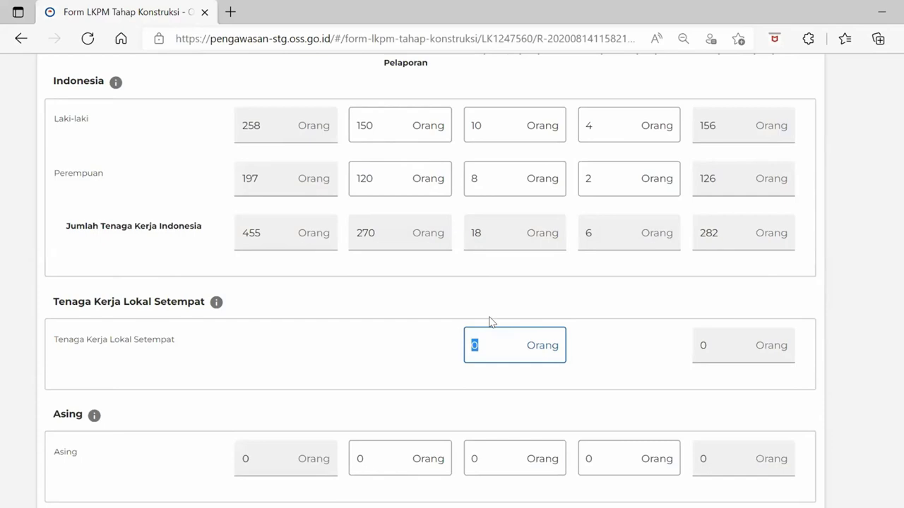
type("10")
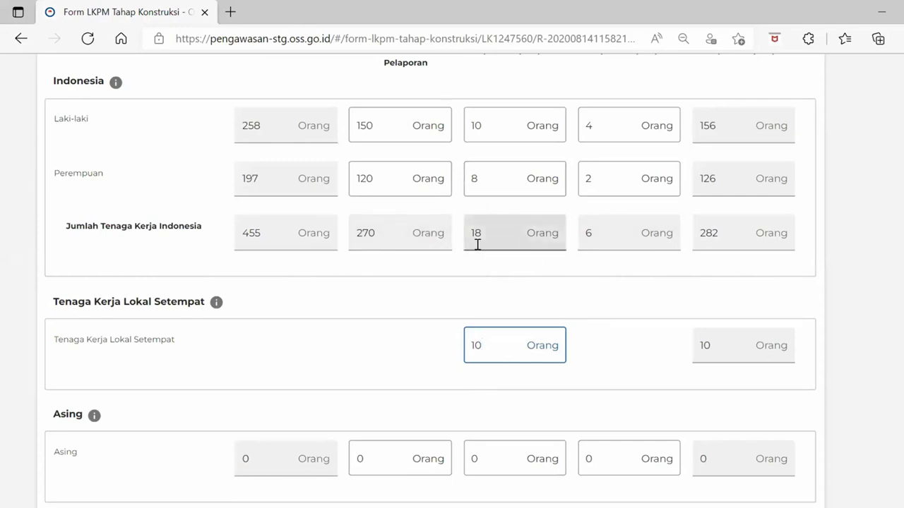
Enter 5 prior, 2 added and 1 reduced foreign workers in the Asing row
scroll(478, 245, "down", 1)
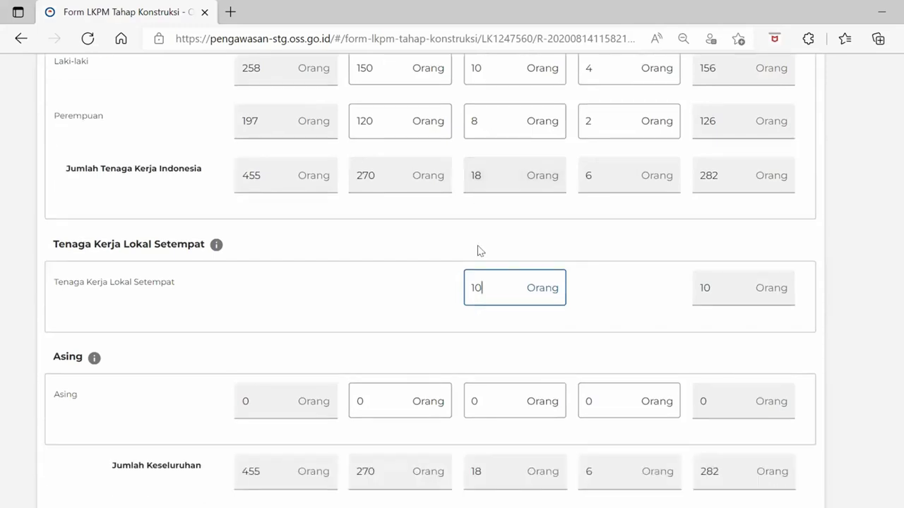
scroll(478, 249, "down", 1)
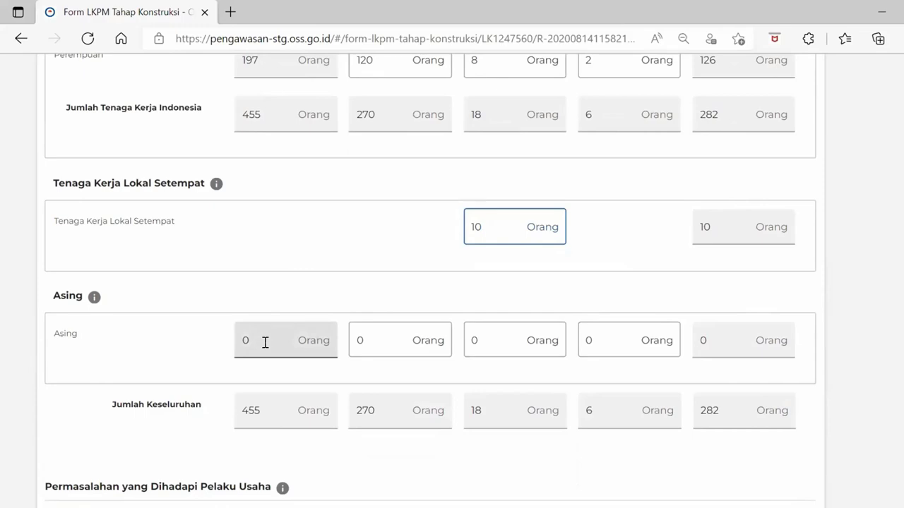
scroll(265, 342, "up", 1)
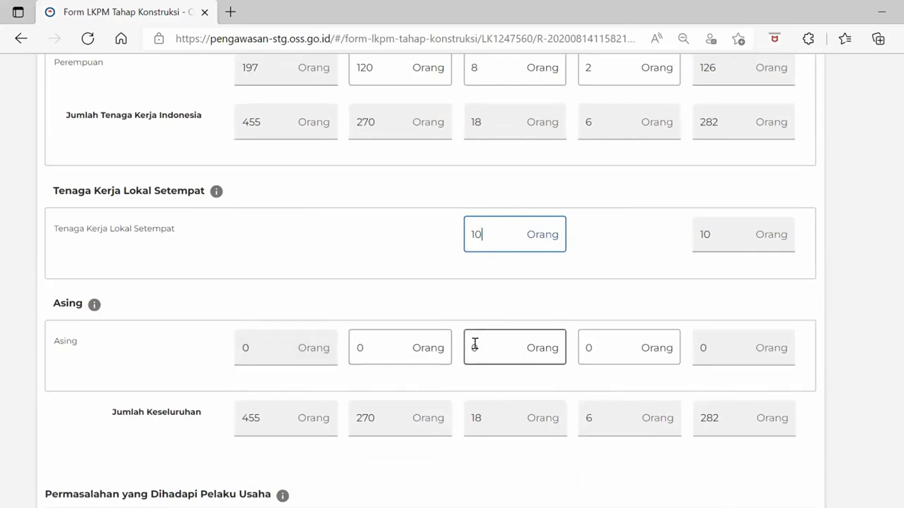
left_click(400, 350)
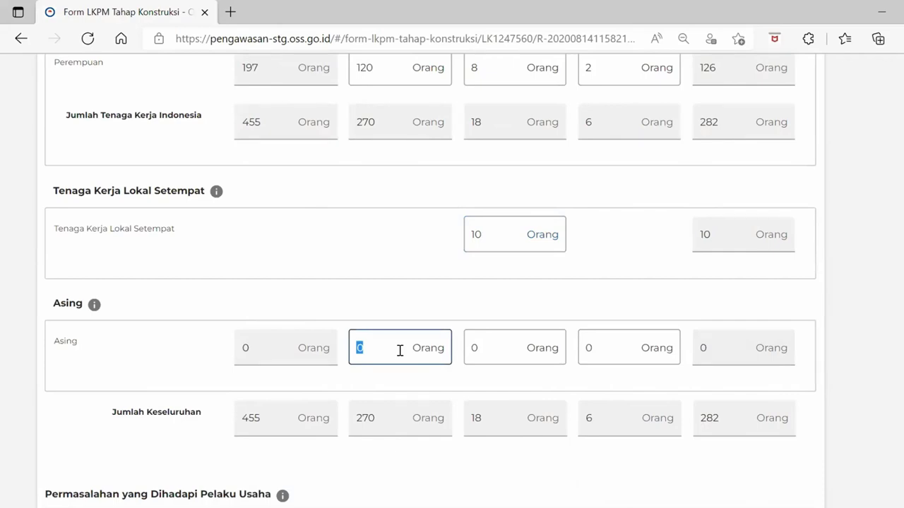
type("5")
left_click(482, 346)
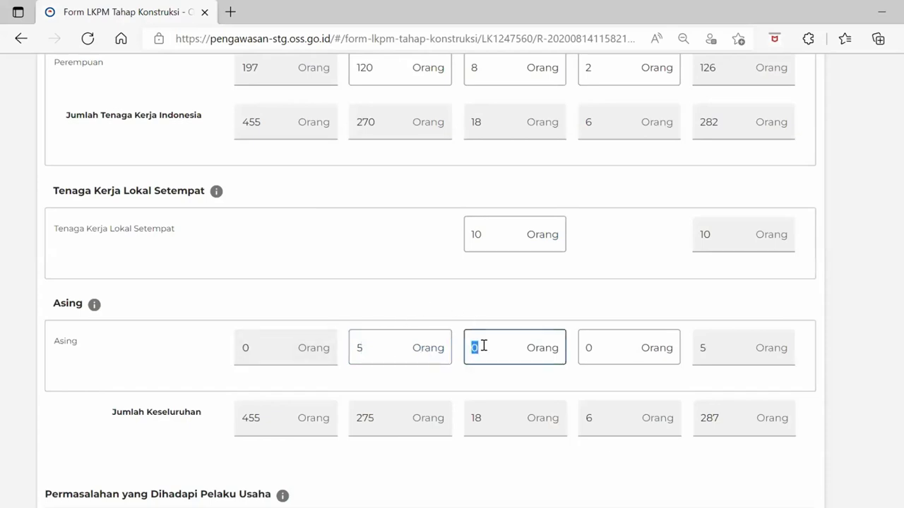
type("2")
left_click(589, 346)
type("1")
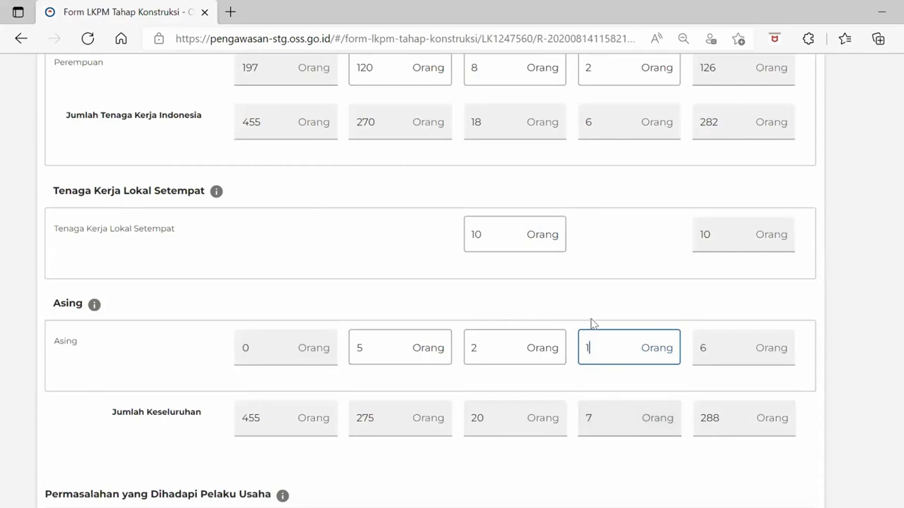
scroll(584, 341, "down", 2)
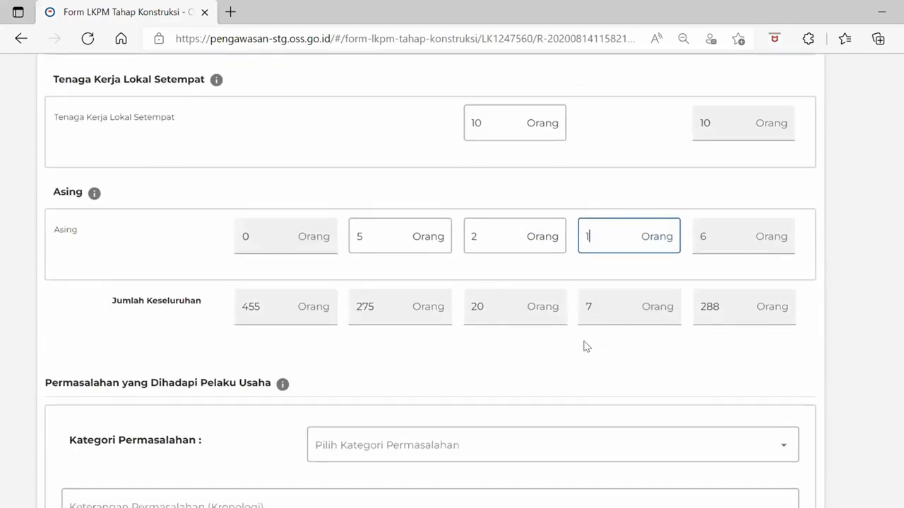
scroll(583, 346, "down", 2)
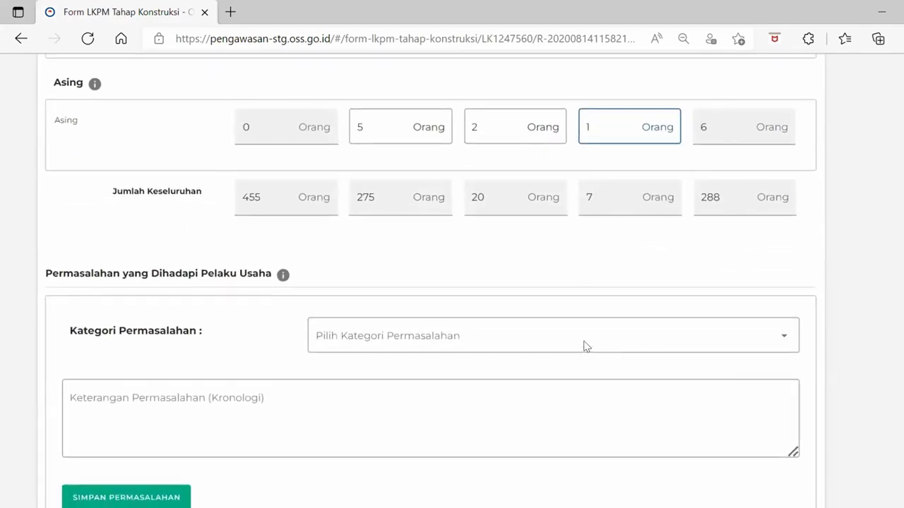
Confirm that the entered workforce figures are correct
left_click(583, 346)
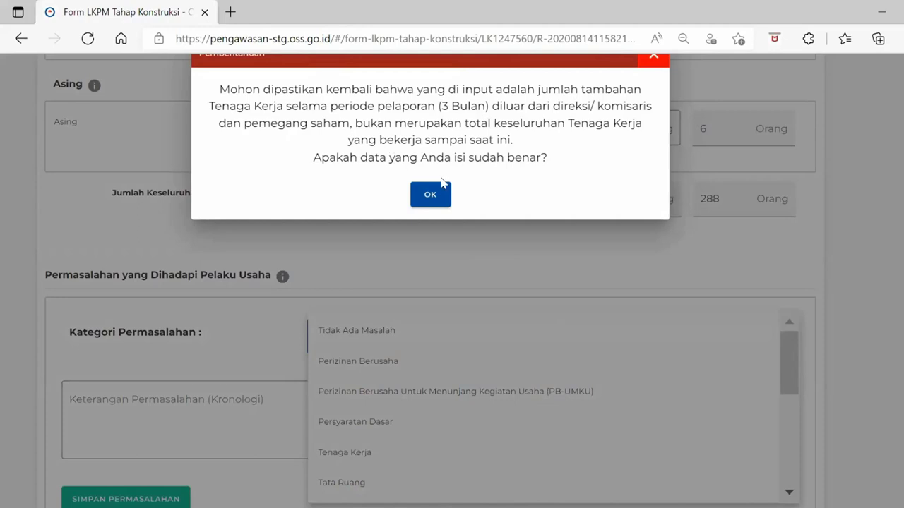
left_click(432, 194)
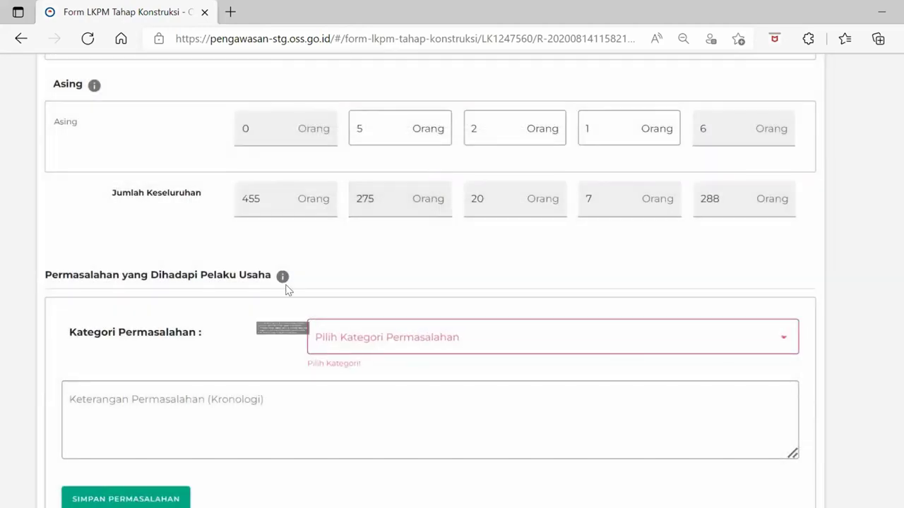
scroll(321, 331, "down", 1)
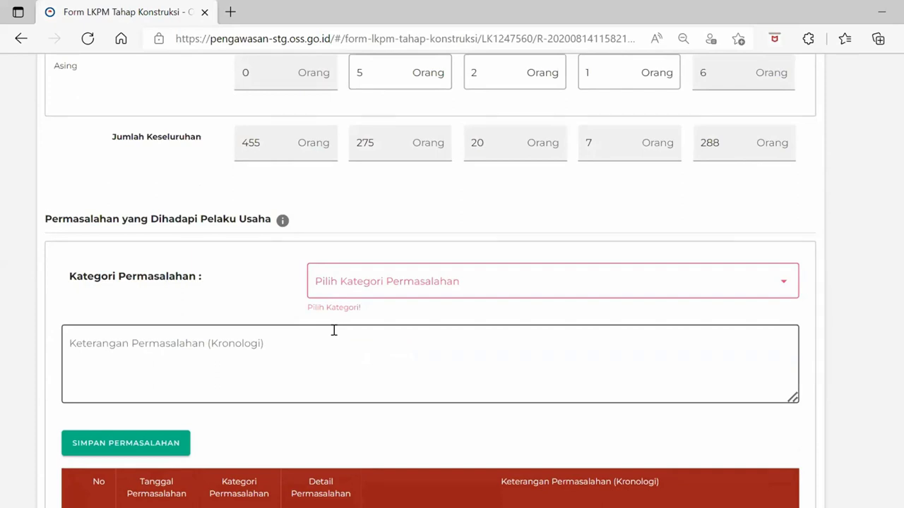
scroll(334, 330, "down", 1)
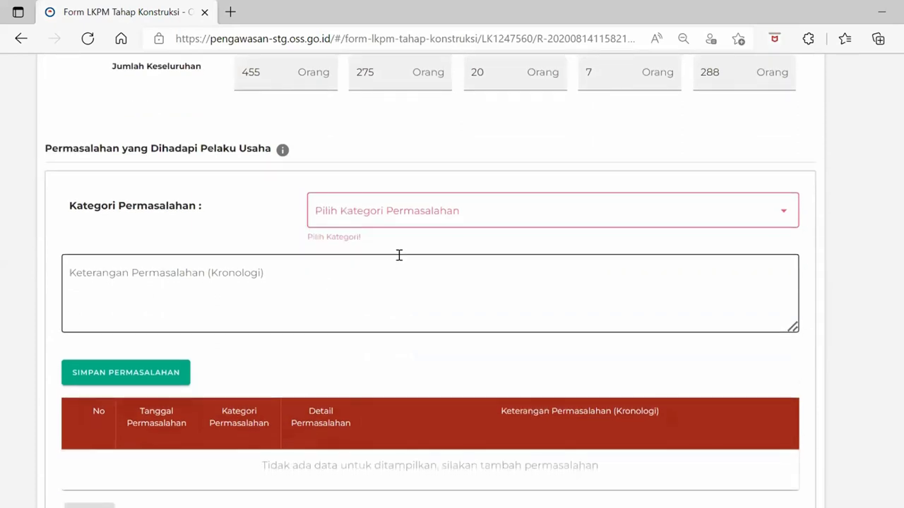
After trying Perizinan Berusaha and Persyaratan Dasar, set Kategori Permasalahan to Tidak Ada Masalah
left_click(442, 224)
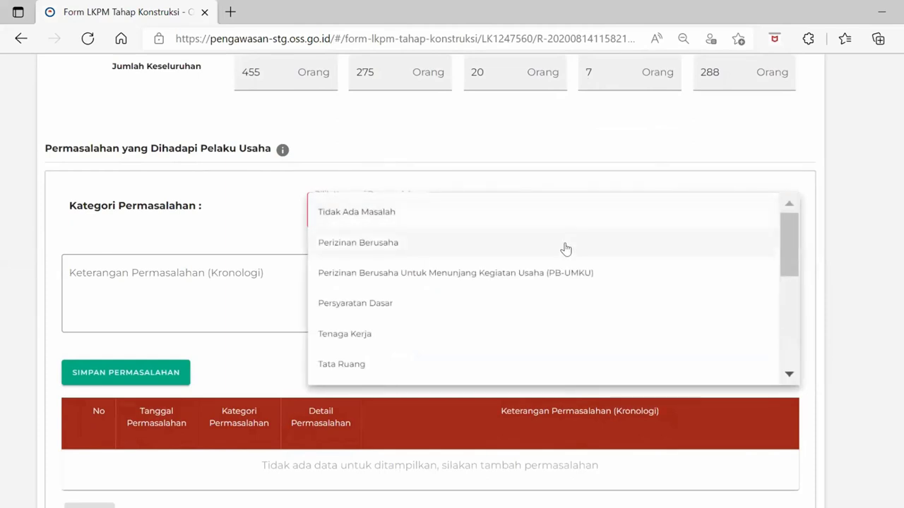
scroll(535, 292, "down", 1)
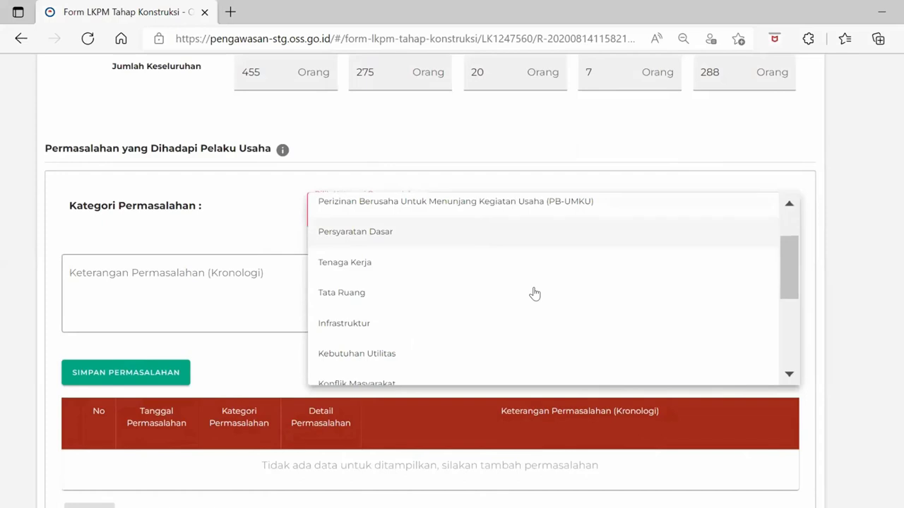
scroll(535, 292, "up", 1)
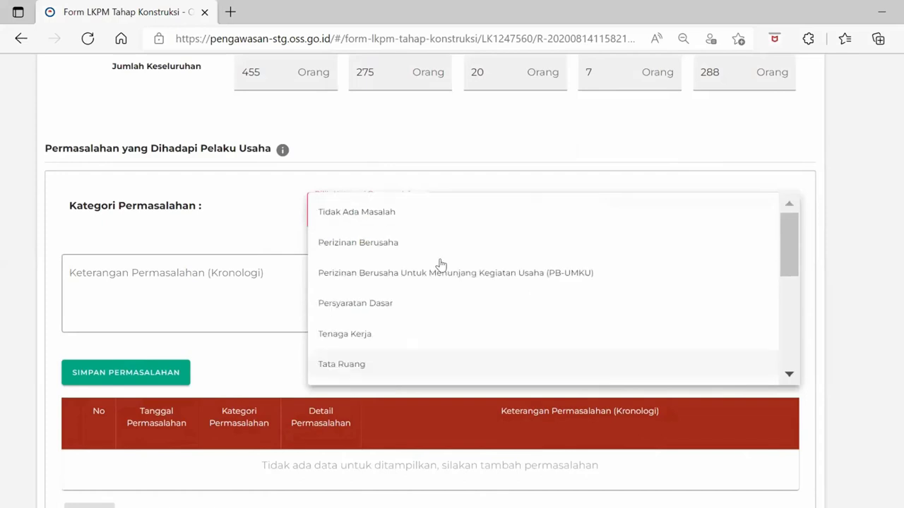
left_click(382, 252)
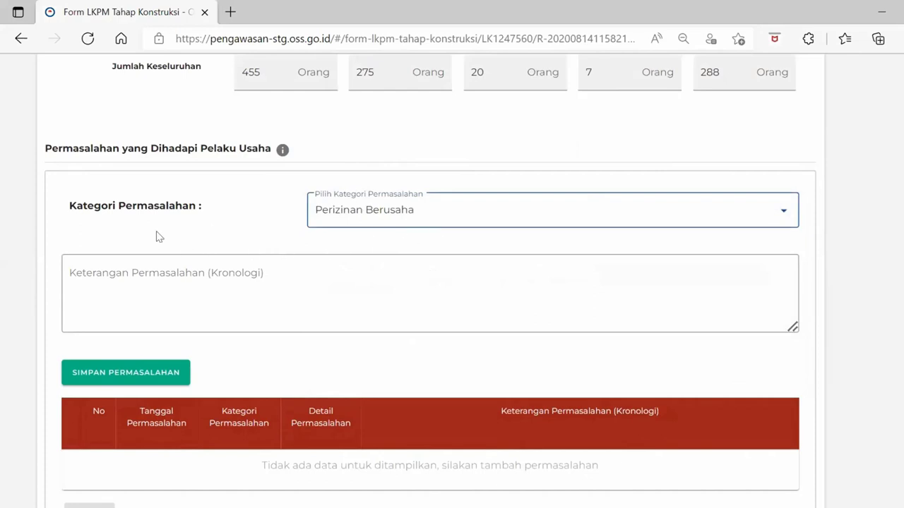
left_click(366, 221)
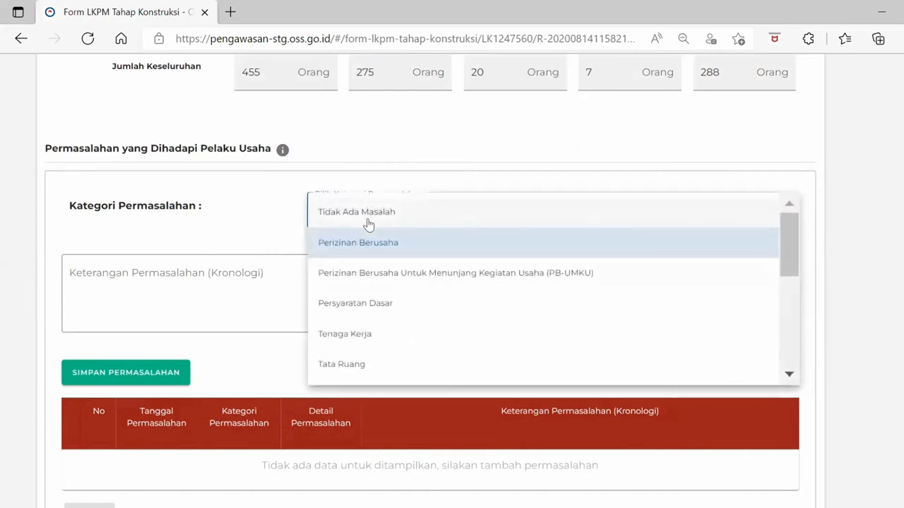
left_click(398, 305)
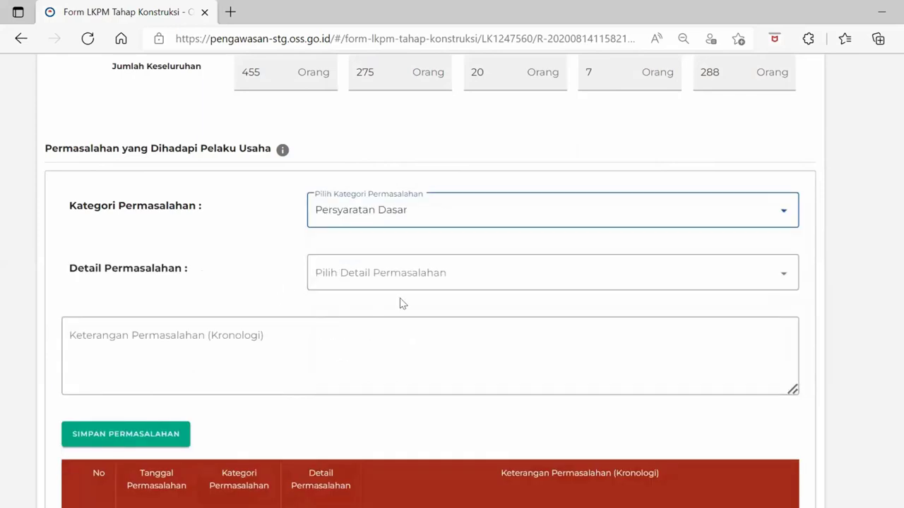
left_click(363, 283)
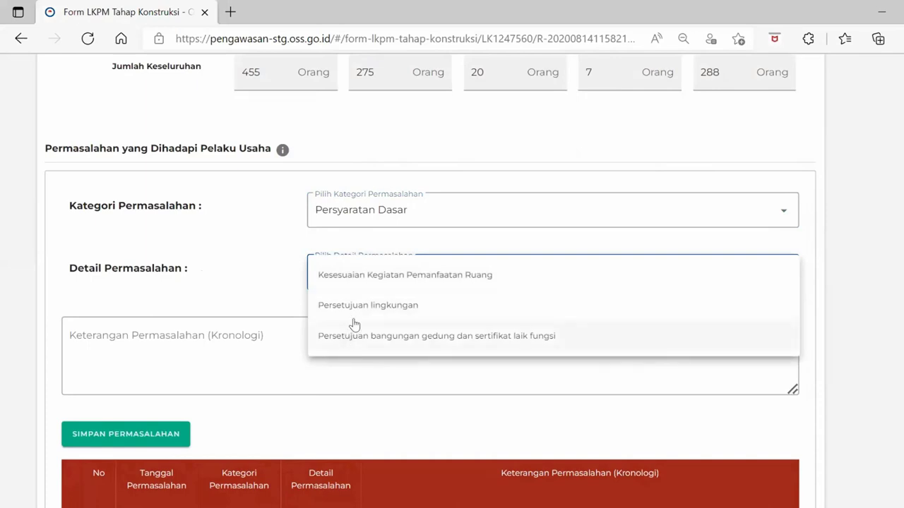
left_click(279, 289)
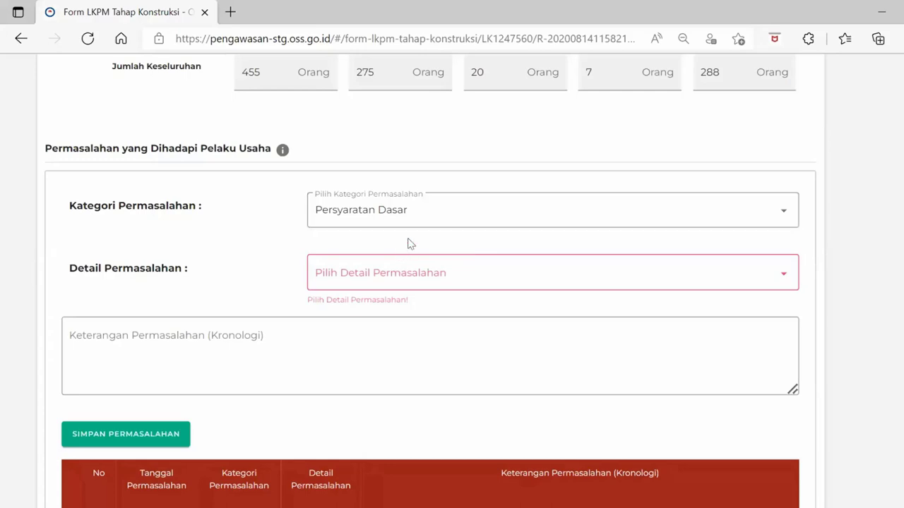
left_click(426, 221)
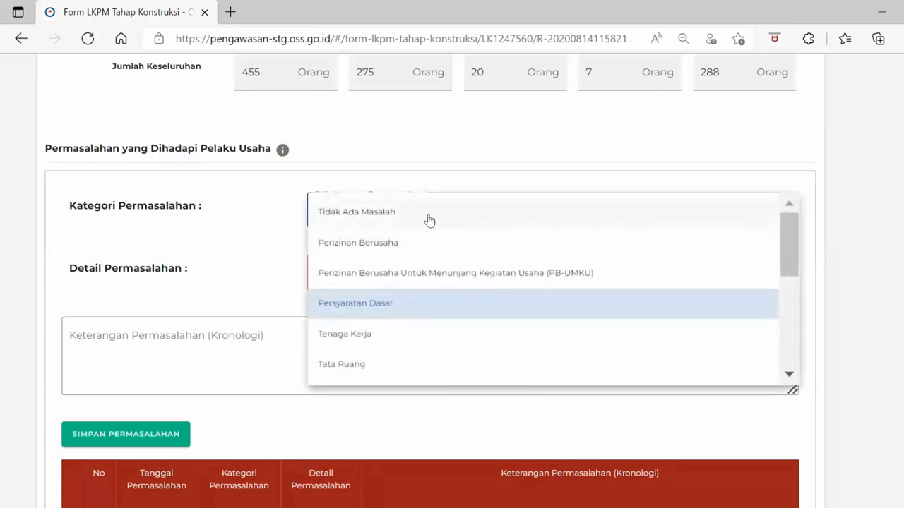
left_click(427, 220)
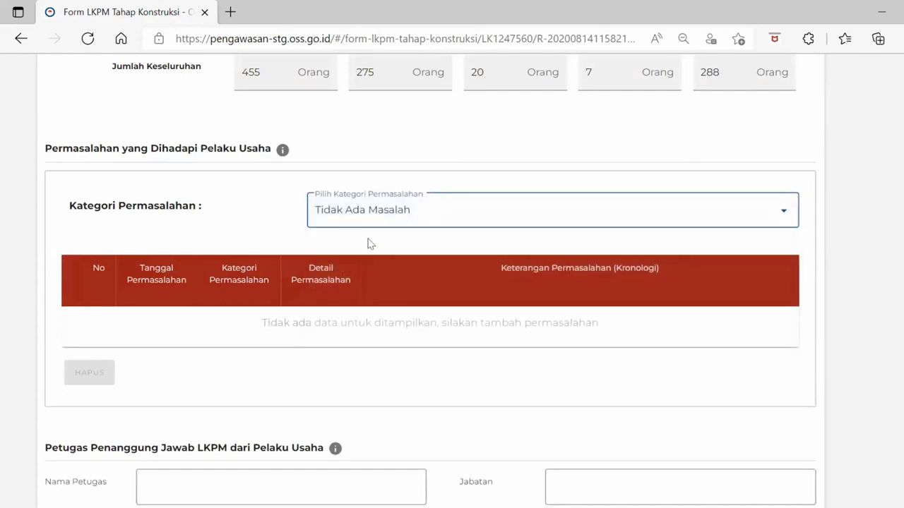
left_click(429, 222)
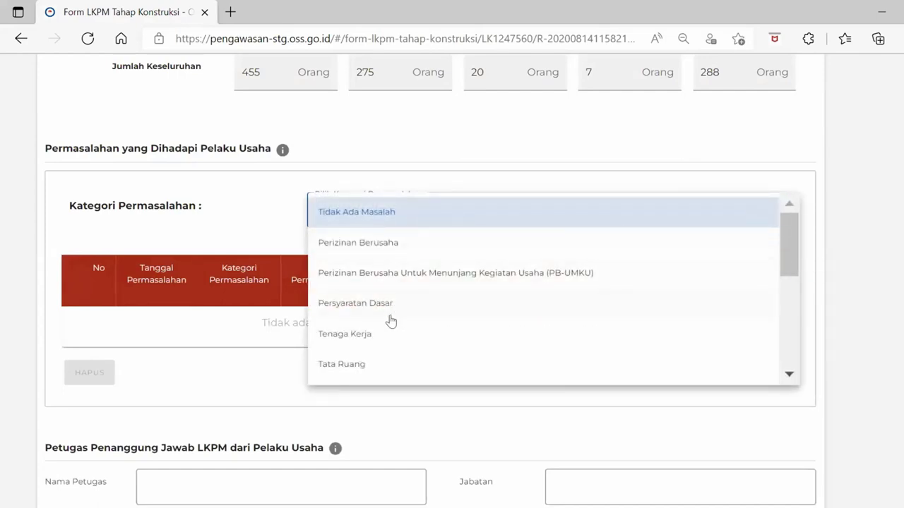
Set the problem category to Tenaga Kerja with detail TKA, ready for the chronology
left_click(387, 344)
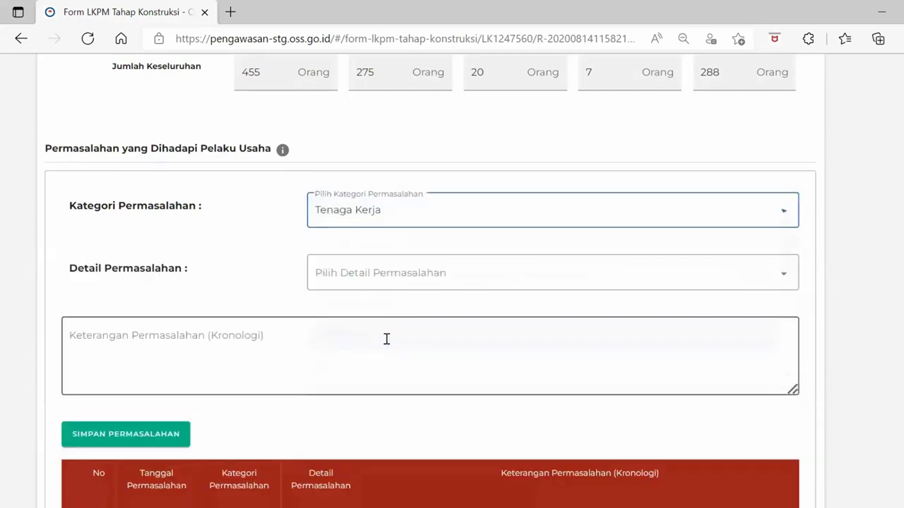
left_click(379, 277)
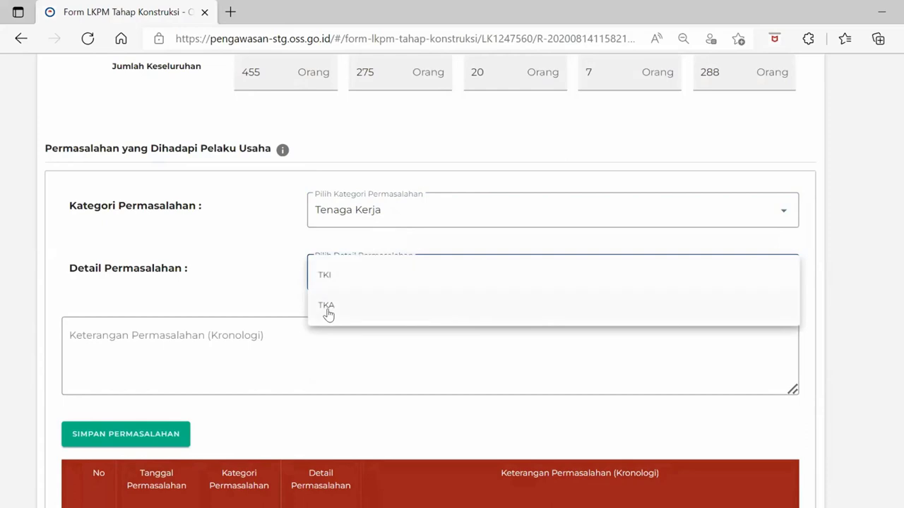
left_click(328, 309)
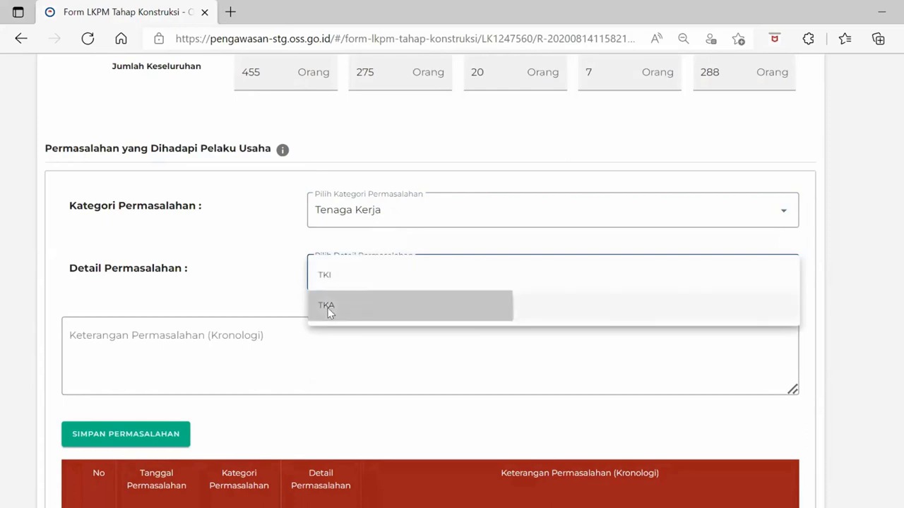
left_click(292, 362)
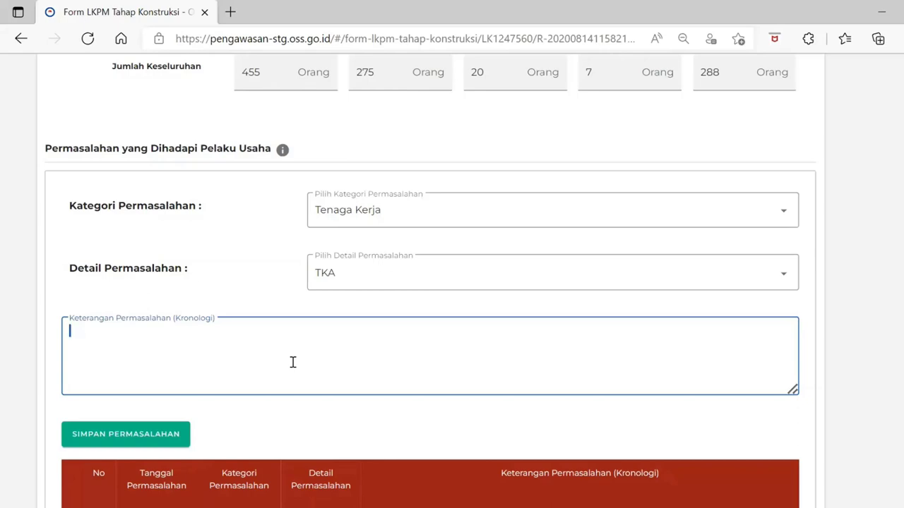
Describe adding expert TKA lacking national certification in Keterangan Permasalahan, then save the problem entry
type("Penambahan TKA ")
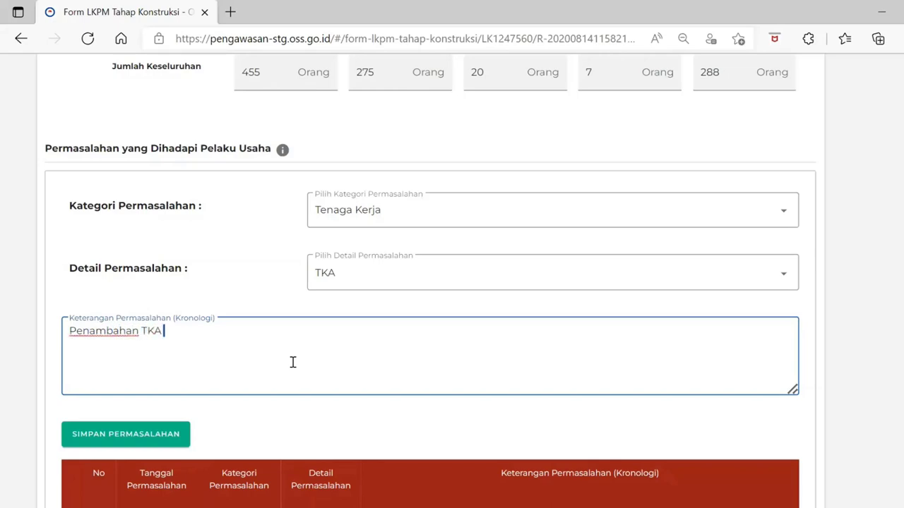
type("ahli untuk")
key("BackSpace")
key("BackSpace")
key("BackSpace")
key("BackSpace")
key("BackSpace")
key("BackSpace")
type("agar project dapat berjaa")
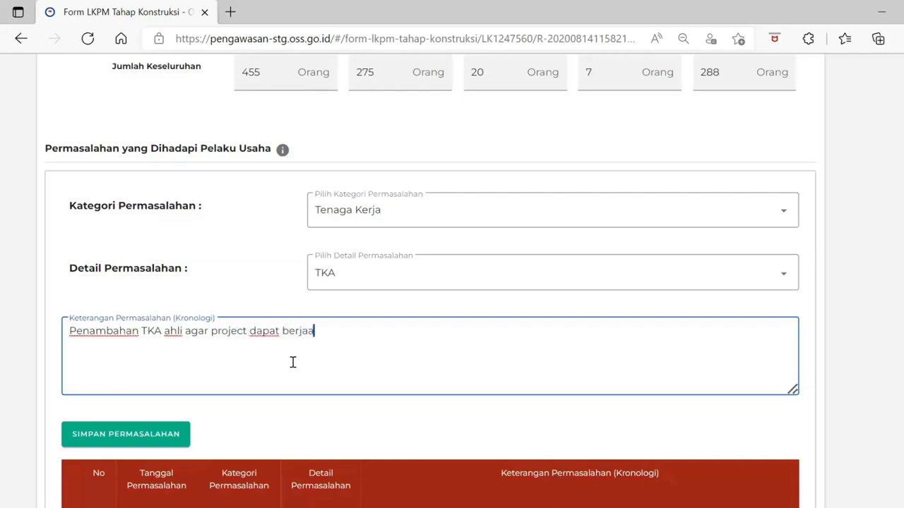
key("BackSpace")
type("lan dengan cepat")
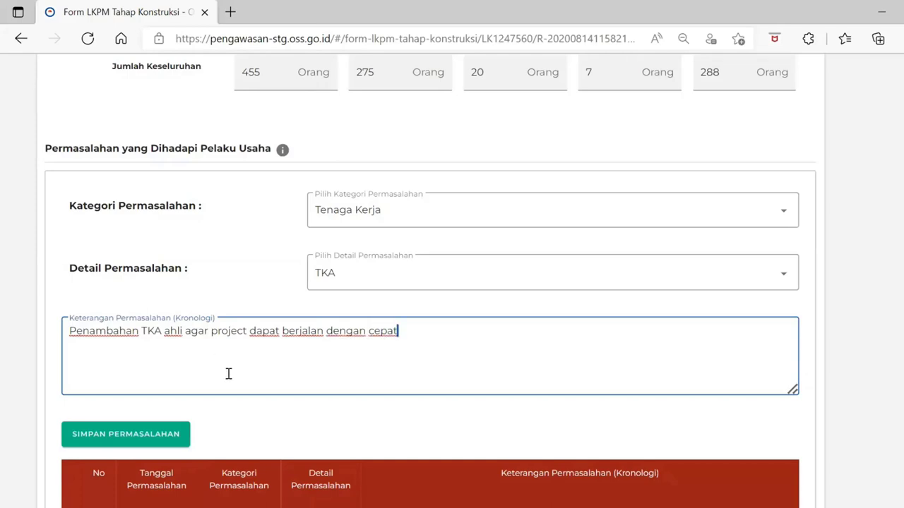
type(" tetapi tena")
key("BackSpace")
key("BackSpace")
key("BackSpace")
type("elum ")
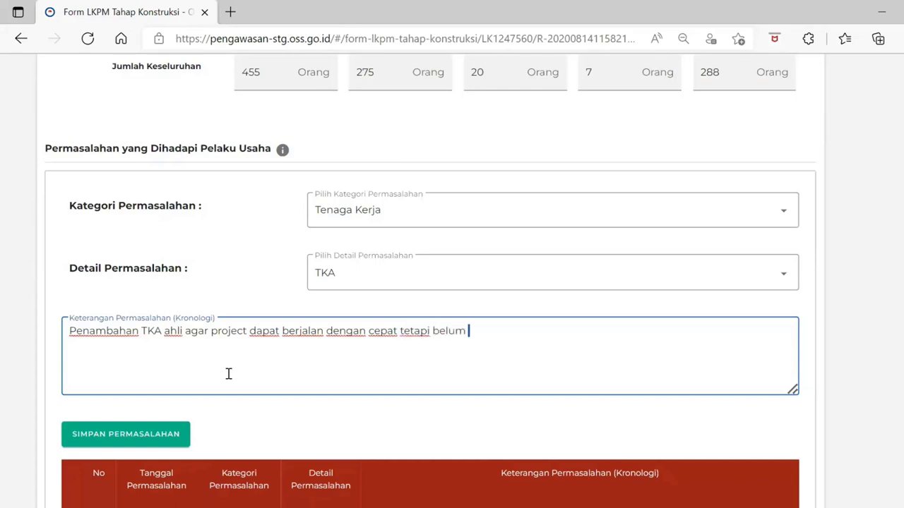
type("ada sertifikas")
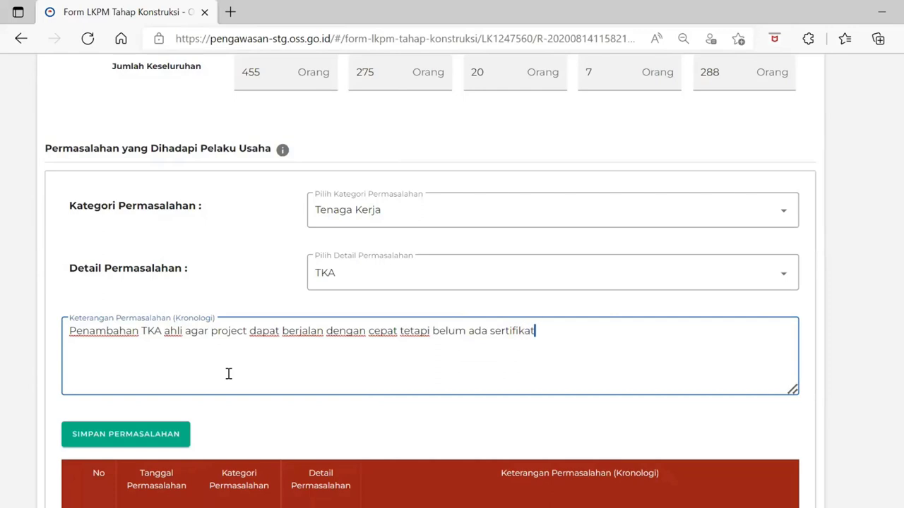
type("i ")
type("dari ")
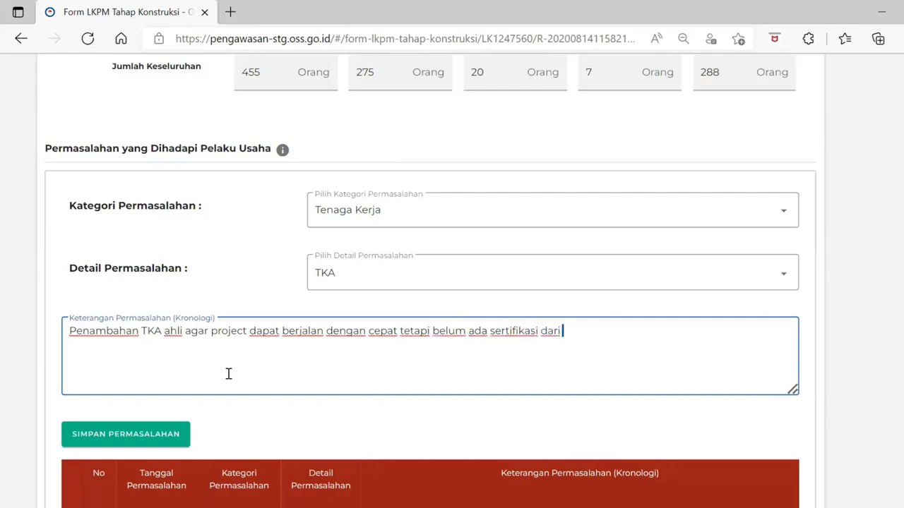
type("badan sertifikat nasional")
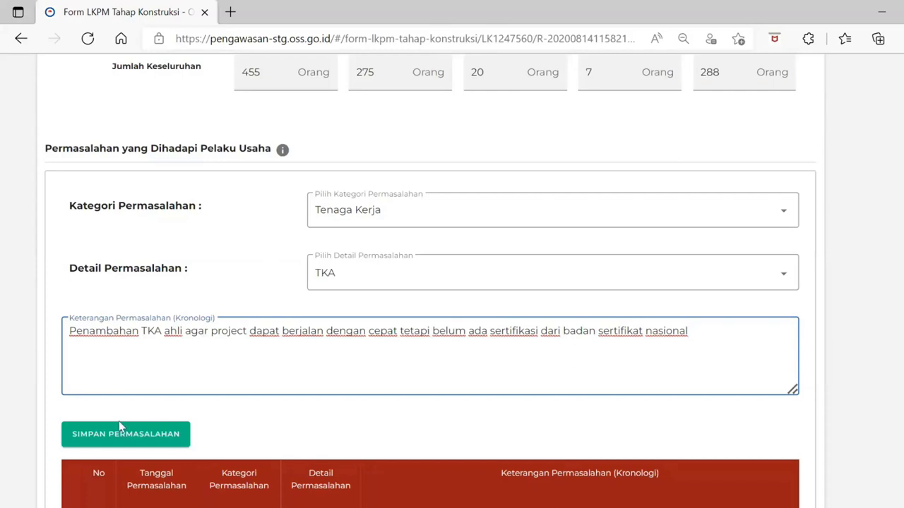
left_click(109, 441)
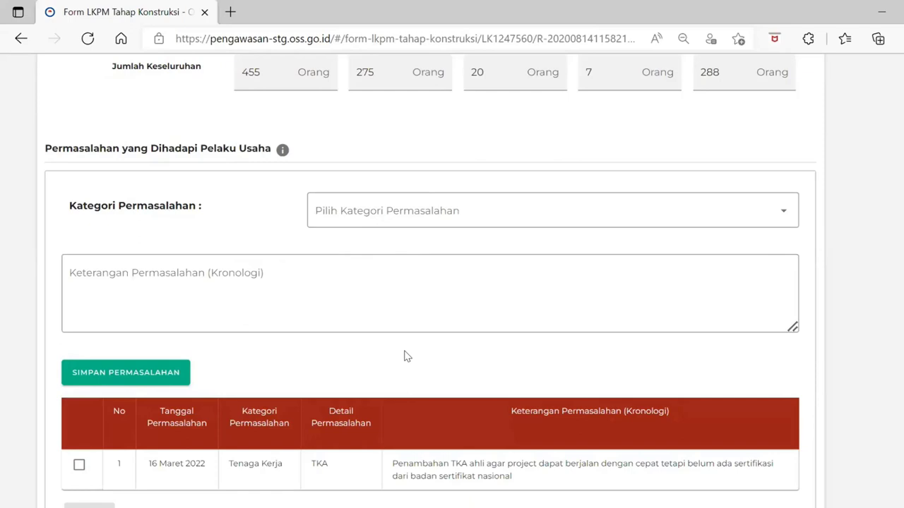
Choose Sistem OSS as the next problem's category
scroll(404, 357, "down", 1)
scroll(403, 356, "up", 1)
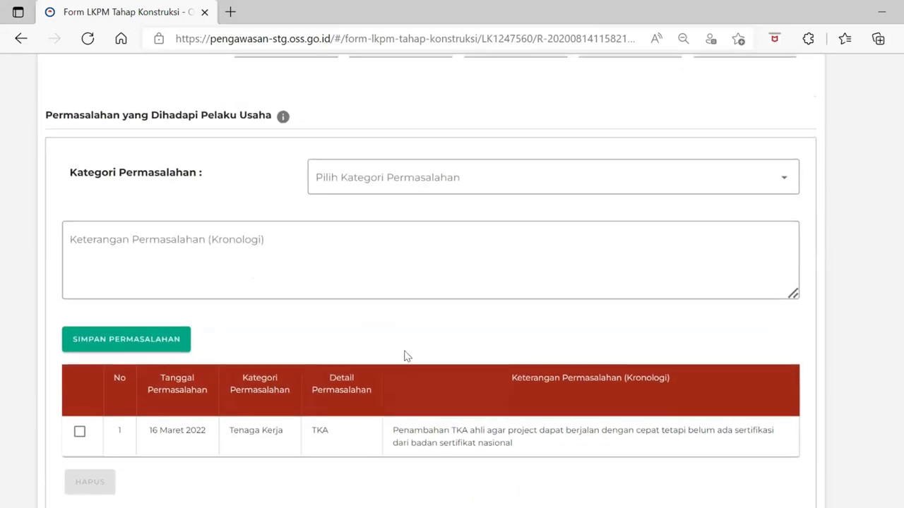
left_click(485, 176)
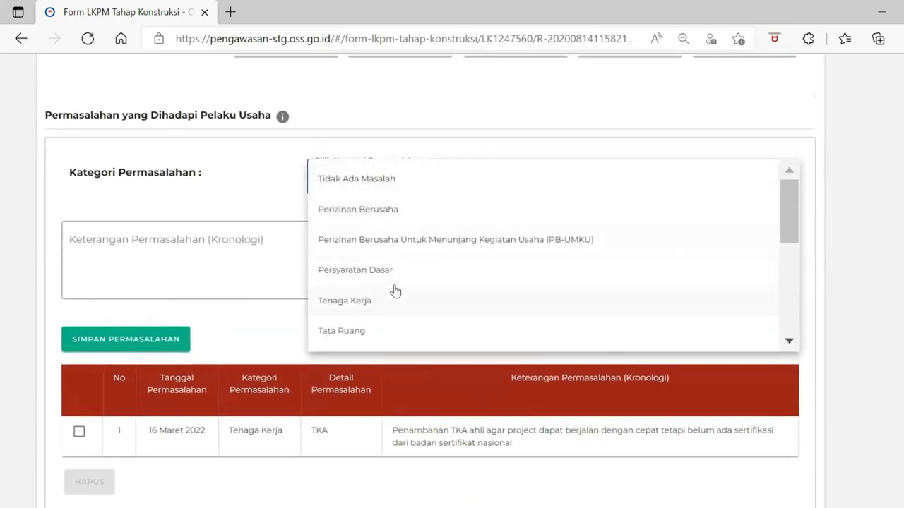
scroll(395, 291, "down", 2)
scroll(396, 291, "down", 2)
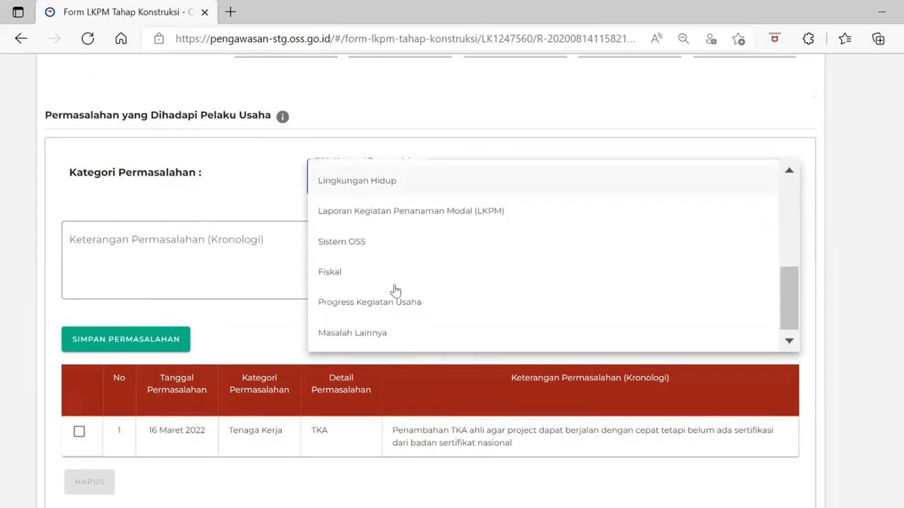
scroll(396, 291, "up", 1)
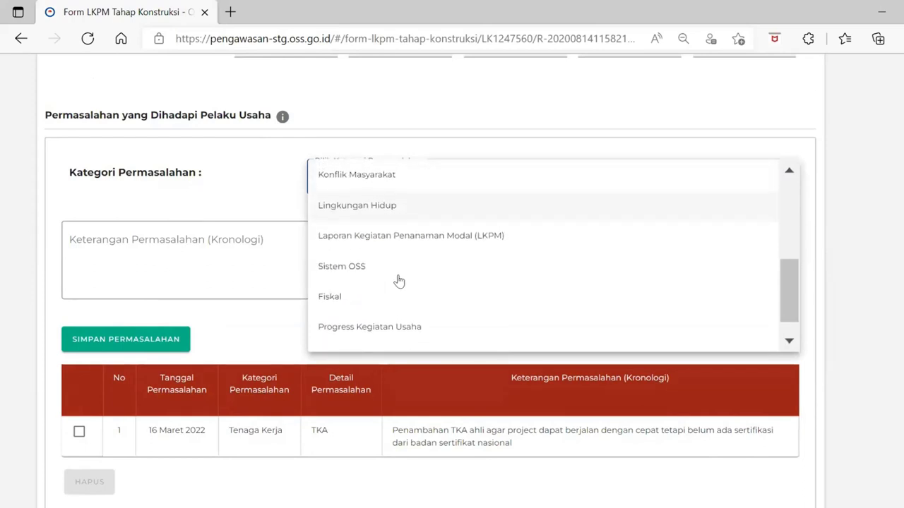
left_click(401, 274)
left_click(223, 247)
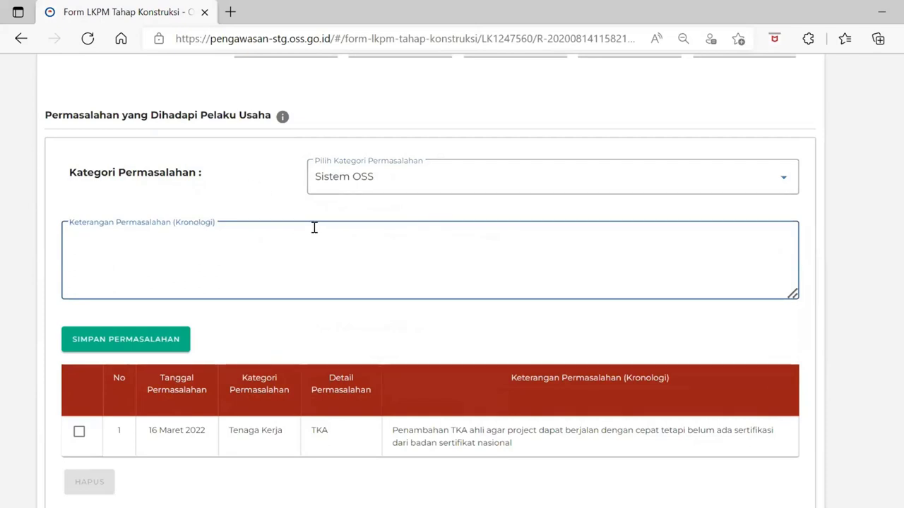
Keep Sistem OSS selected and scroll down to the Petugas Penanggung Jawab section
left_click(363, 180)
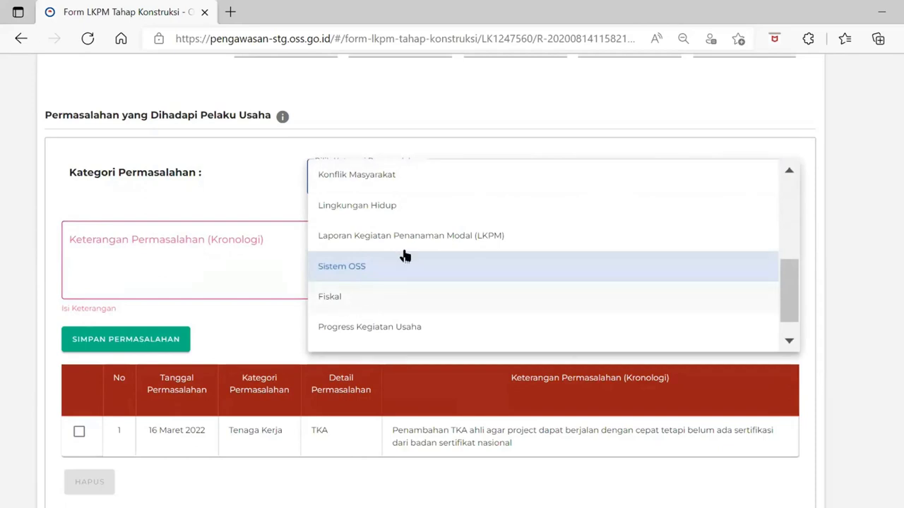
scroll(423, 243, "up", 5)
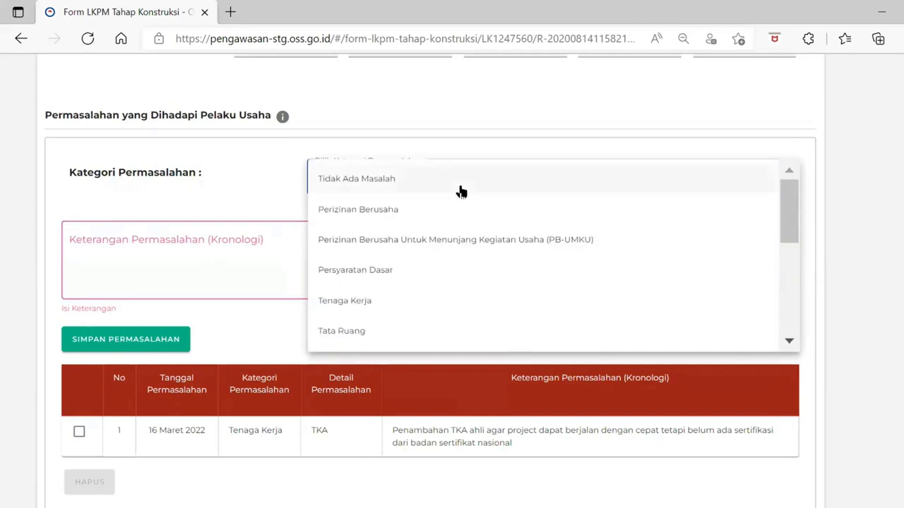
left_click(227, 243)
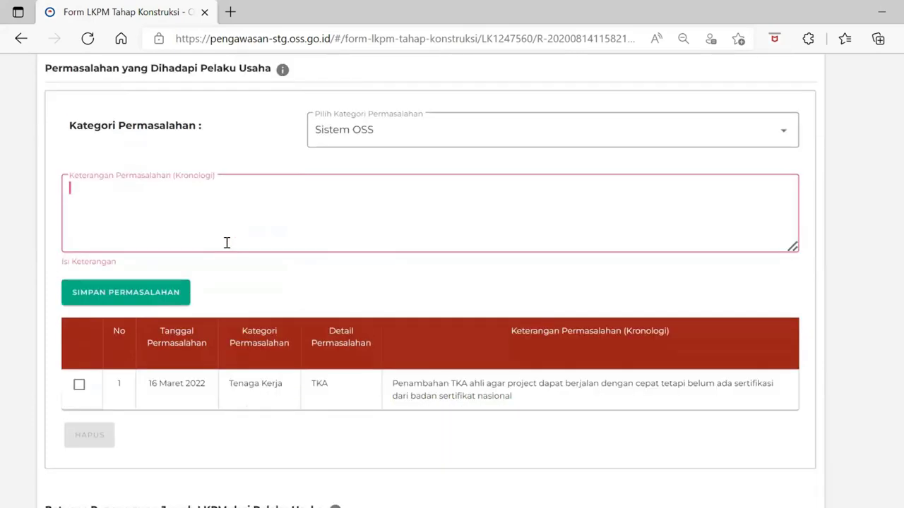
scroll(227, 242, "up", 1)
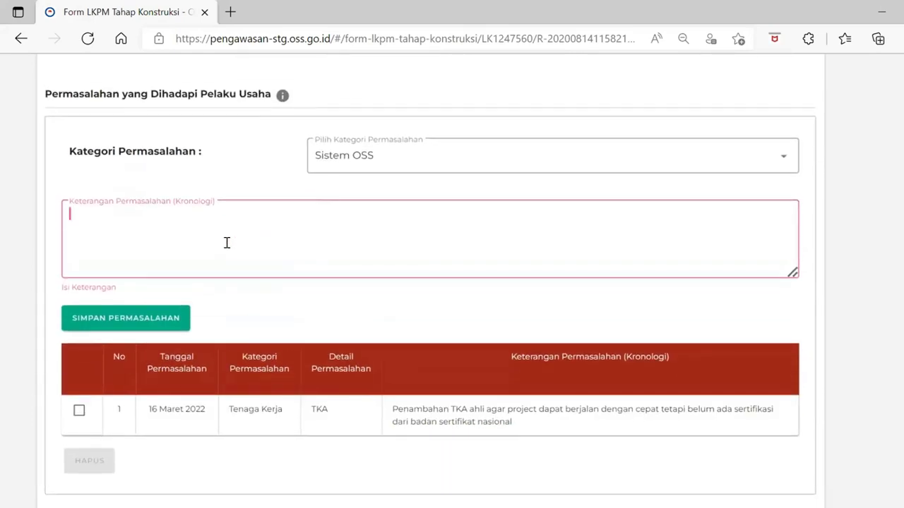
scroll(227, 242, "down", 5)
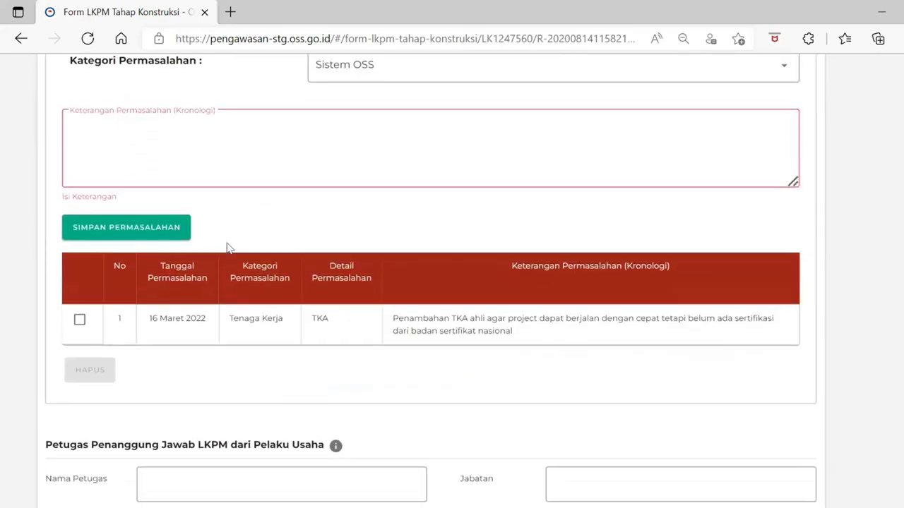
scroll(227, 248, "down", 1)
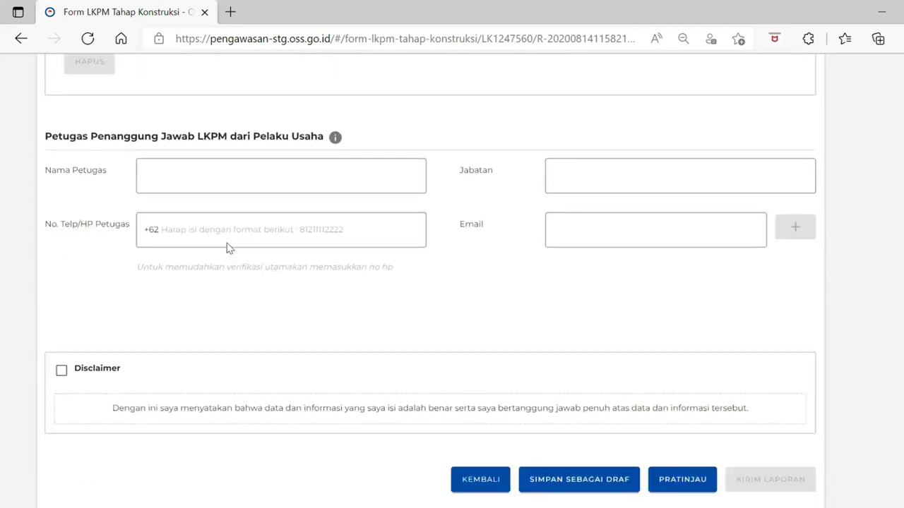
Start typing the responsible officer's name into Nama Petugas, correcting the first attempt
left_click(274, 163)
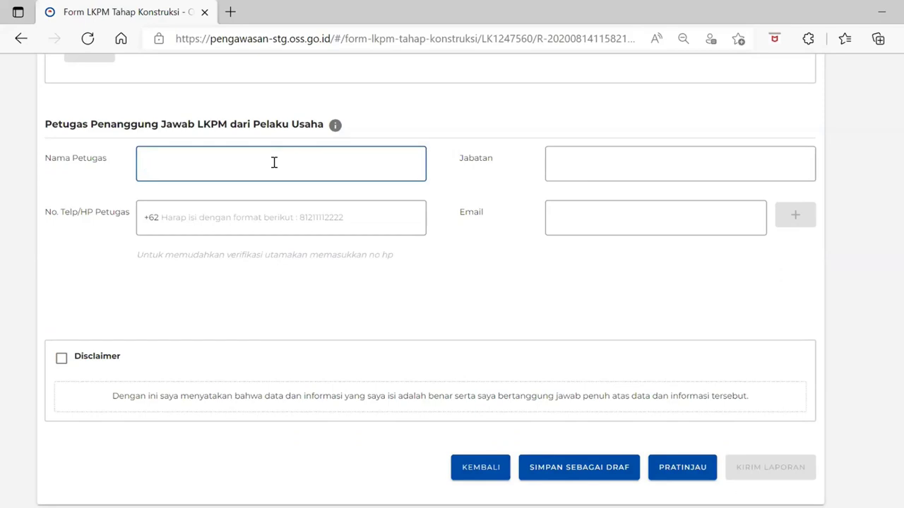
type("Hasan")
key("BackSpace")
key("BackSpace")
key("BackSpace")
key("BackSpace")
type("M.")
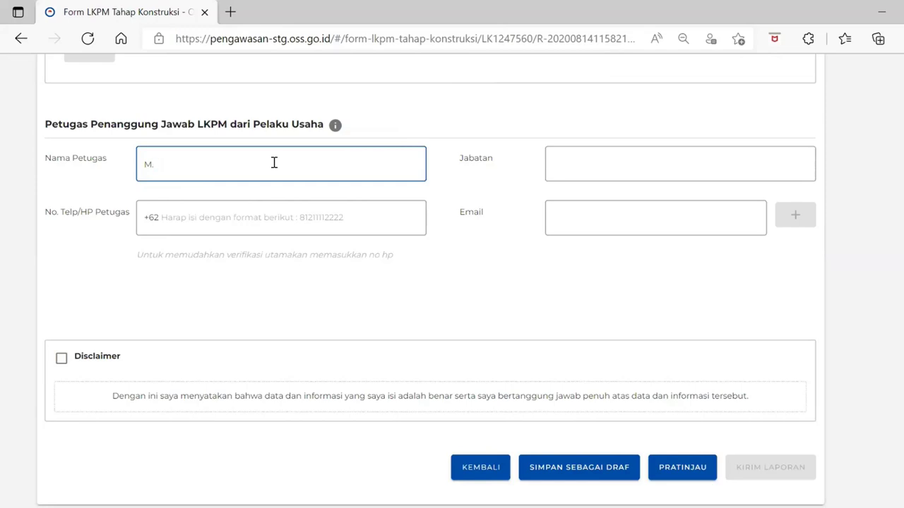
Enter the responsible officer's name and phone number, with position 'Manager HRD'
type("Husen")
key("Tab")
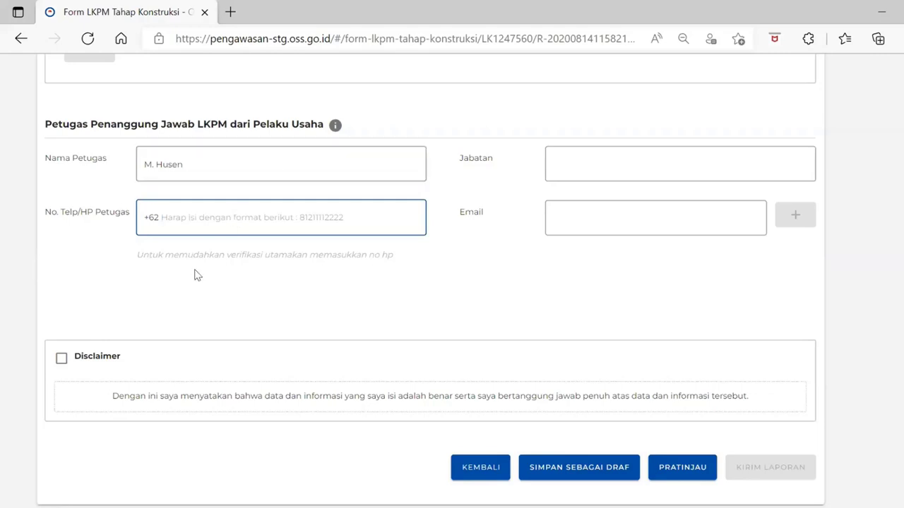
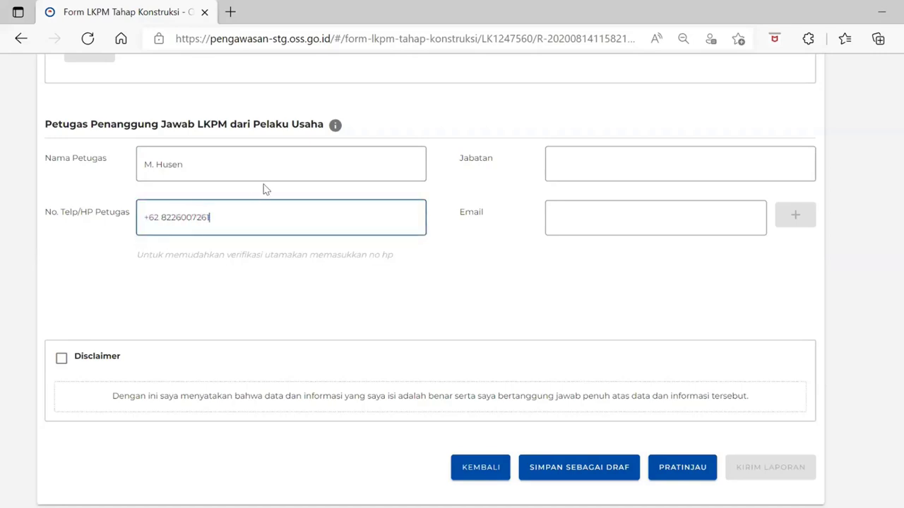
left_click(649, 165)
type("Manage")
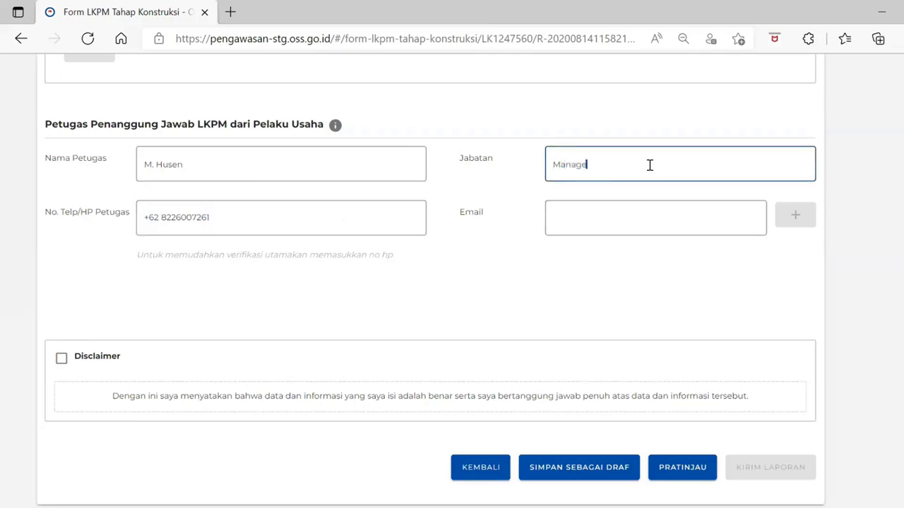
type("r HRD")
Add the officer's two e-mail addresses to the e-mail list
left_click(587, 223)
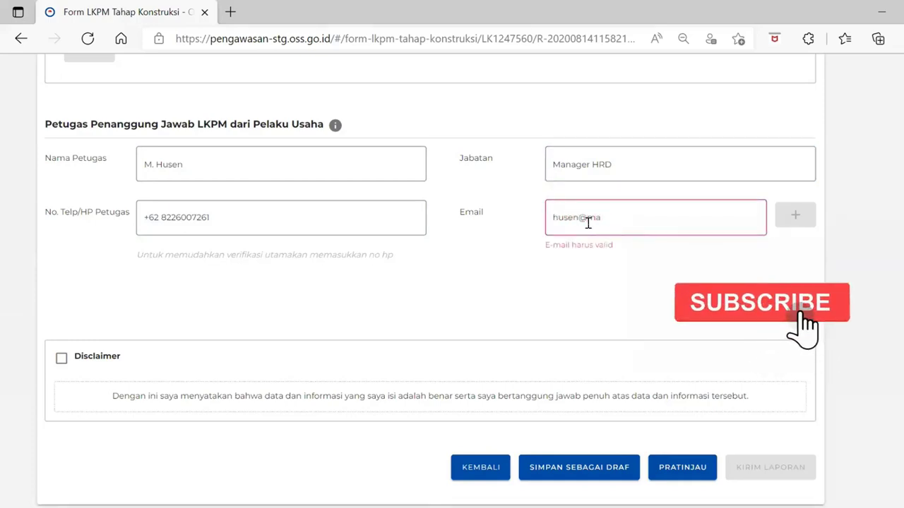
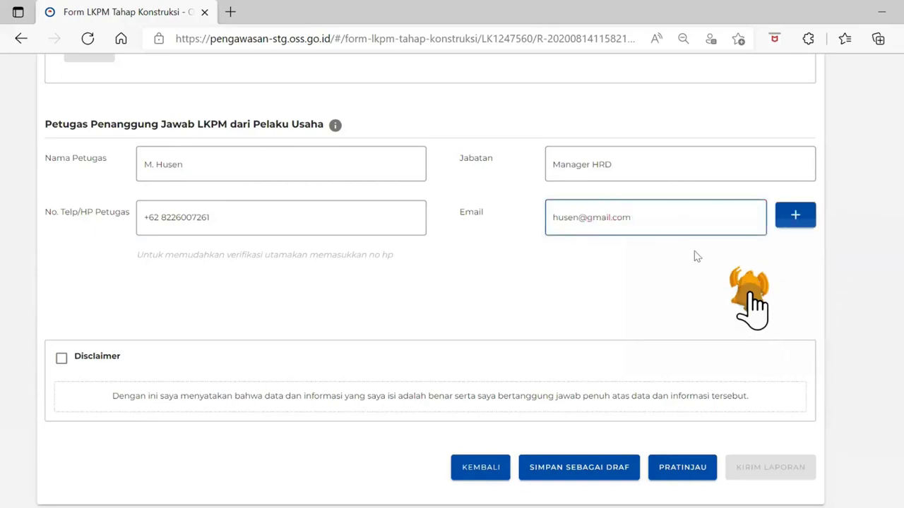
left_click(804, 220)
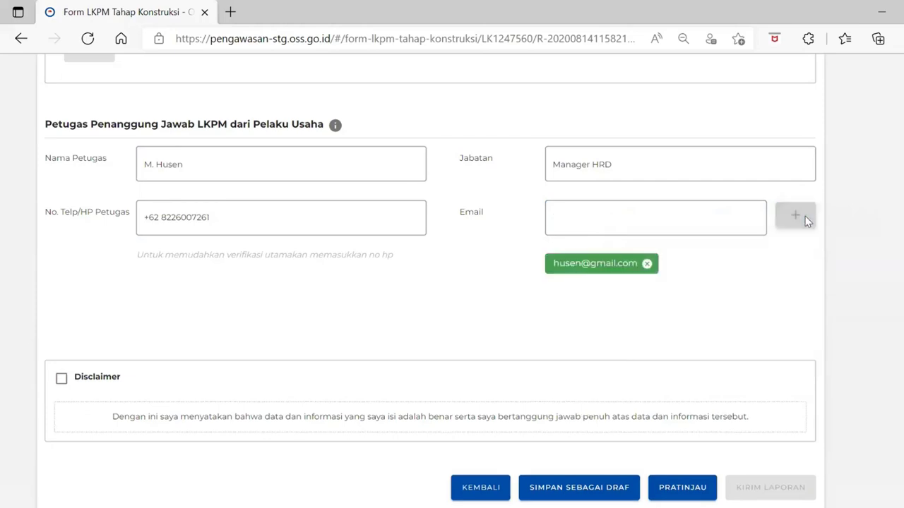
left_click(657, 222)
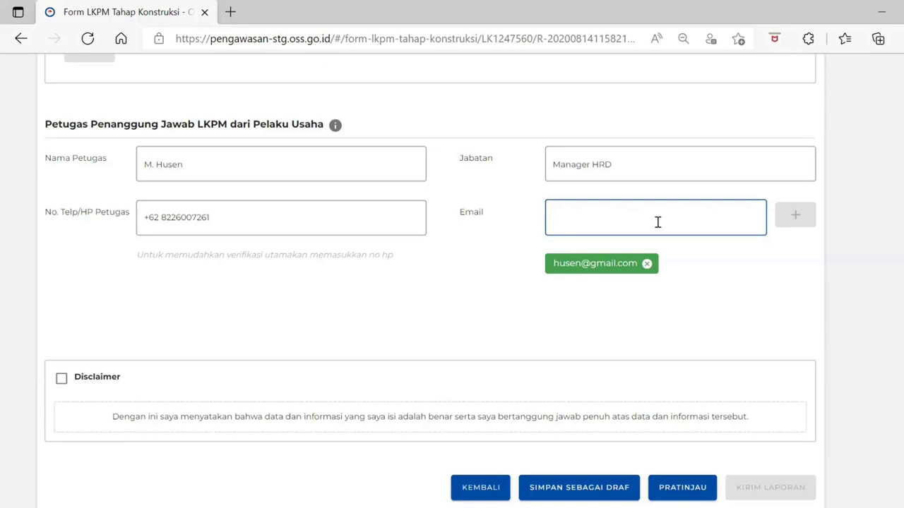
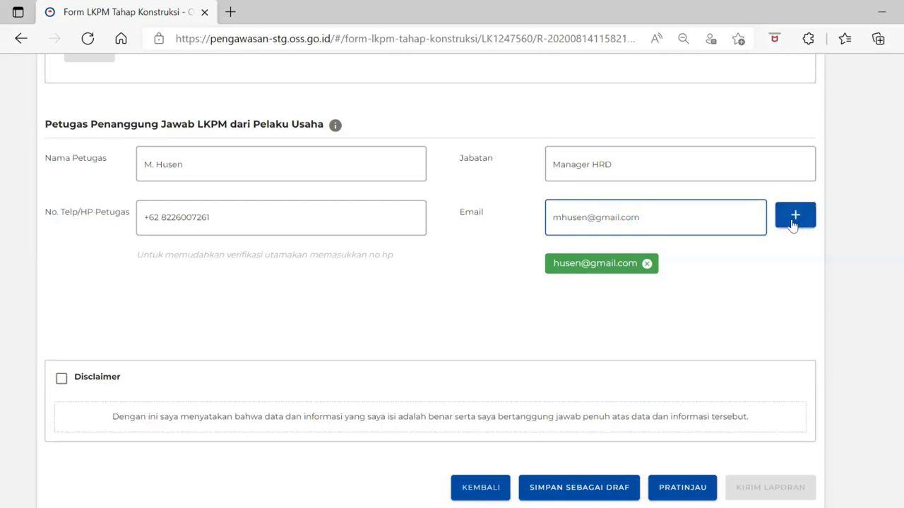
left_click(792, 226)
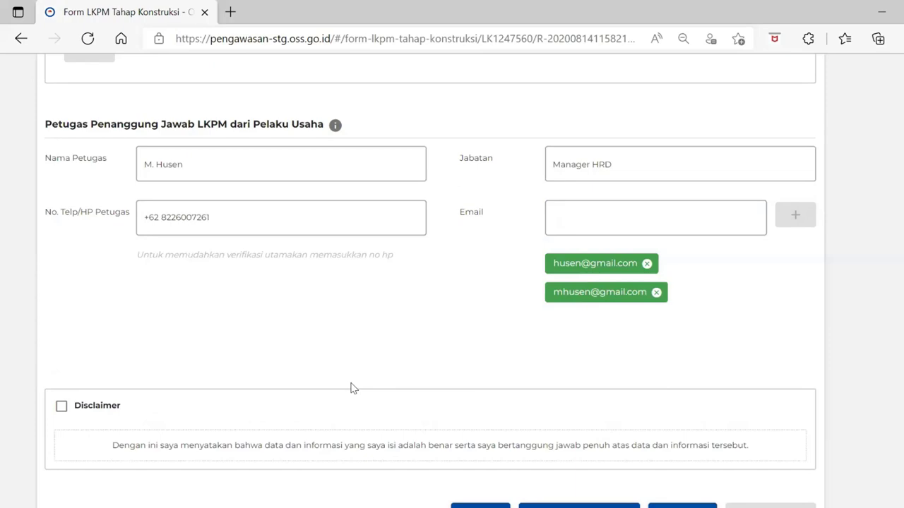
Accept the disclaimer and confirm saving the construction report as a draft (SIMPAN SEBAGAI DRAF)
scroll(353, 388, "down", 2)
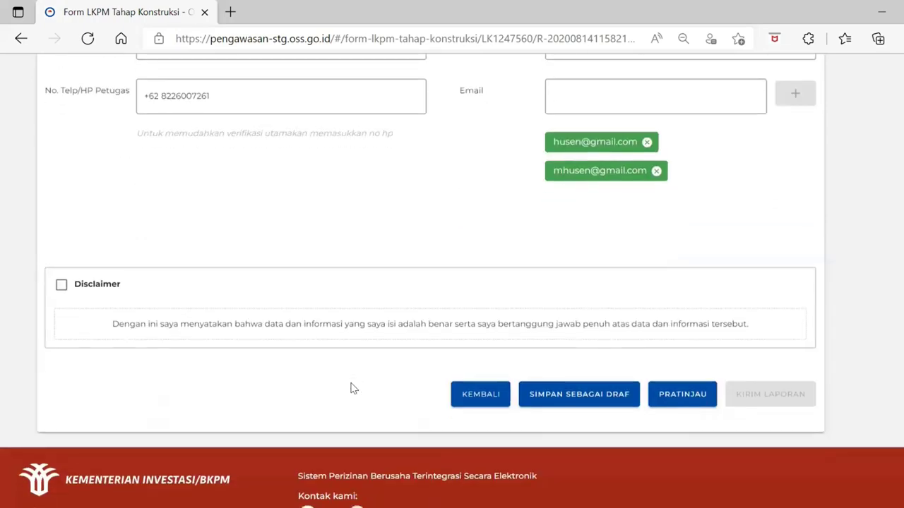
scroll(354, 388, "up", 1)
scroll(353, 388, "down", 1)
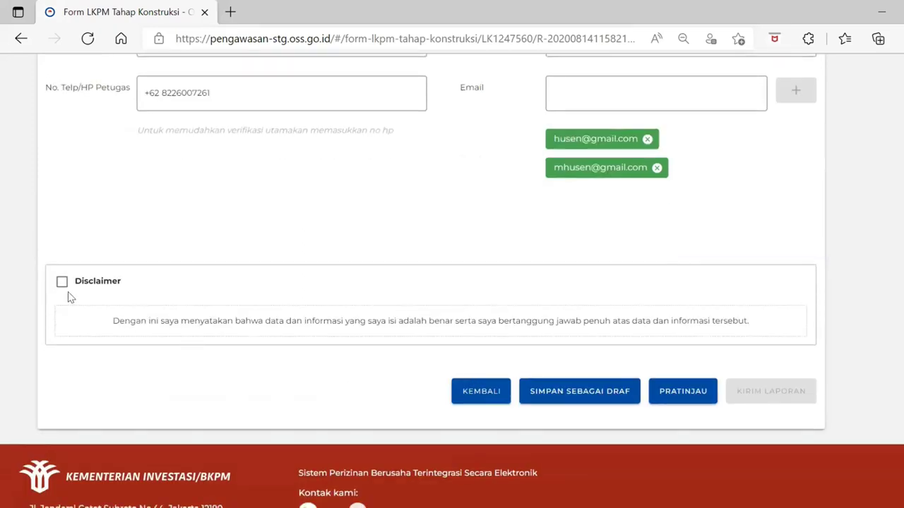
left_click(62, 282)
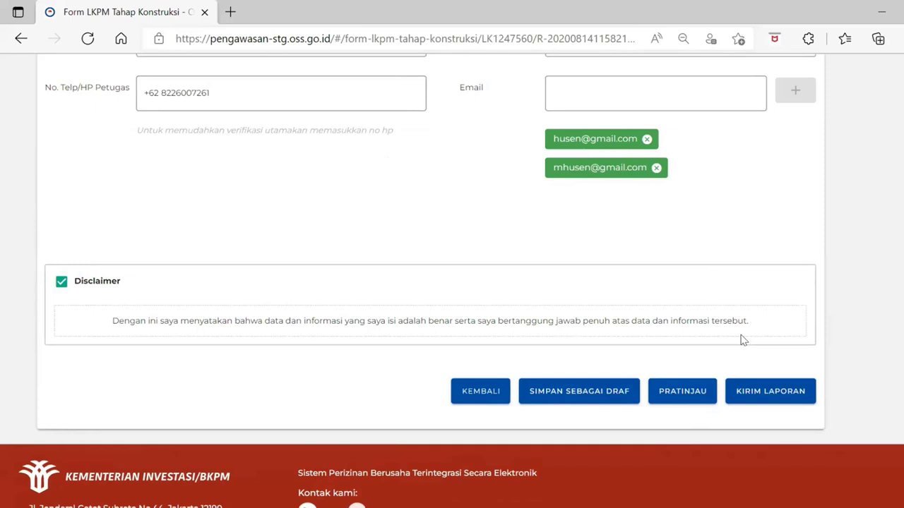
left_click(548, 393)
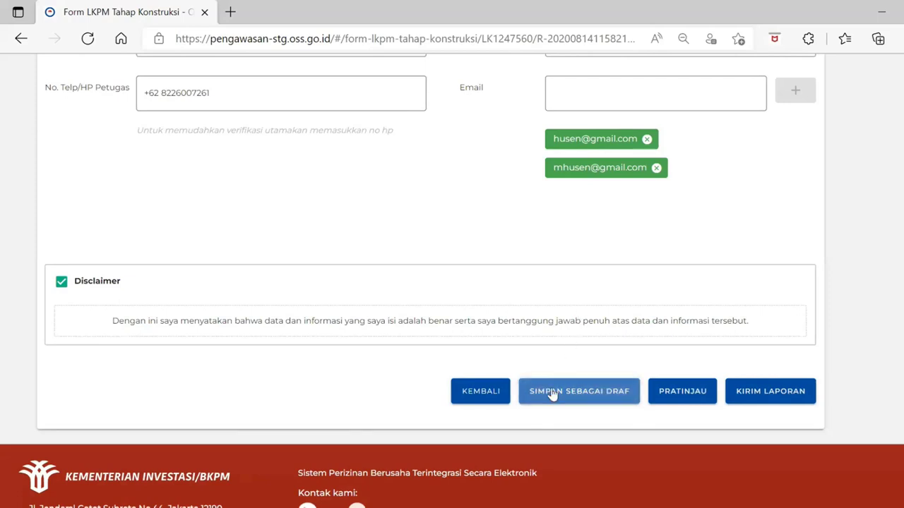
left_click(551, 394)
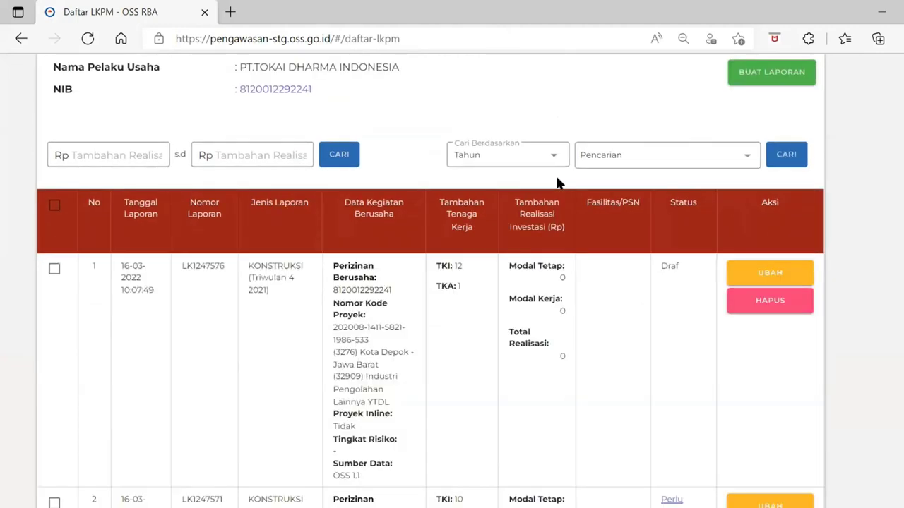
Check draft LK1247576's TKI 12 and TKA 1 values, then open it for editing (UBAH)
scroll(556, 183, "down", 1)
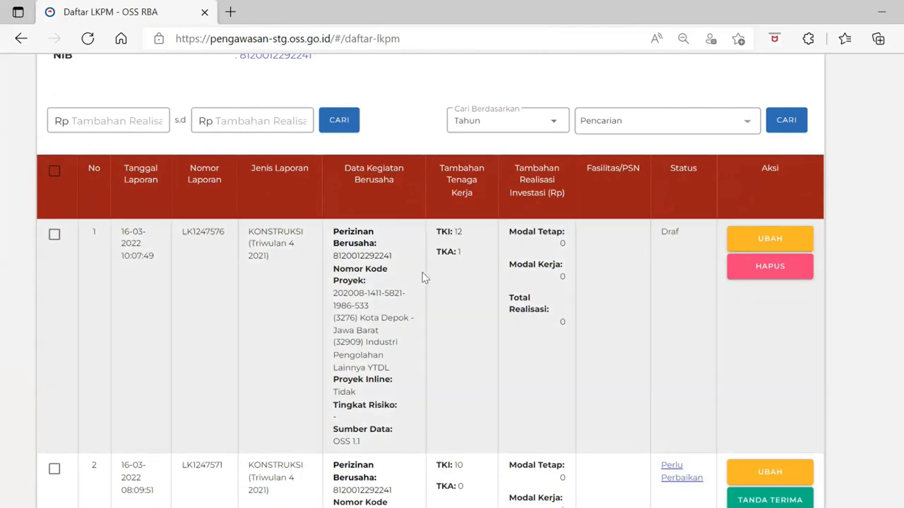
double_click(459, 231)
double_click(459, 252)
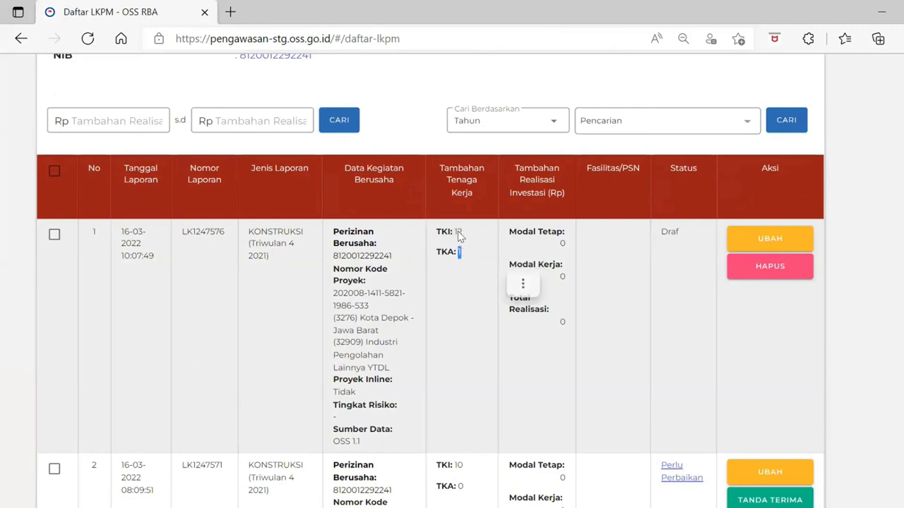
double_click(457, 231)
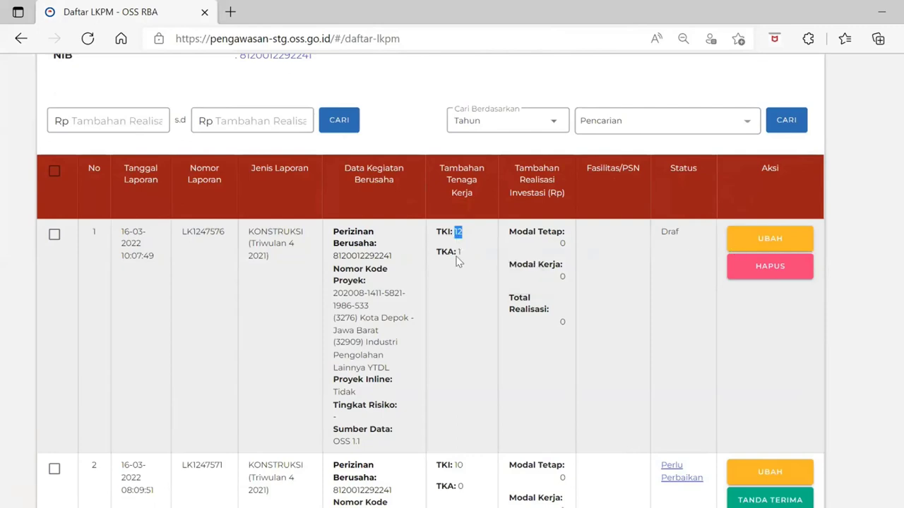
left_click(781, 243)
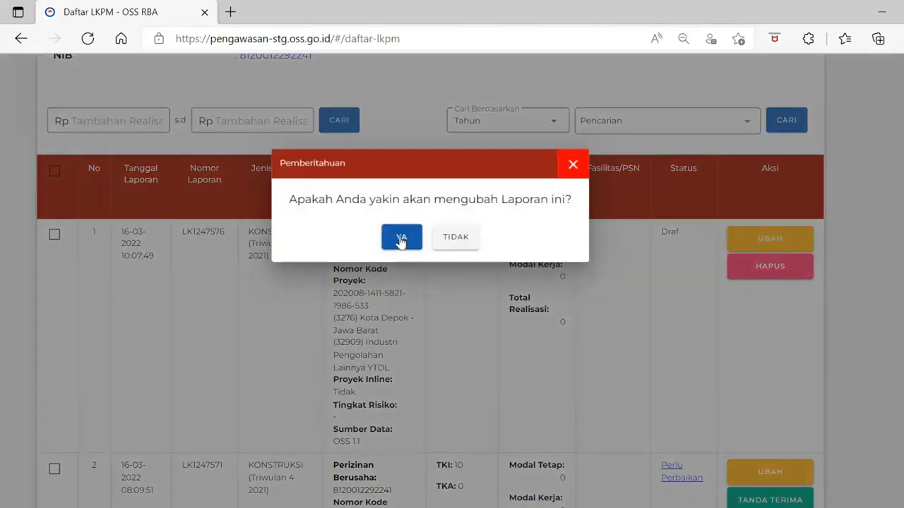
left_click(404, 237)
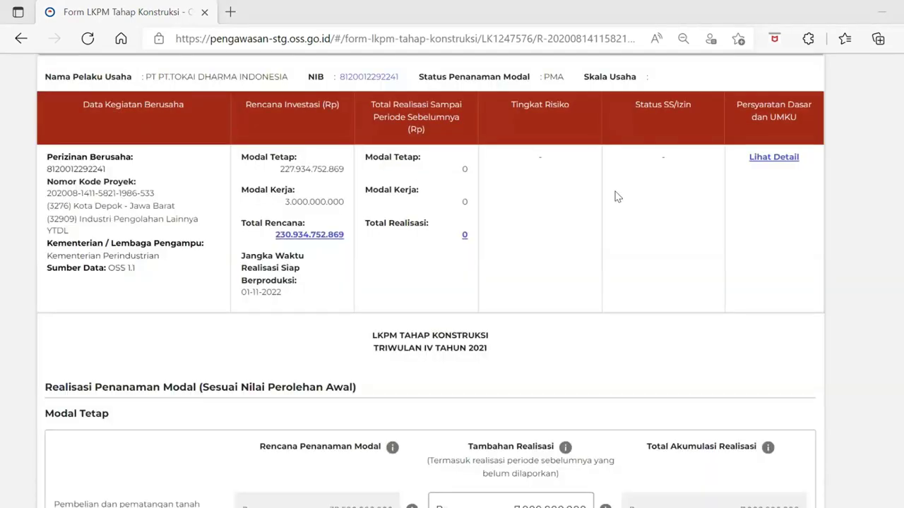
scroll(488, 353, "down", 2)
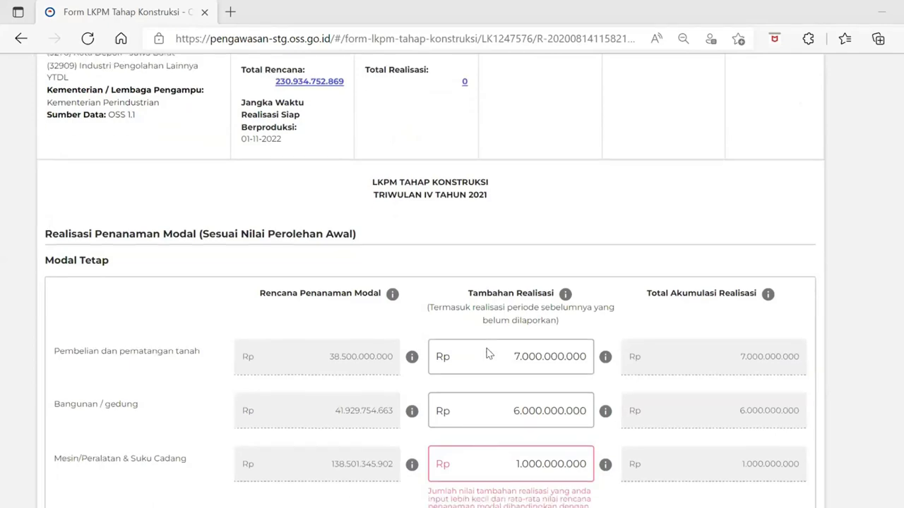
scroll(488, 353, "up", 2)
scroll(488, 353, "down", 2)
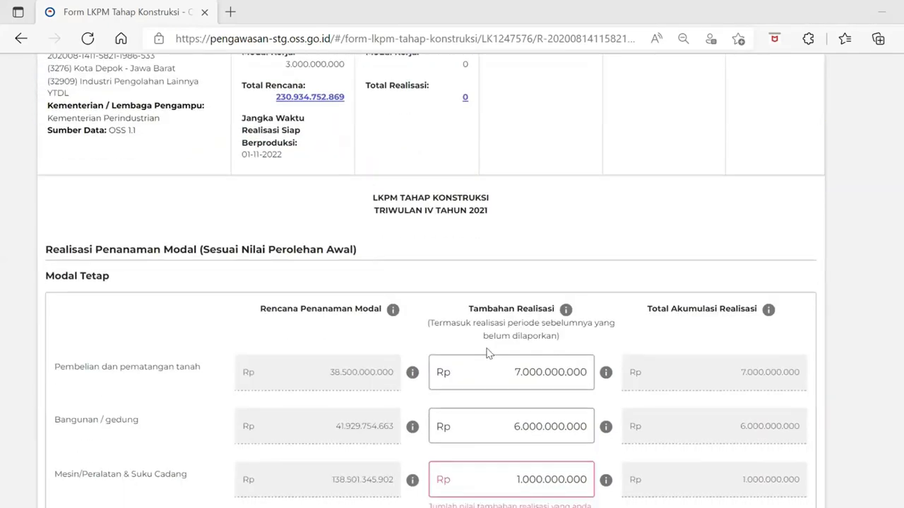
scroll(488, 353, "down", 1)
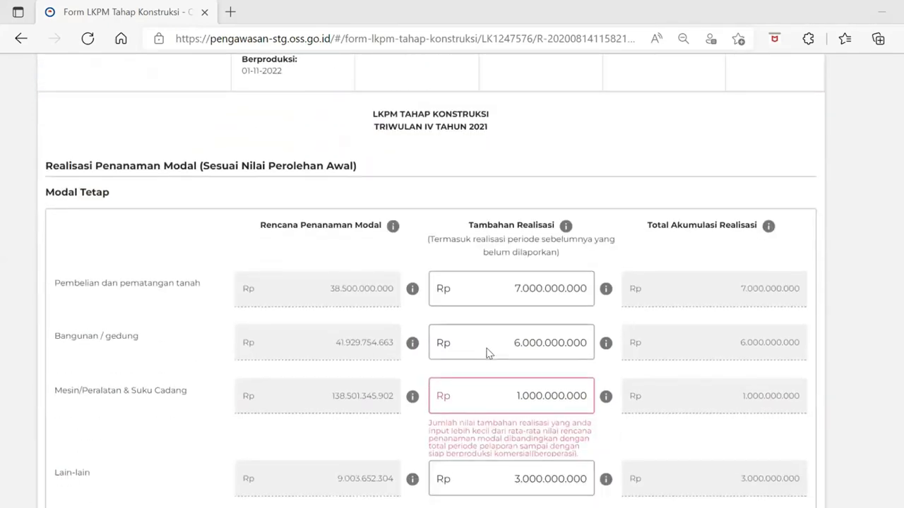
scroll(488, 353, "down", 2)
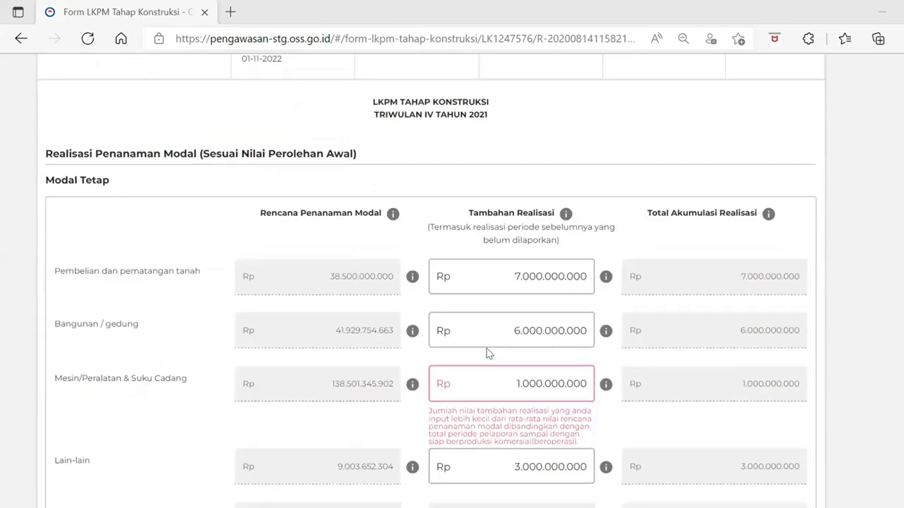
scroll(487, 353, "down", 3)
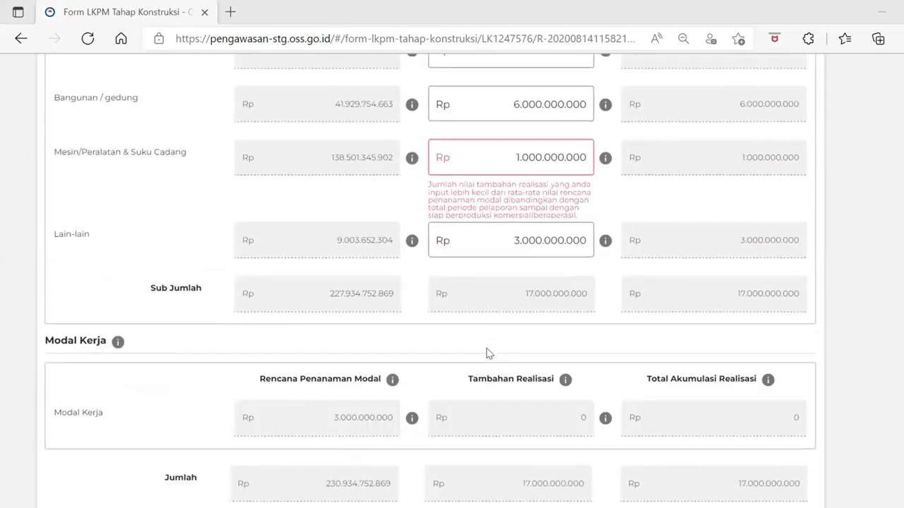
scroll(488, 353, "up", 3)
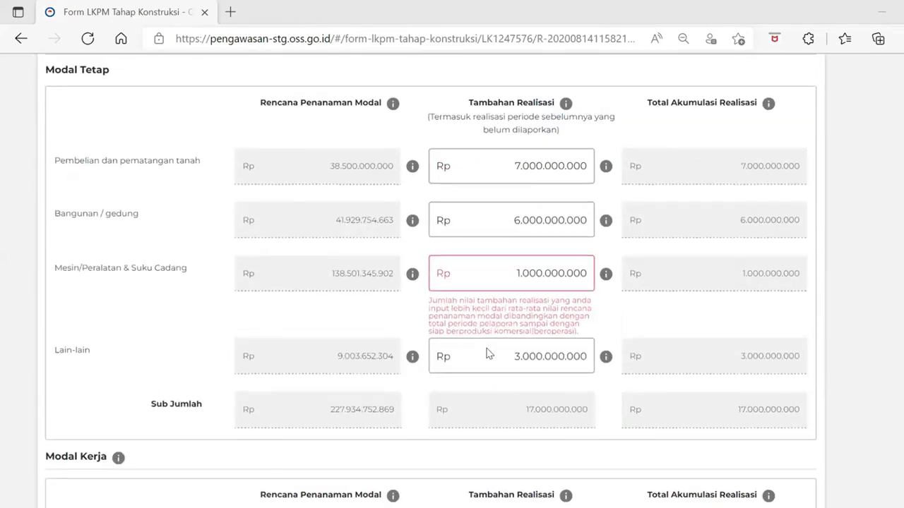
scroll(503, 358, "down", 1)
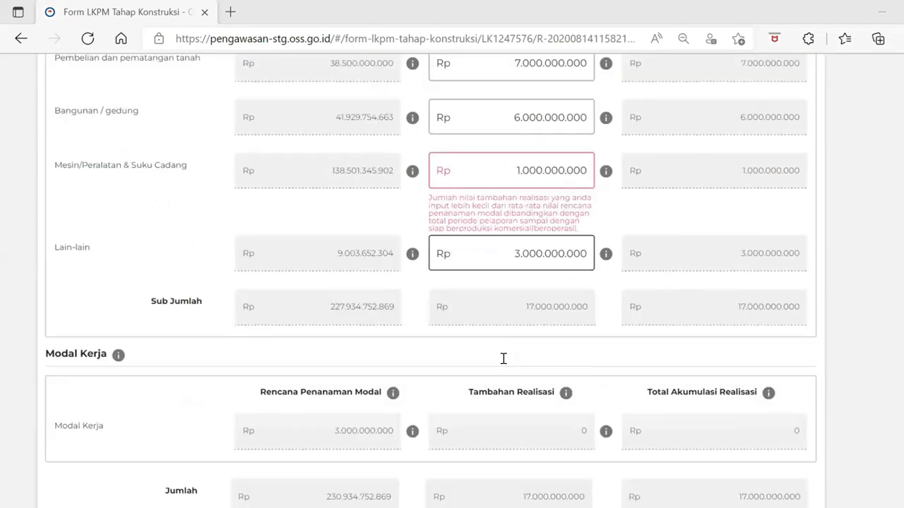
scroll(503, 358, "down", 4)
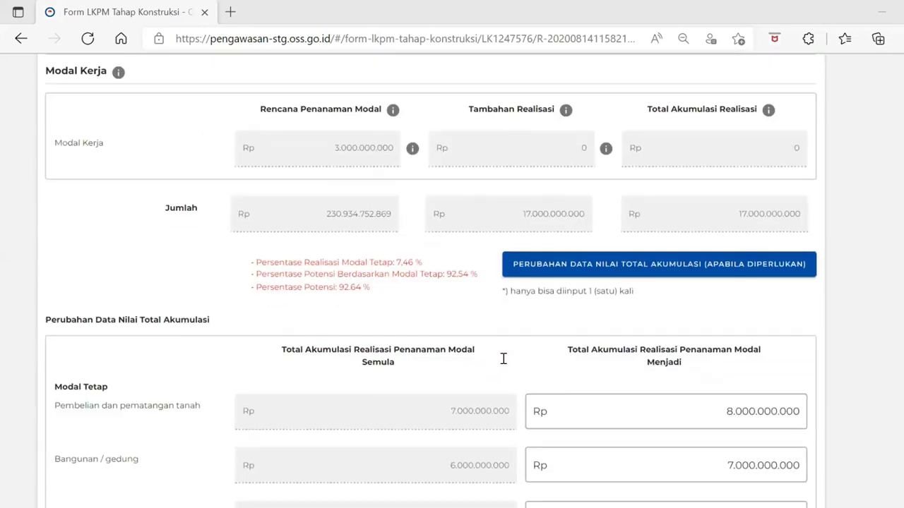
scroll(502, 358, "down", 3)
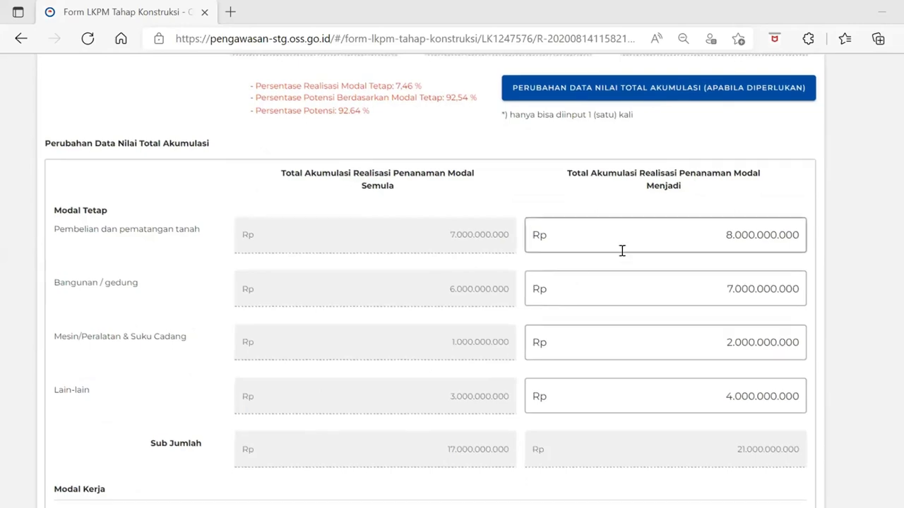
scroll(613, 363, "down", 2)
scroll(613, 362, "down", 4)
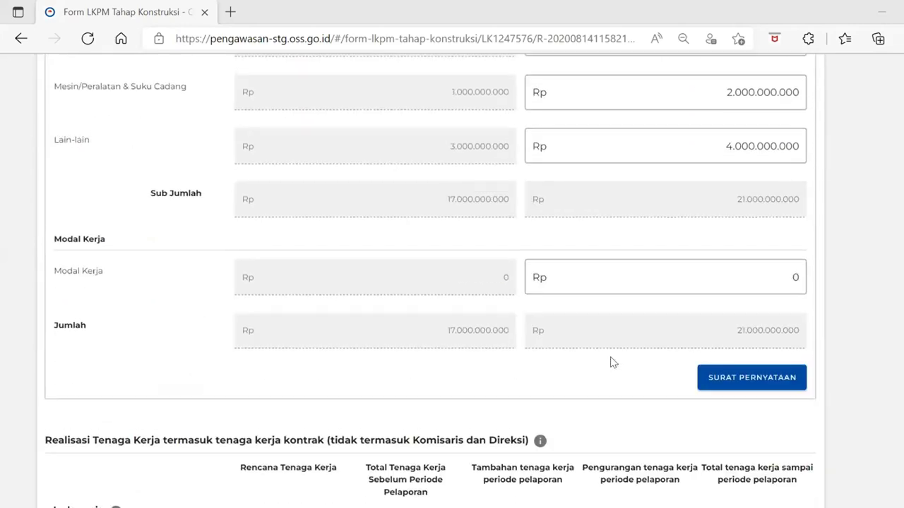
scroll(612, 366, "down", 2)
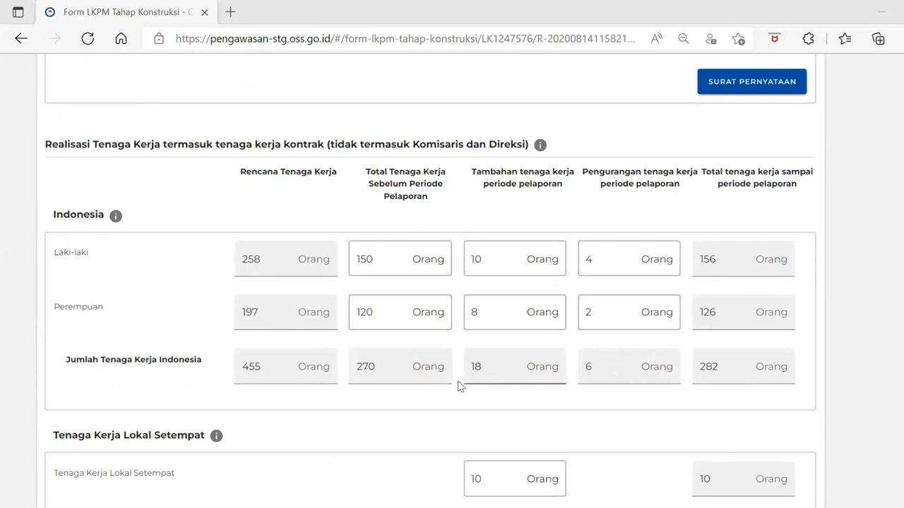
scroll(458, 386, "down", 2)
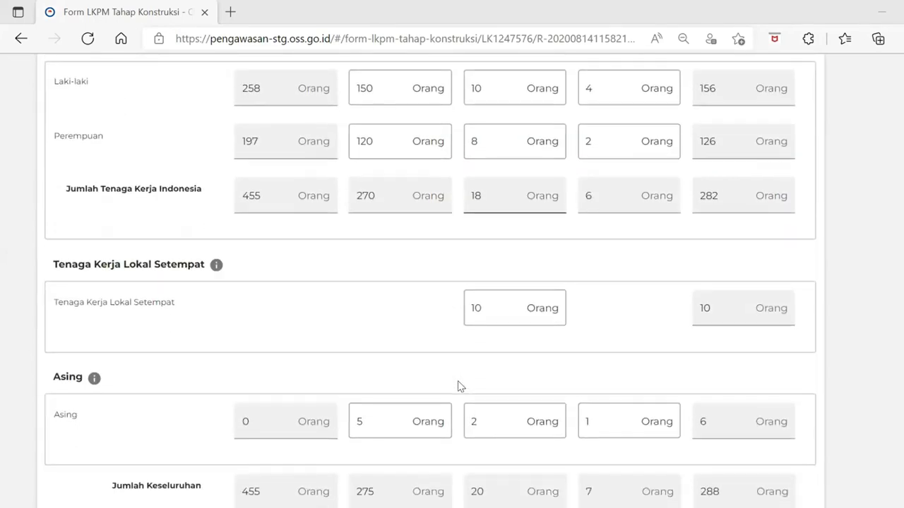
scroll(460, 386, "up", 1)
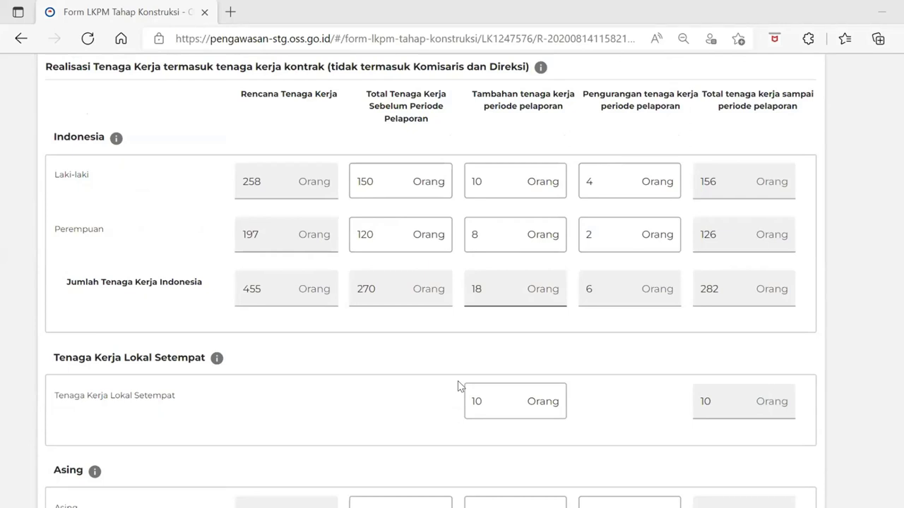
scroll(458, 386, "up", 1)
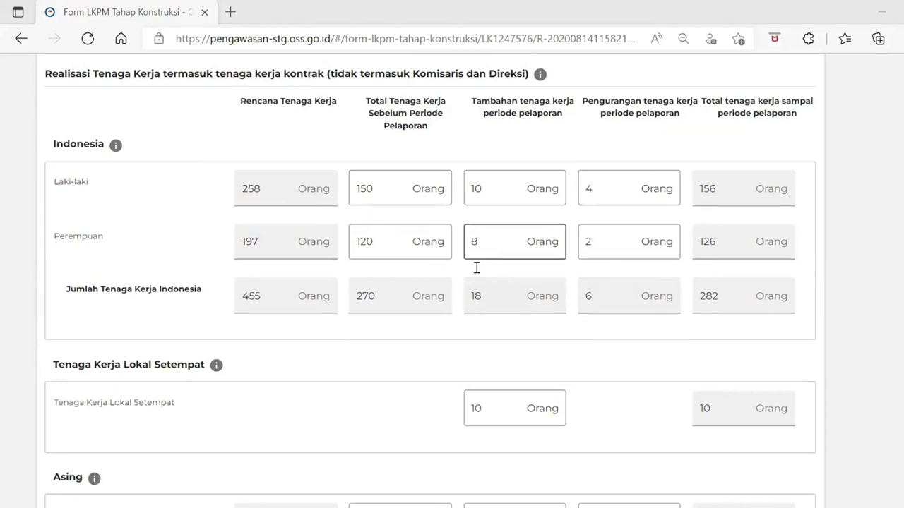
scroll(587, 309, "down", 3)
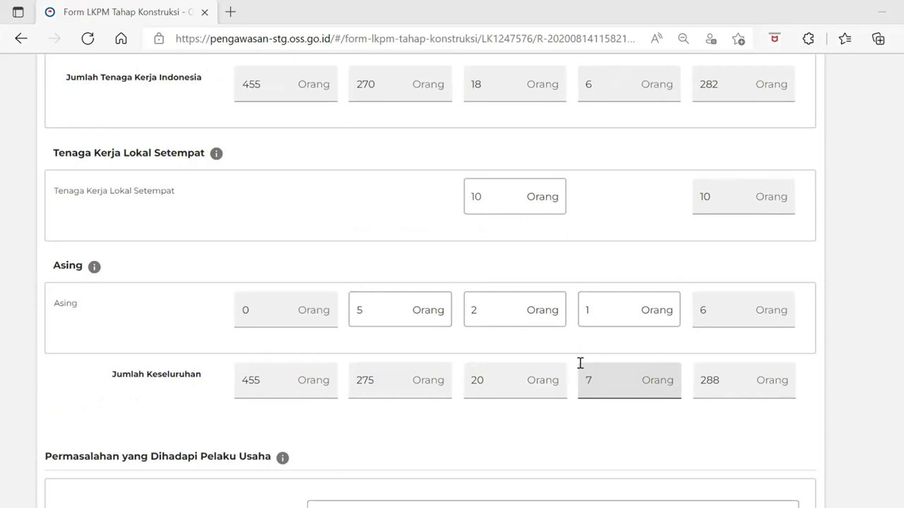
scroll(580, 363, "up", 3)
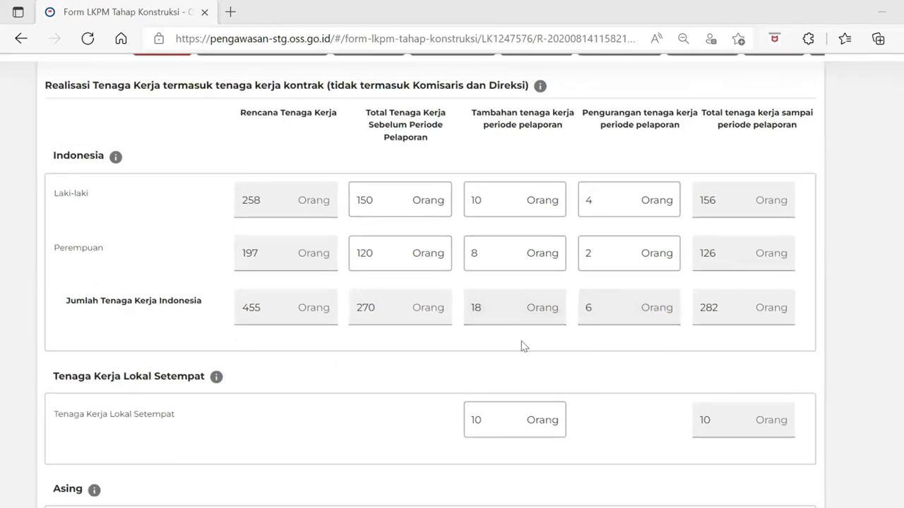
scroll(522, 346, "down", 3)
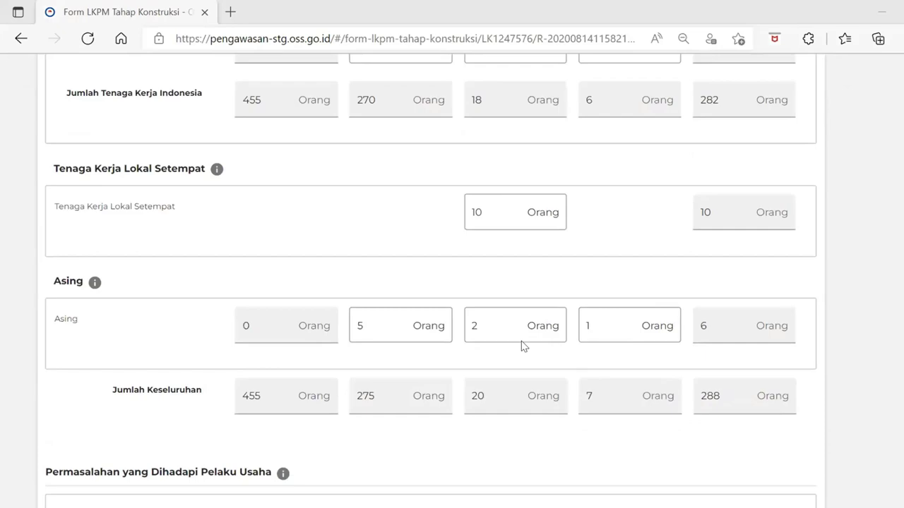
scroll(522, 342, "down", 5)
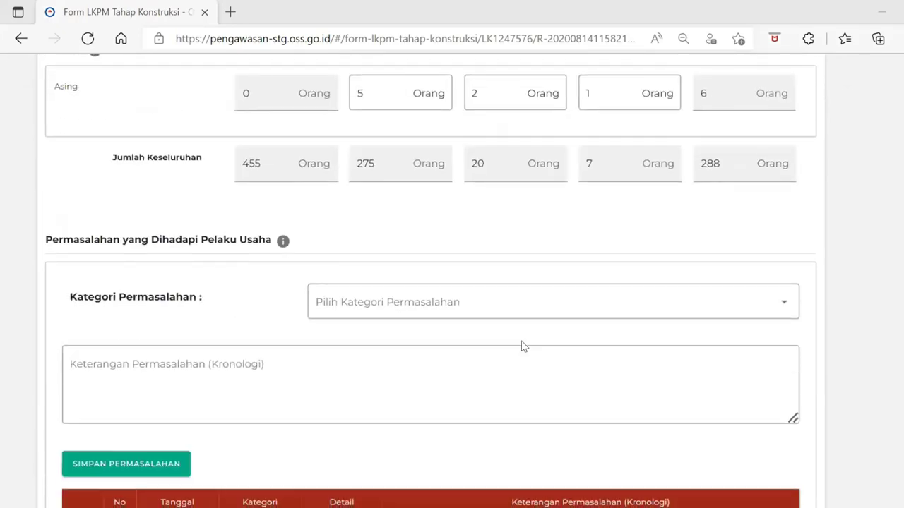
scroll(521, 347, "down", 4)
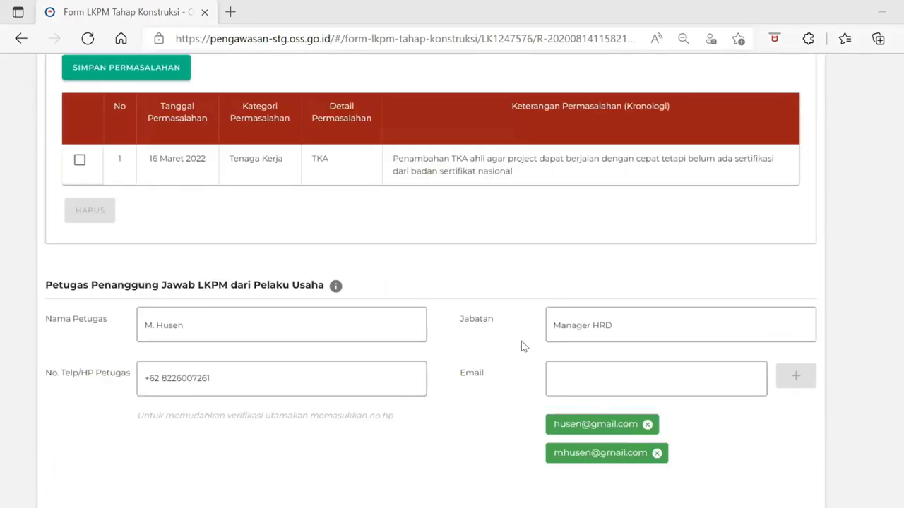
scroll(523, 346, "down", 5)
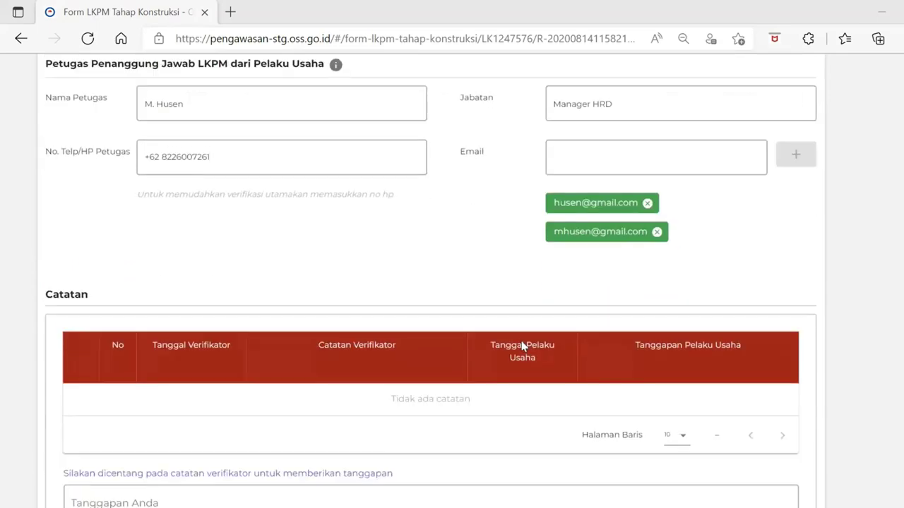
Accept the disclaimer, send report LK1247576, and return to the LKPM list
scroll(523, 346, "down", 3)
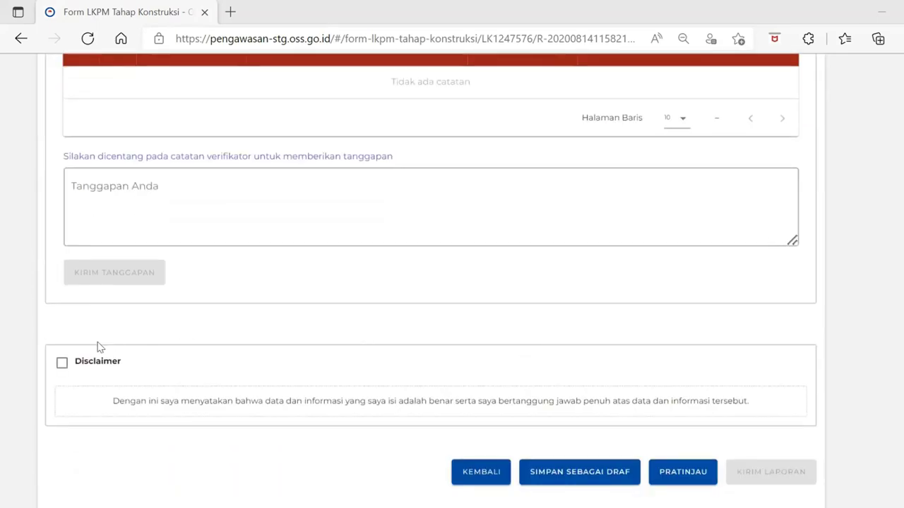
left_click(63, 364)
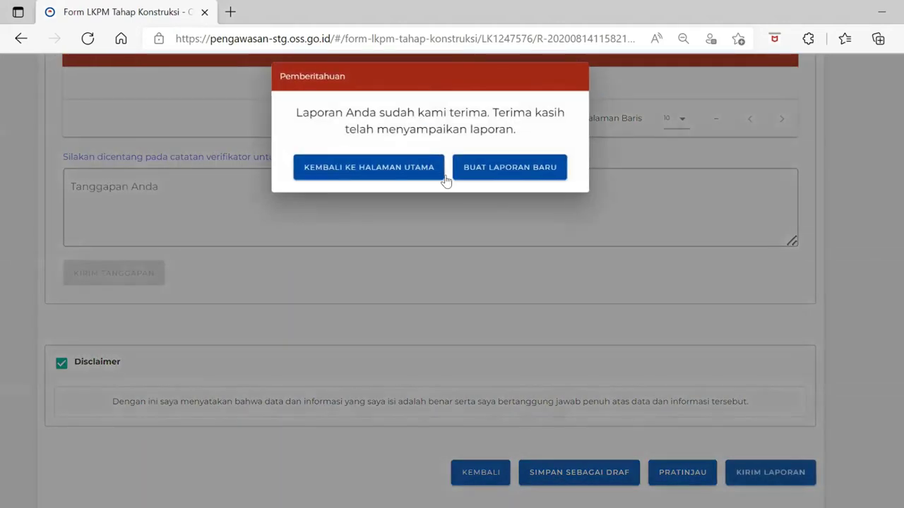
left_click(404, 170)
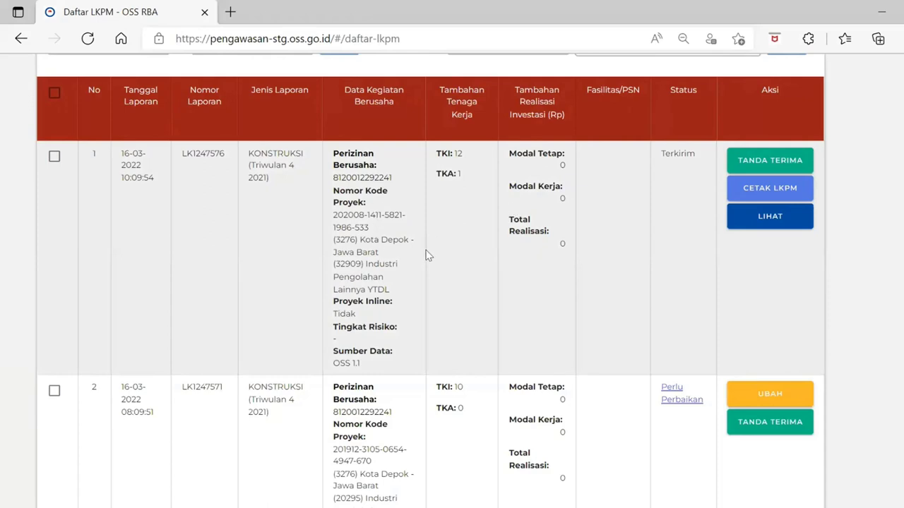
scroll(429, 256, "up", 1)
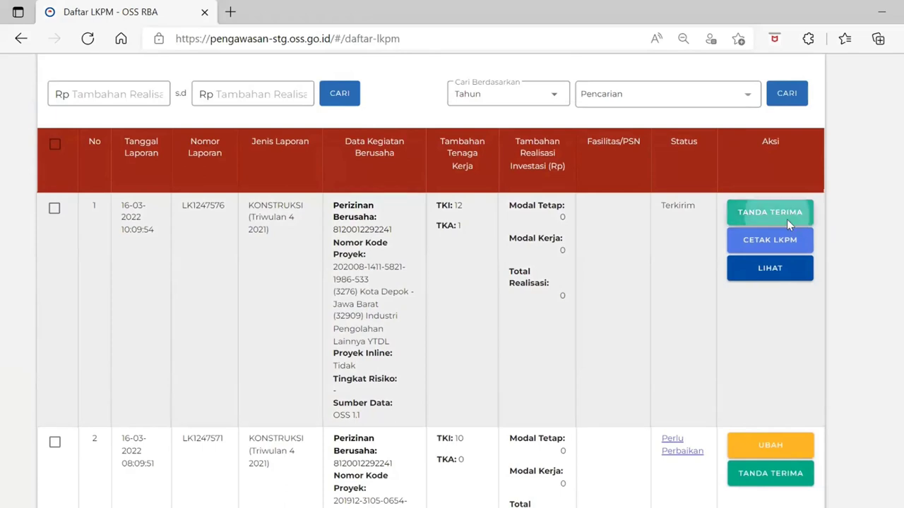
left_click(786, 219)
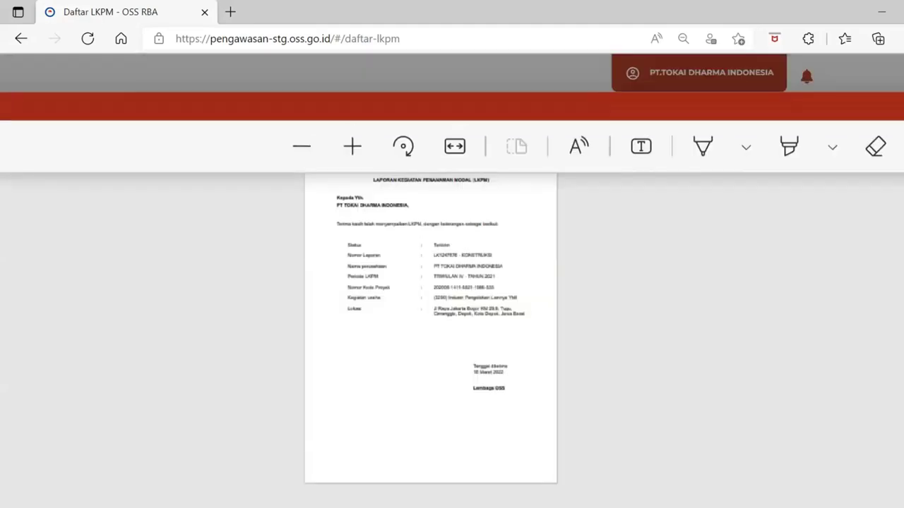
left_click(350, 147)
left_click(351, 147)
left_click(352, 146)
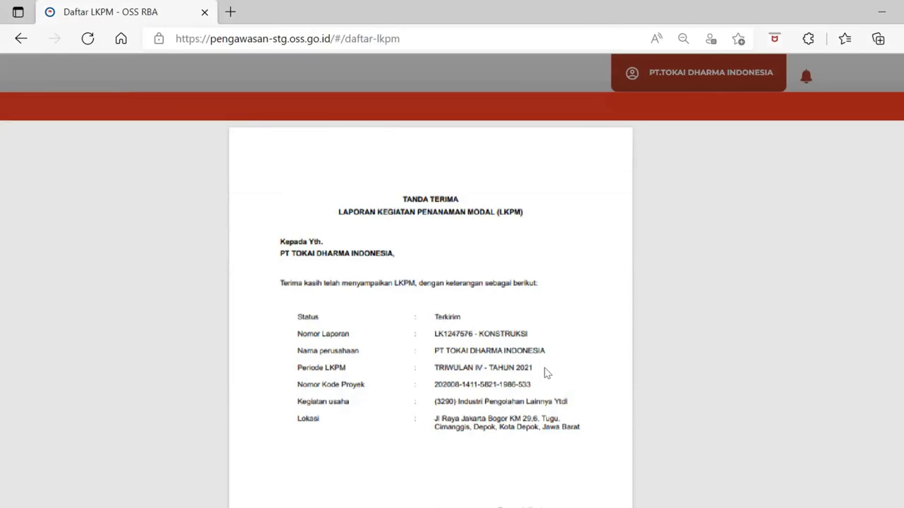
left_click(643, 110)
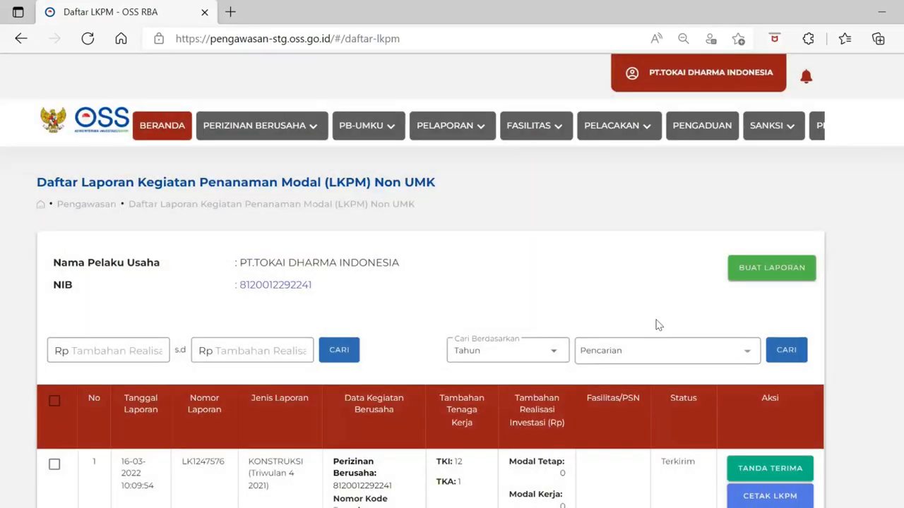
Open the CETAK LKPM printed report PDF of the submitted report
scroll(656, 325, "down", 2)
scroll(655, 326, "down", 1)
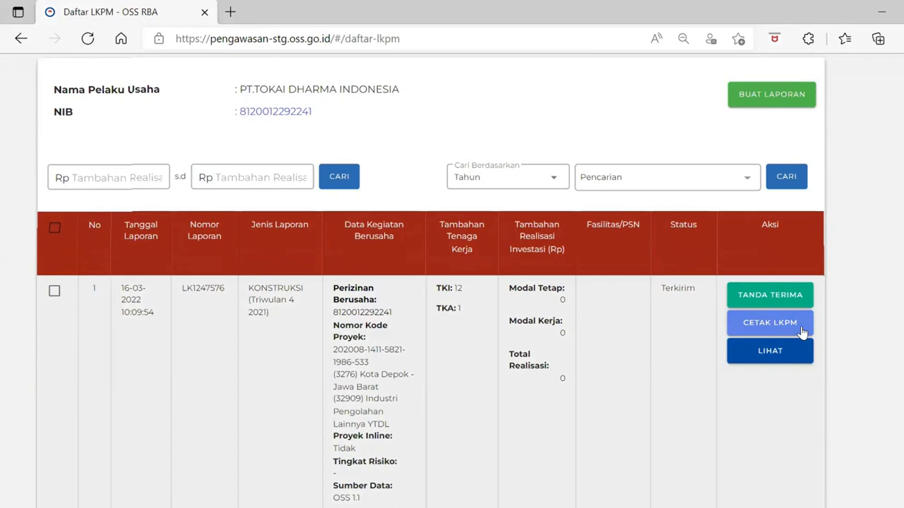
left_click(802, 330)
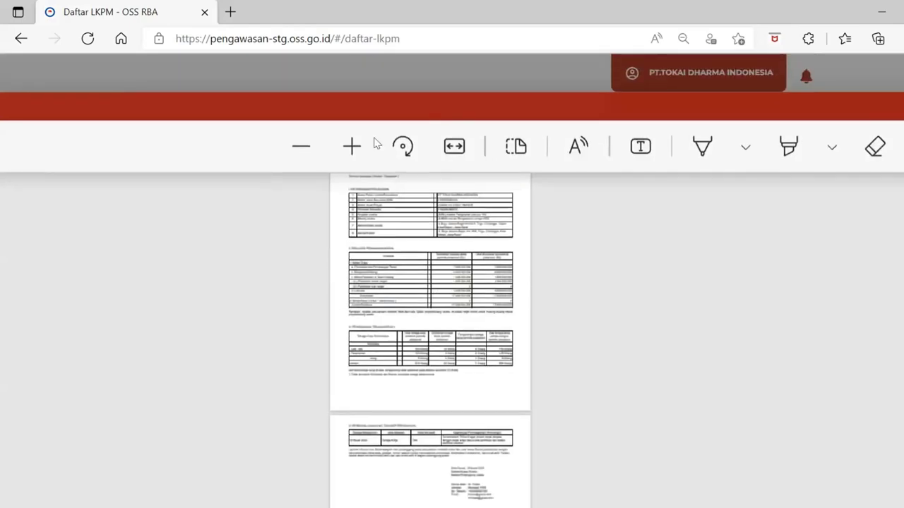
Zoom into the PDF and review it: Rp 17.000.000.000 realized investment, 288 workers
left_click(349, 147)
left_click(349, 146)
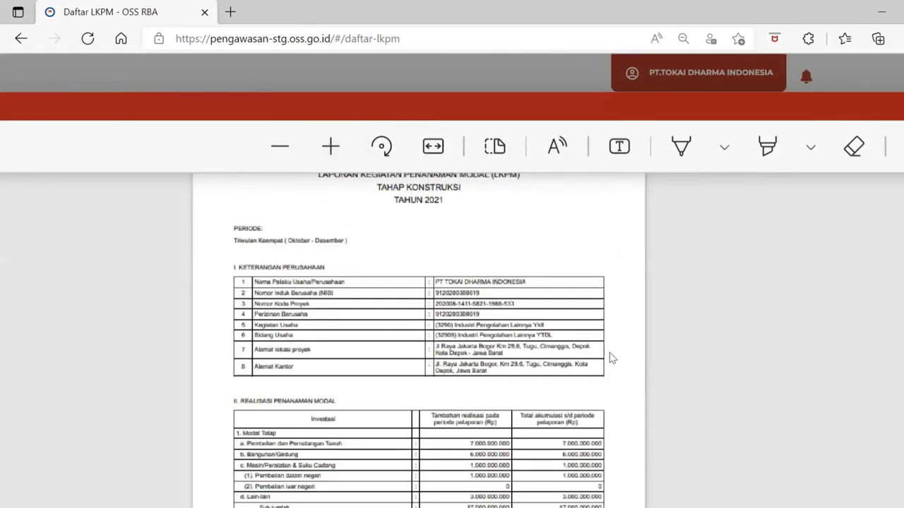
scroll(609, 357, "down", 3)
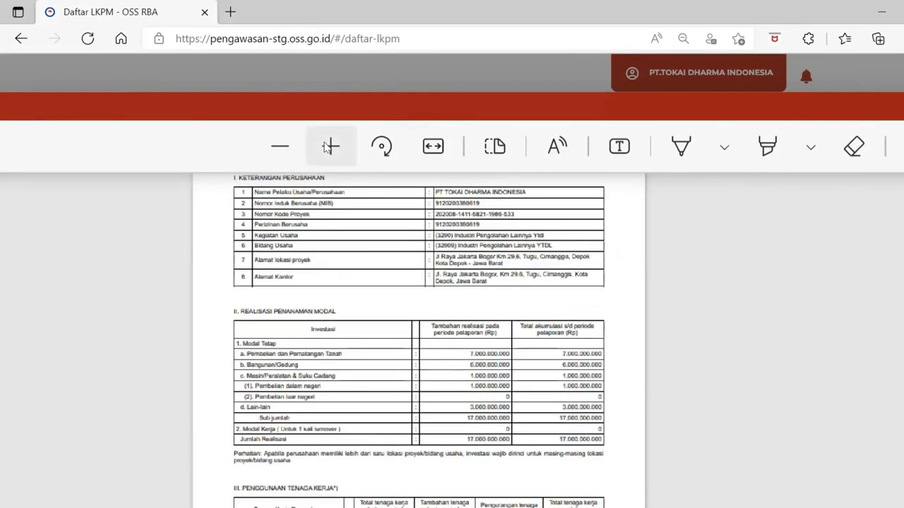
left_click(329, 149)
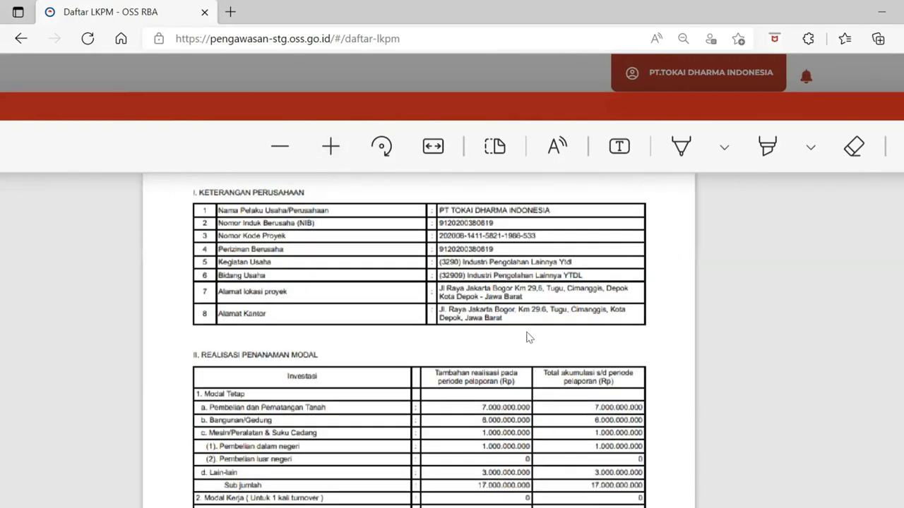
scroll(526, 337, "down", 2)
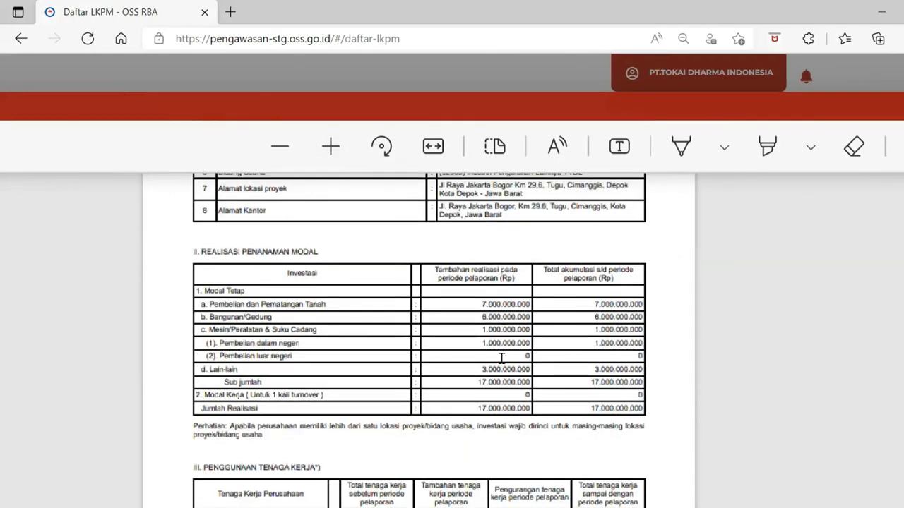
scroll(501, 358, "down", 1)
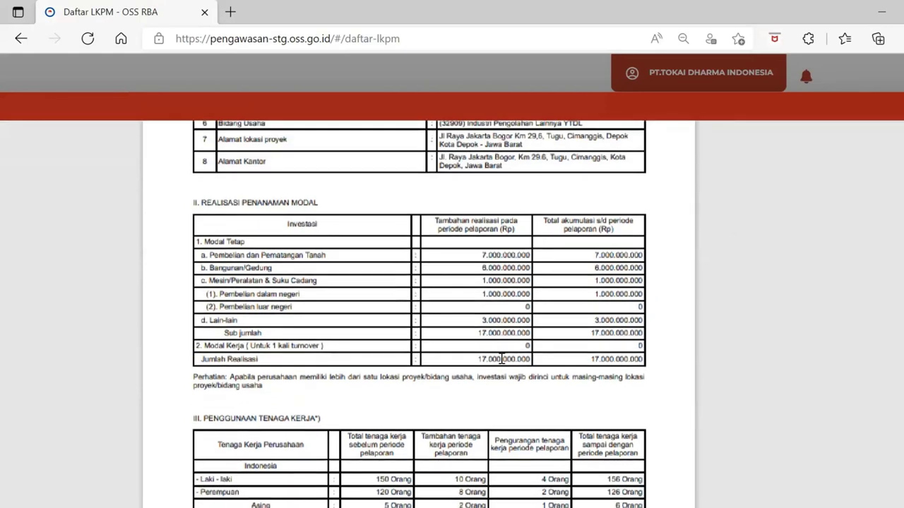
scroll(501, 359, "down", 1)
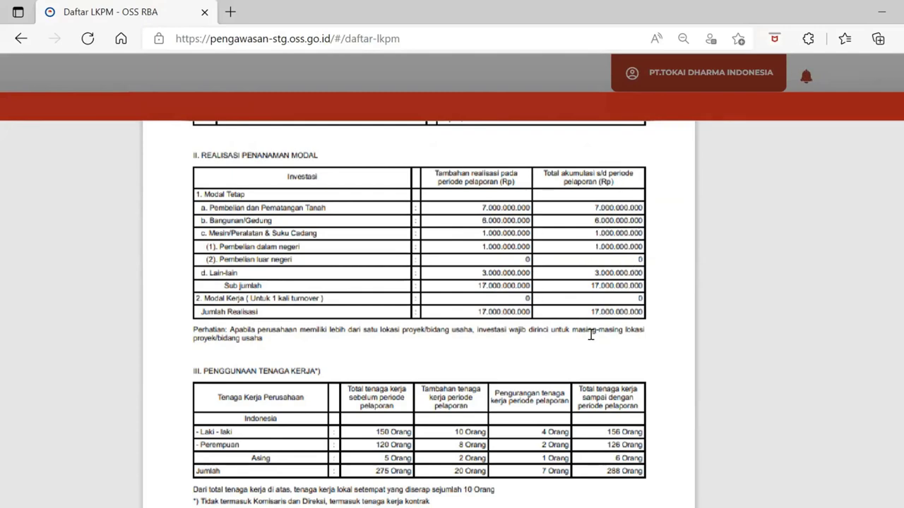
scroll(591, 335, "down", 2)
scroll(591, 334, "down", 1)
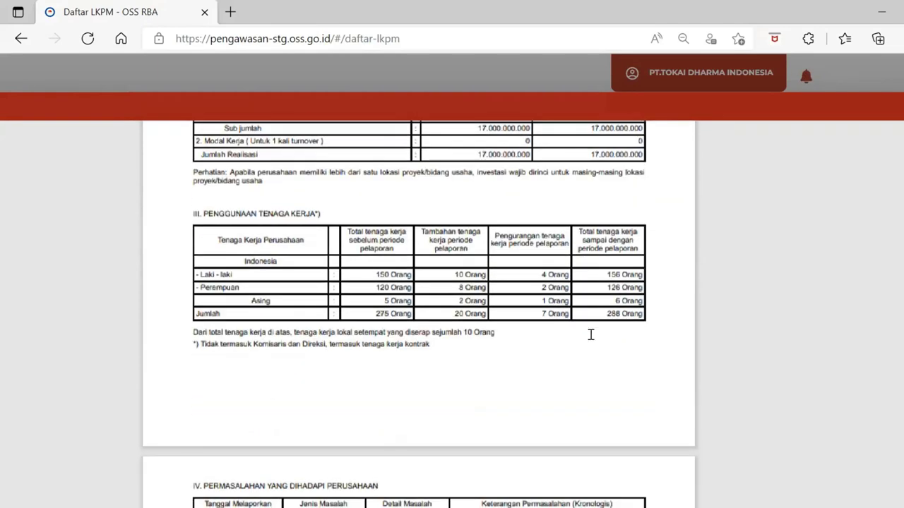
scroll(591, 335, "down", 2)
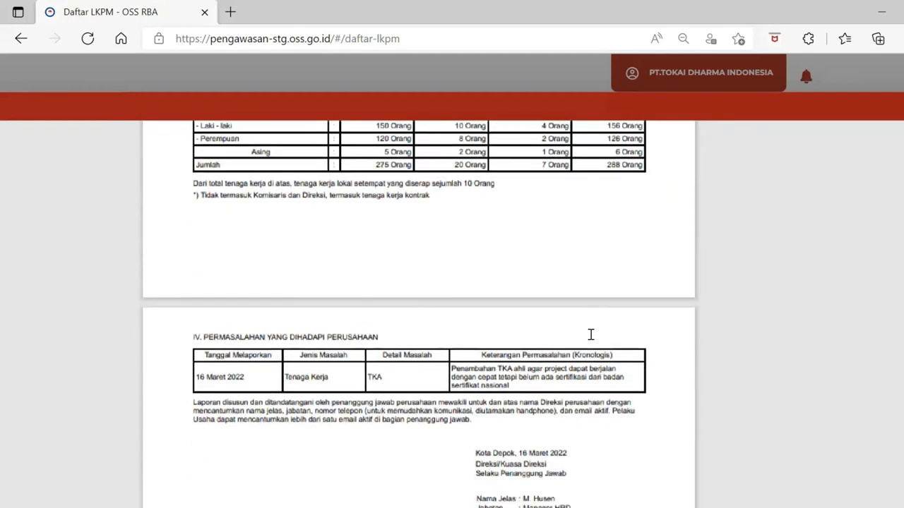